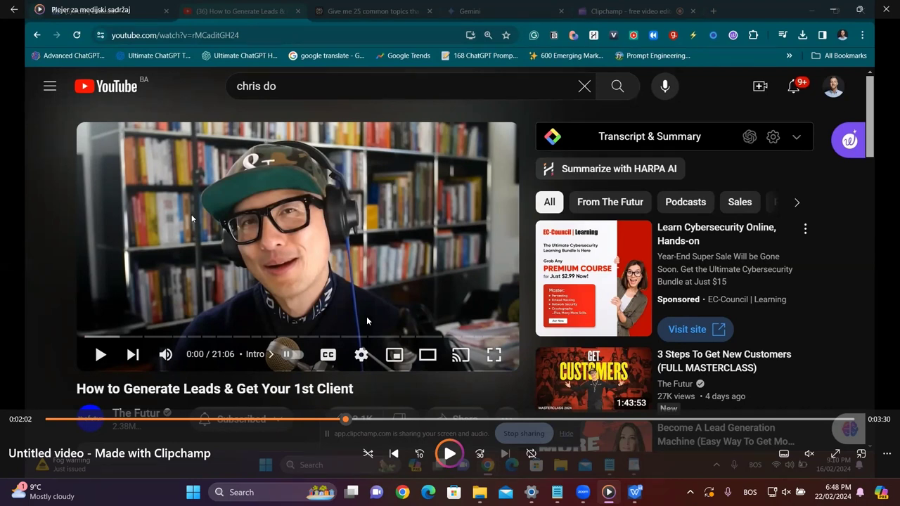
Seek through the recorded demo from the Perplexity topic list to the YouTube video page at 2:14 and pause it
left_click(274, 419)
left_click_drag(285, 417, 322, 423)
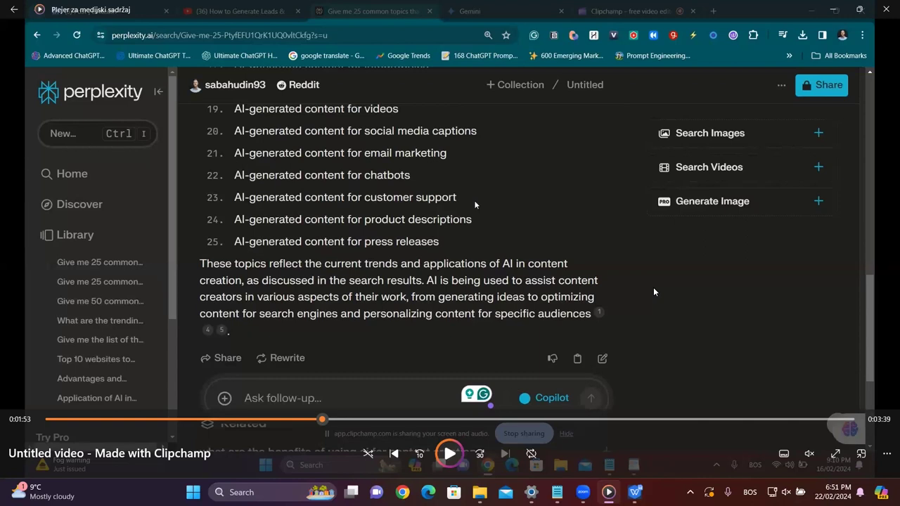
key("space")
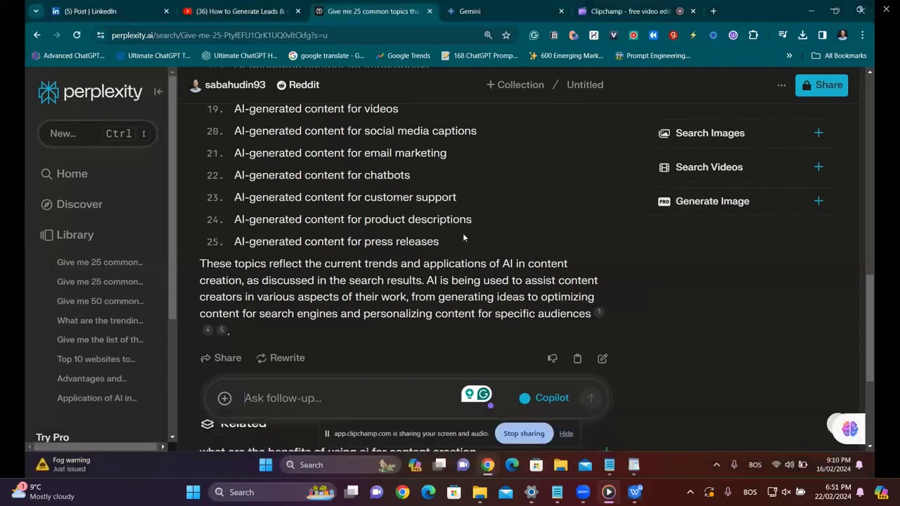
left_click(355, 421)
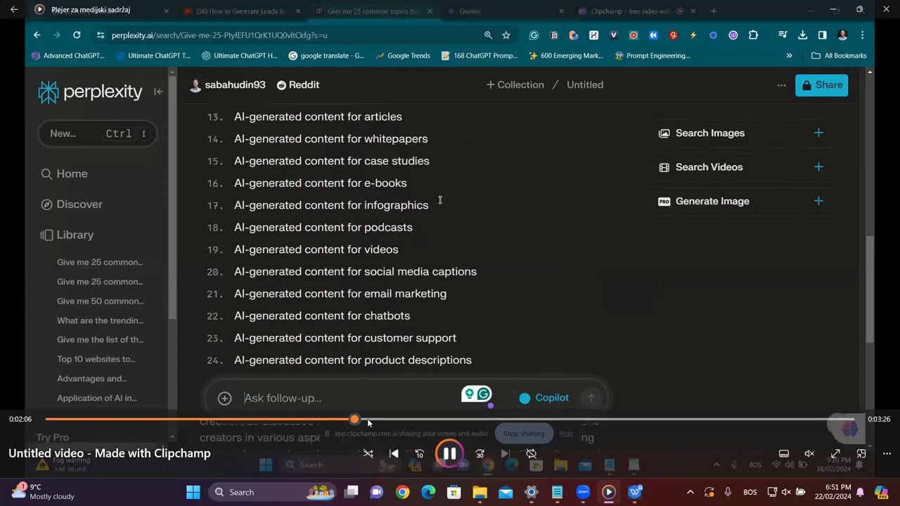
left_click(369, 421)
key("space")
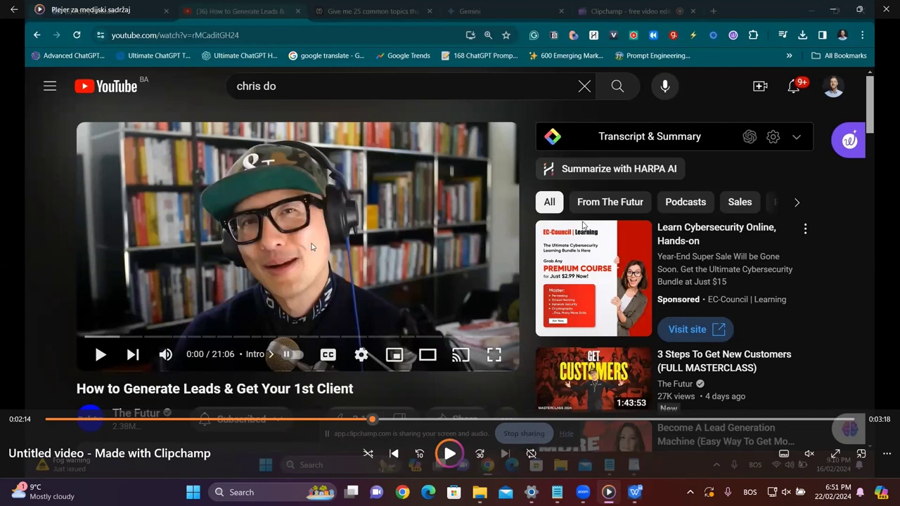
Resume playback, open HARPA AI on the YouTube video and start its Chat with Video command
key("space")
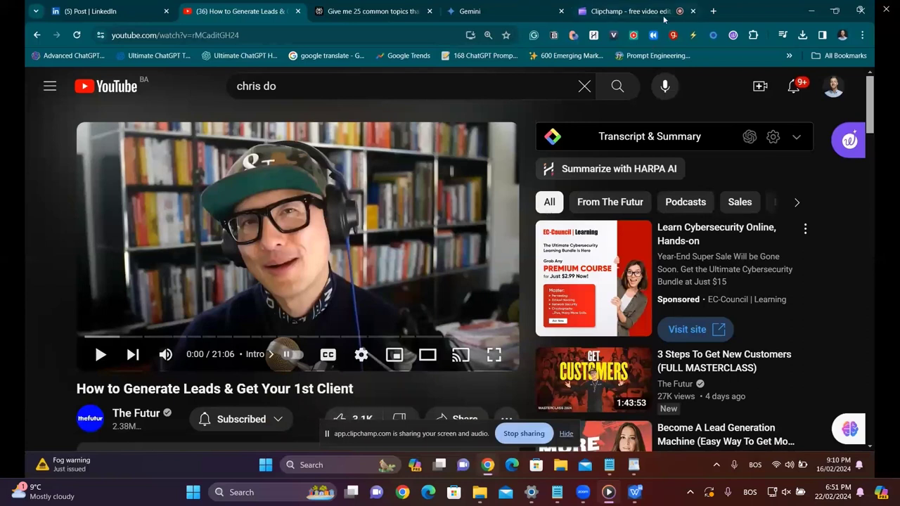
left_click(595, 35)
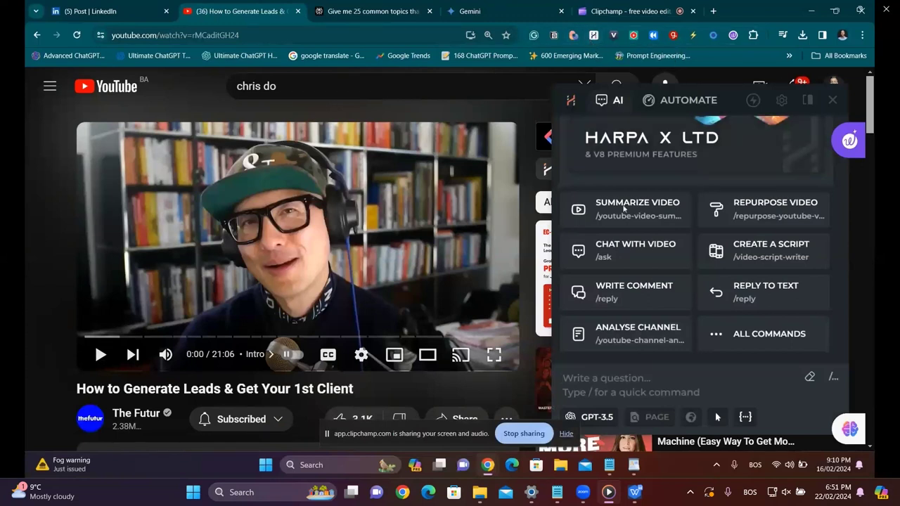
left_click(630, 261)
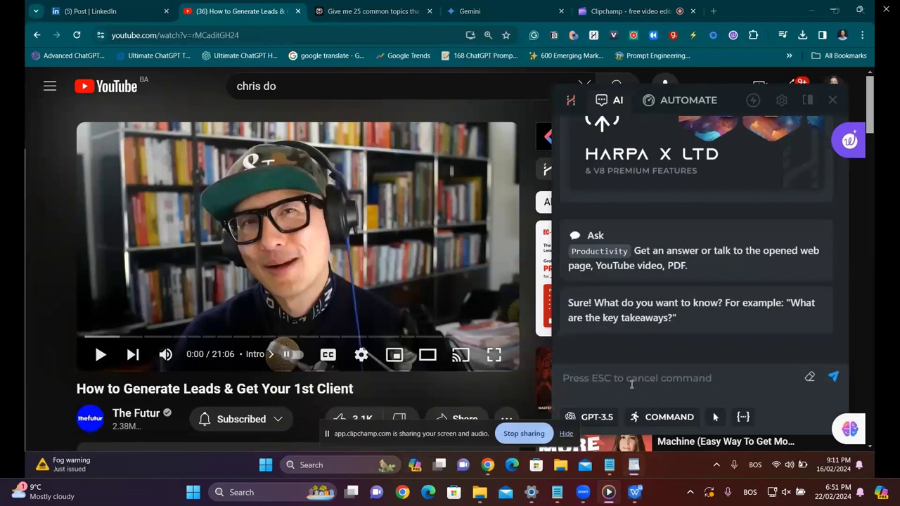
Send HARPA AI the prompt "Please, brainstorm the 25 content ideas that I can use with the knowledge of this video"
type("Please, brainstorm the 50 content ideas that I can use with the knowledge of this video")
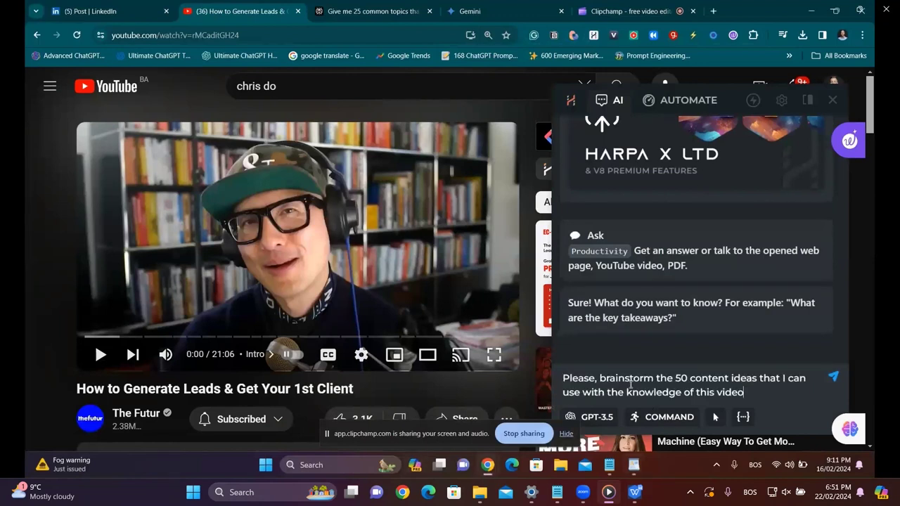
double_click(682, 377)
type("25")
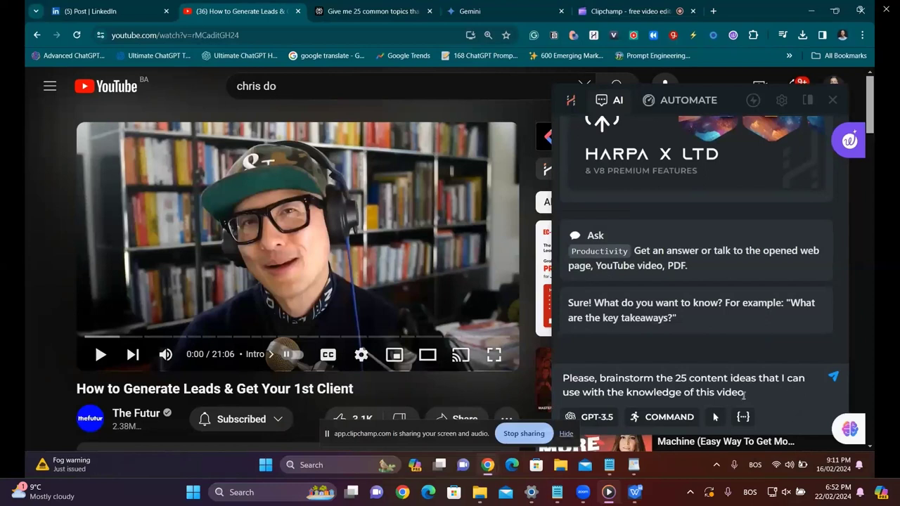
left_click(833, 378)
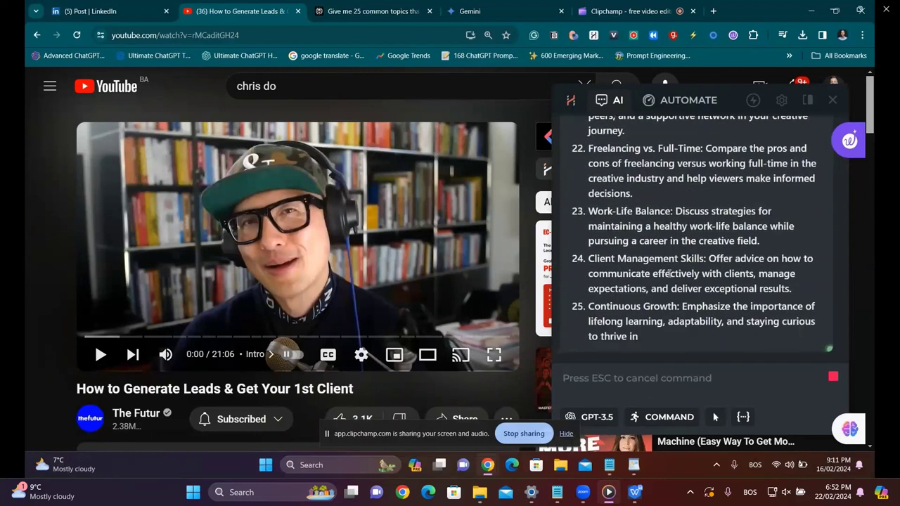
Review the generated content ideas from the beginning of HARPA AI's answer, holding and resuming playback
scroll(672, 261, "up", 15)
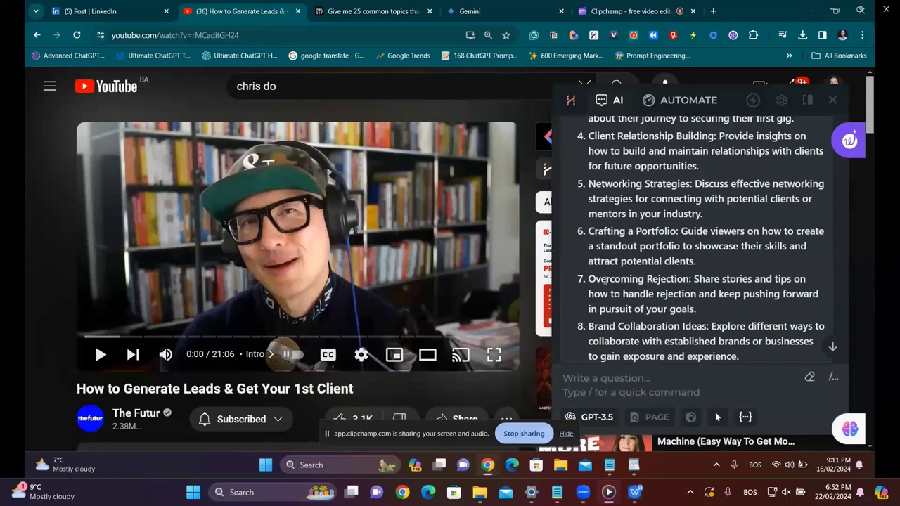
left_click(582, 225)
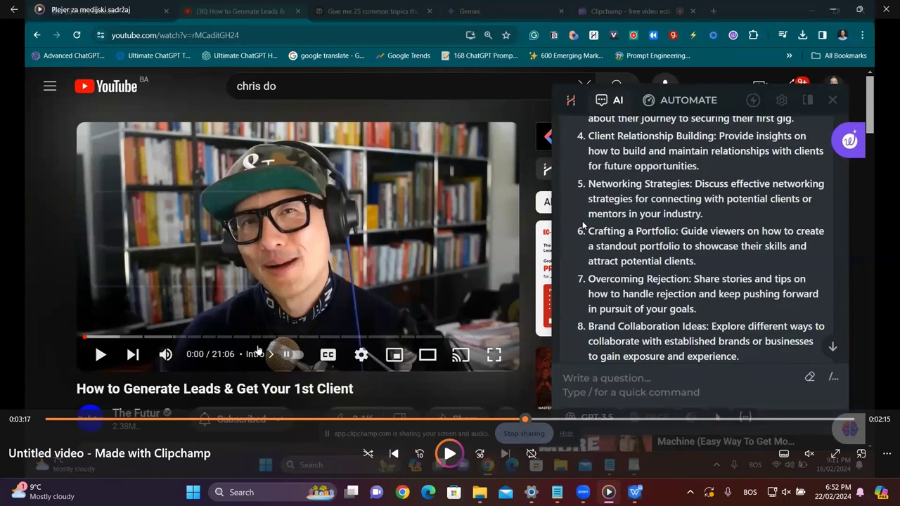
key("space")
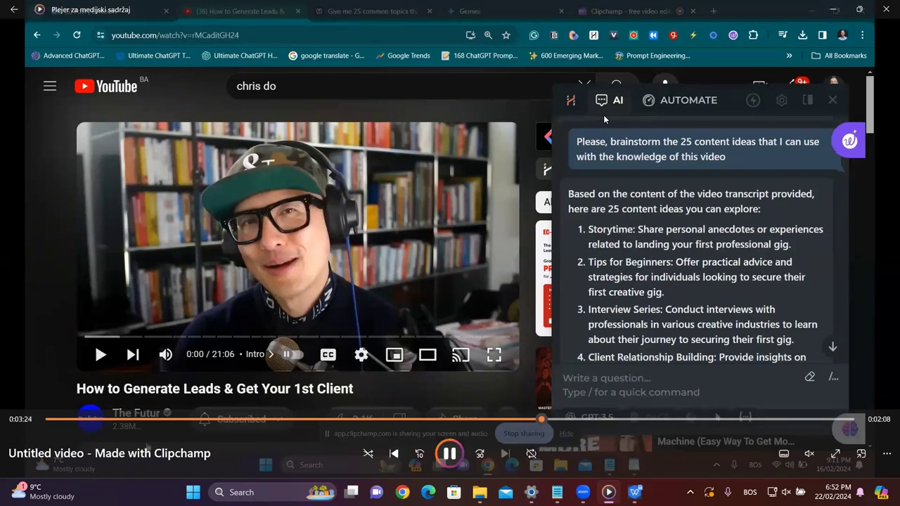
Rewind the recording to the HARPA AI command list at 2:28 and pause it there
left_click(249, 420)
left_click(279, 420)
left_click(361, 422)
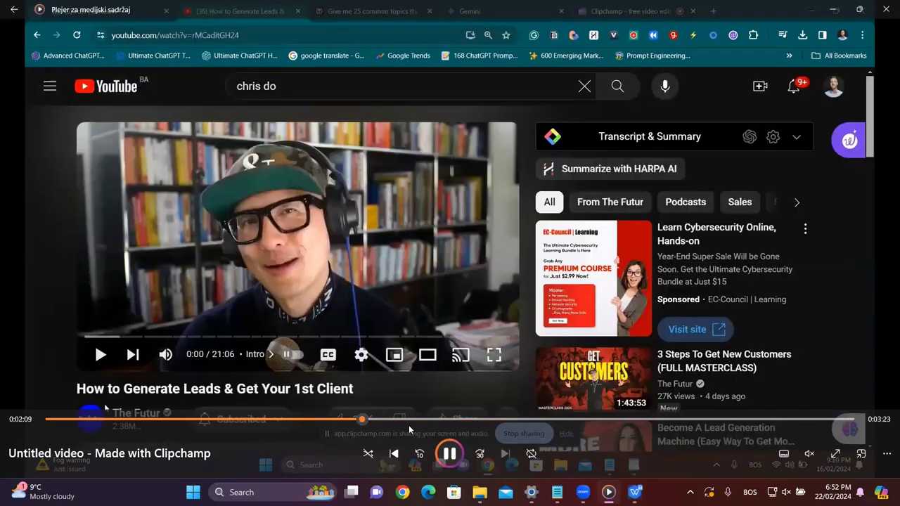
left_click(402, 420)
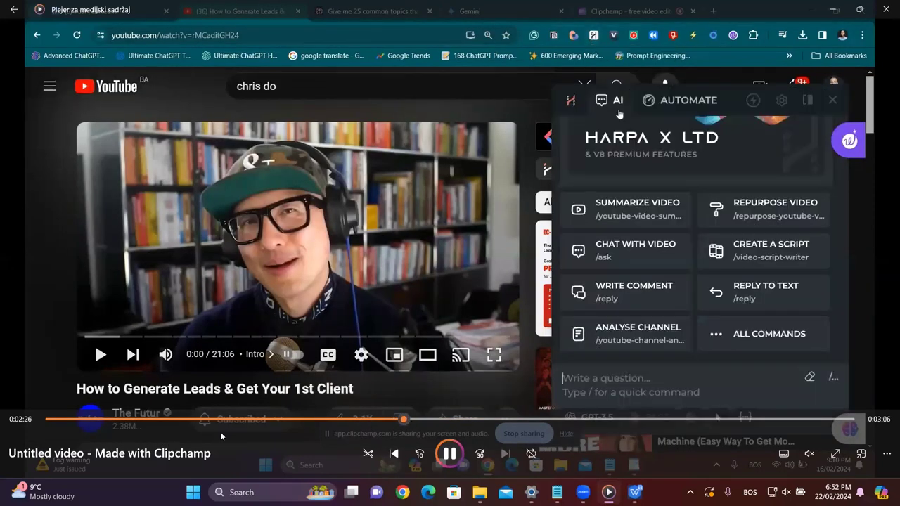
left_click(444, 459)
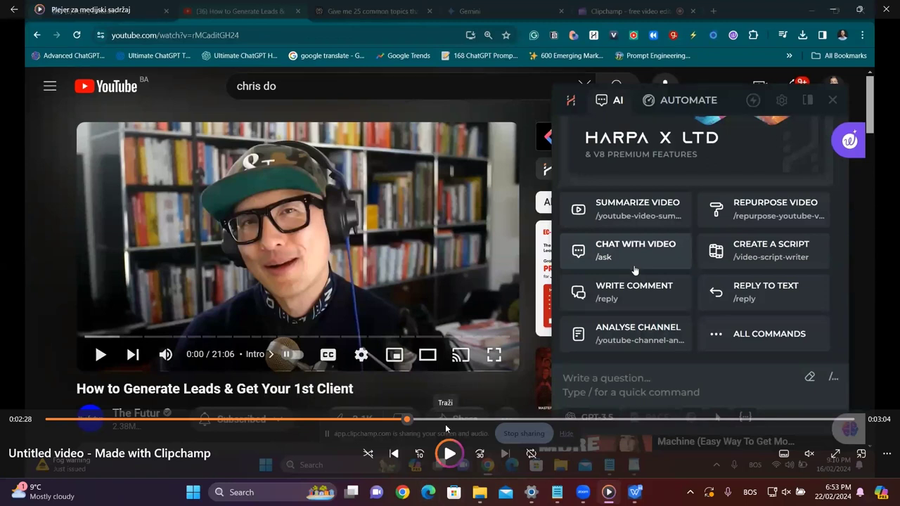
Skip the recording ahead to the Gemini Advanced prompt about AI content creation topics and pause at 3:51
key("space")
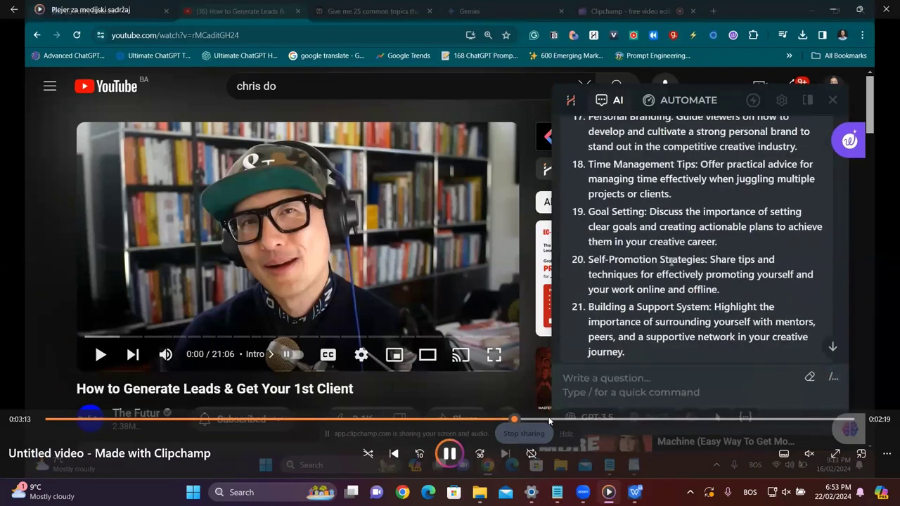
left_click(602, 419)
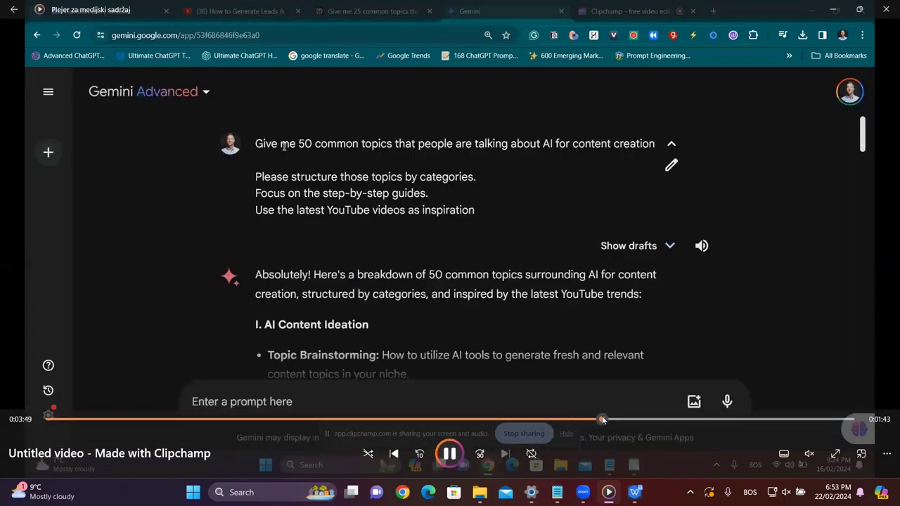
key("space")
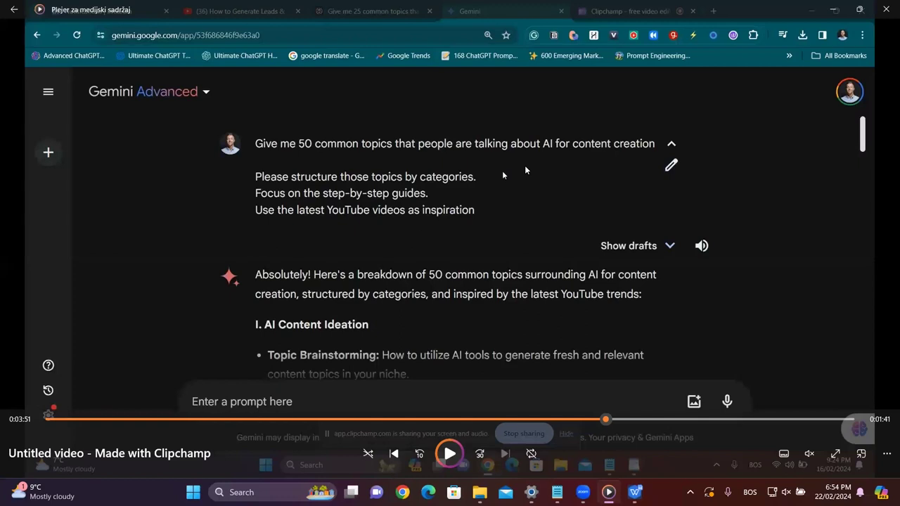
Advance the recording to Gemini's AI Content Ideation section and pause at 4:21
left_click(524, 167)
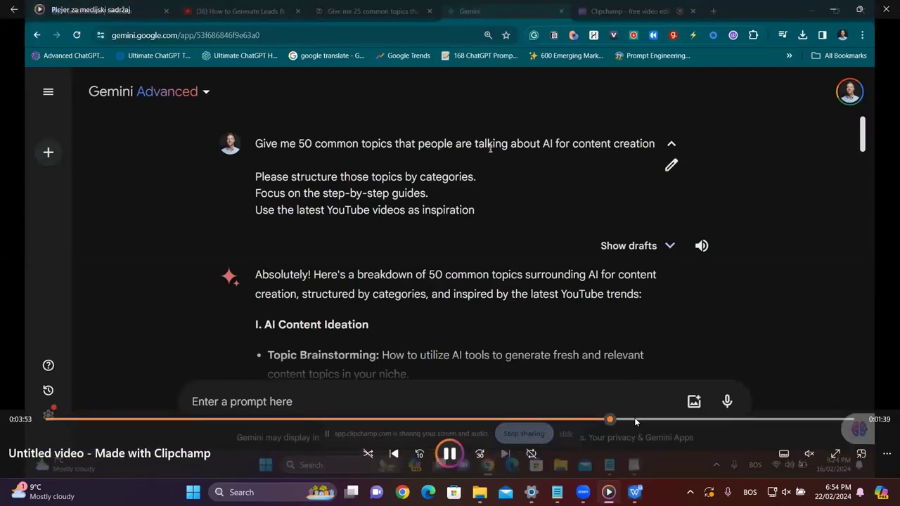
left_click(666, 420)
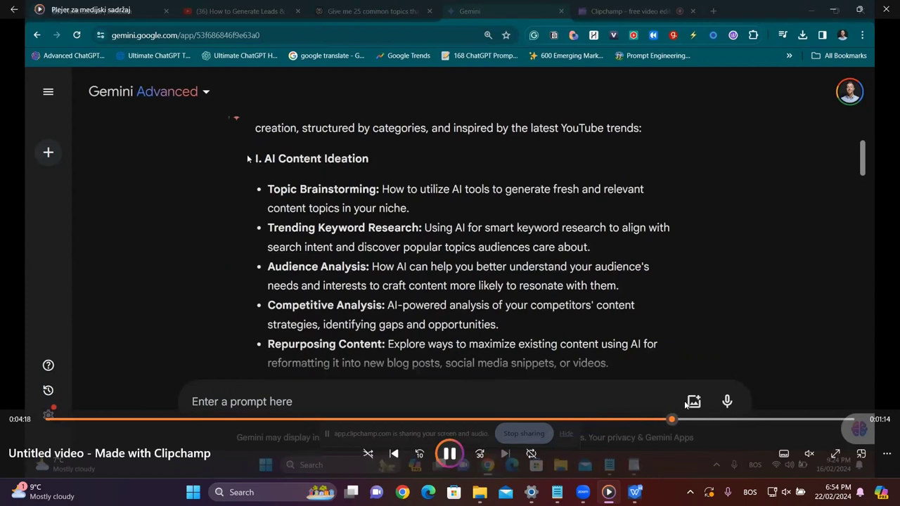
left_click(448, 451)
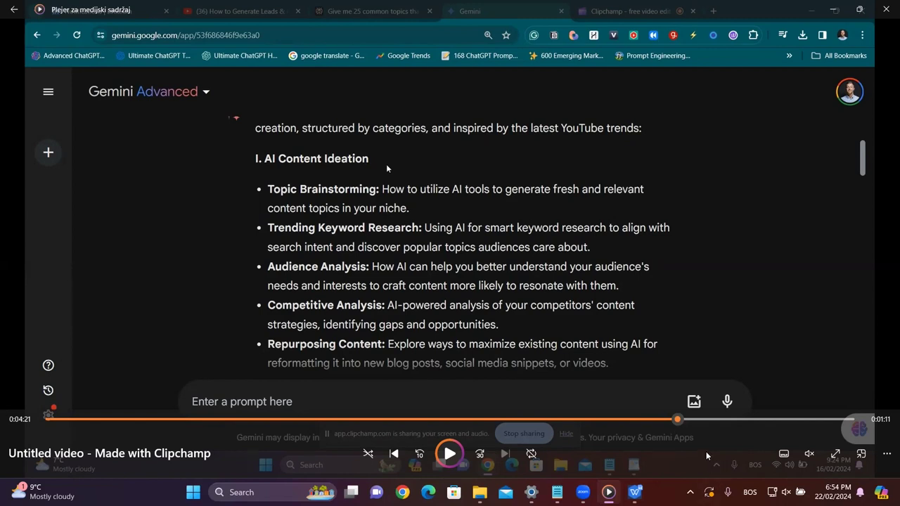
Advance the recording past AI Writing Assistance to Gemini's AI Automation section and pause at 5:02
left_click(729, 425)
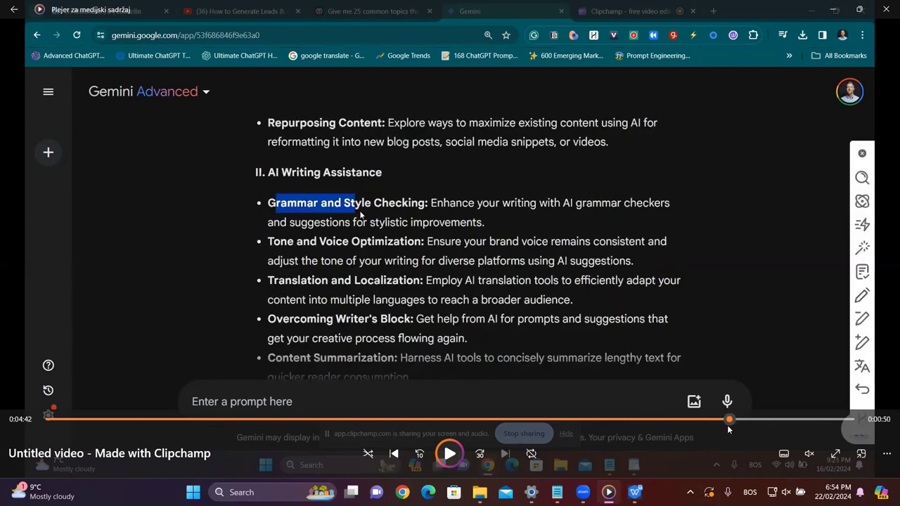
left_click(747, 420)
left_click(450, 453)
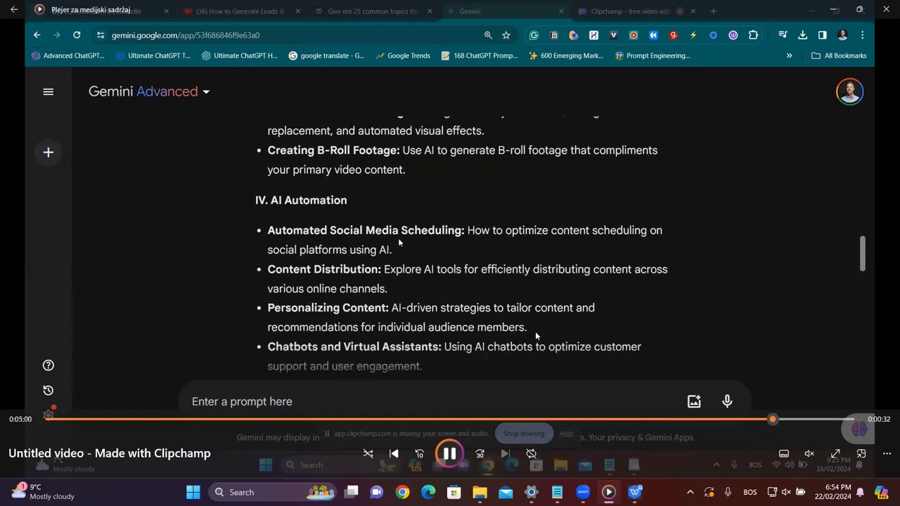
key("space")
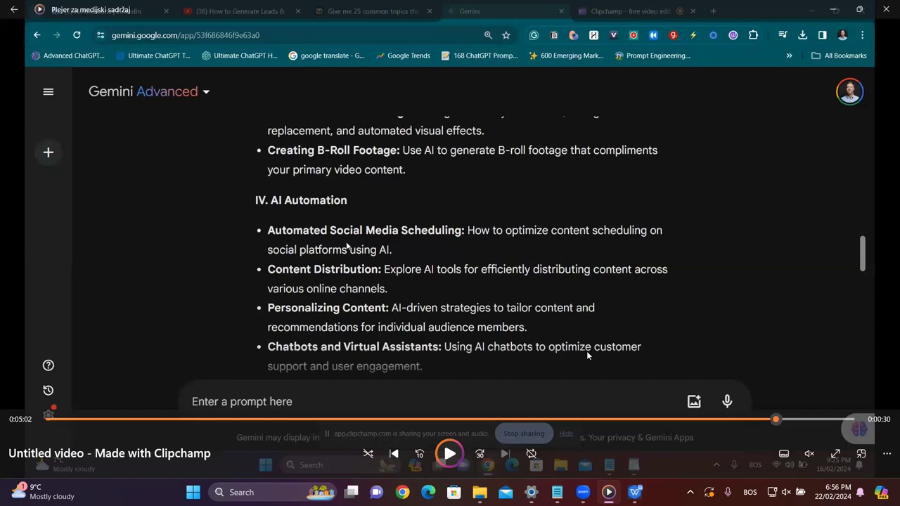
Close the current recording and open the video stored in the "4 ChatGPT hack for content" folder
key("Escape")
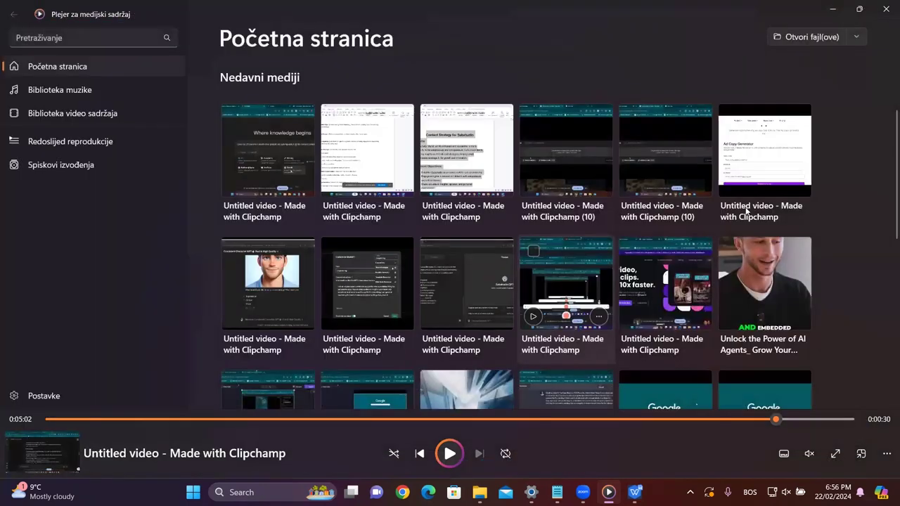
left_click(886, 7)
left_click(146, 56)
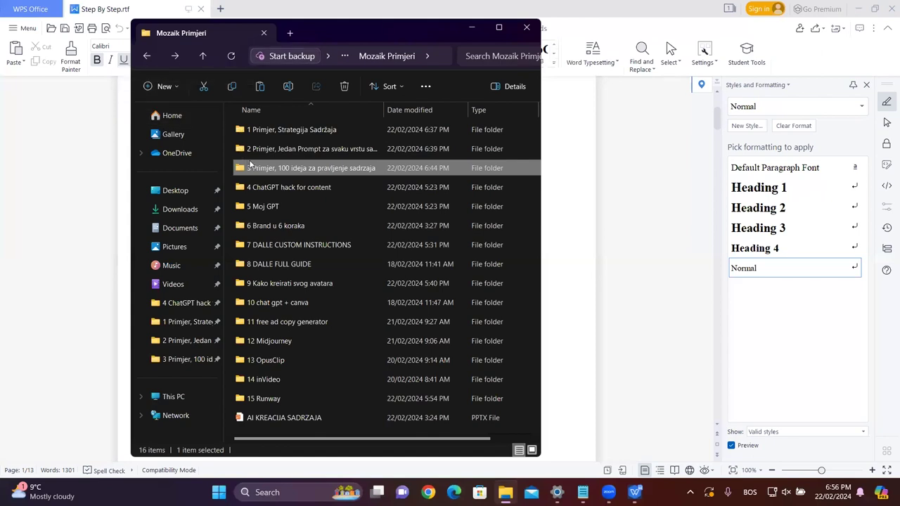
double_click(301, 187)
double_click(282, 148)
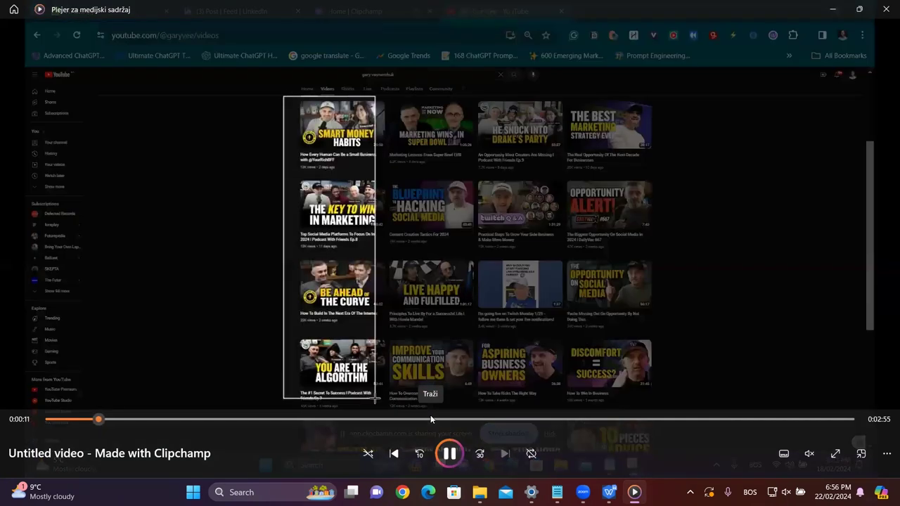
Play the new recording and capture a screenshot region around the four-by-four grid of GaryVee video thumbnails
key("space")
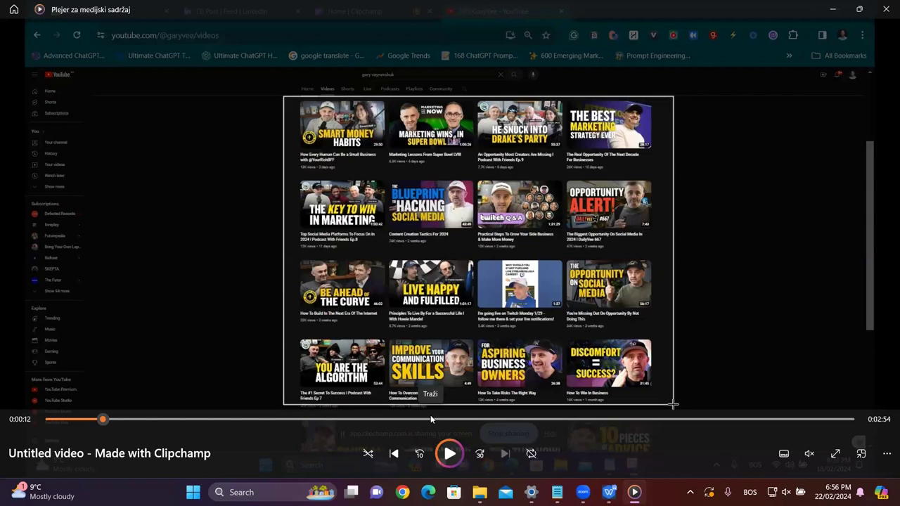
key("space")
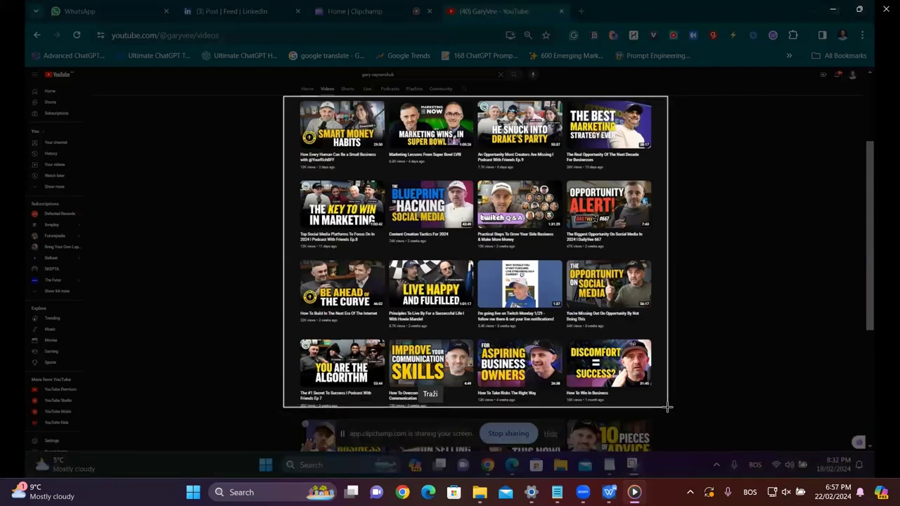
left_click_drag(283, 97, 668, 407)
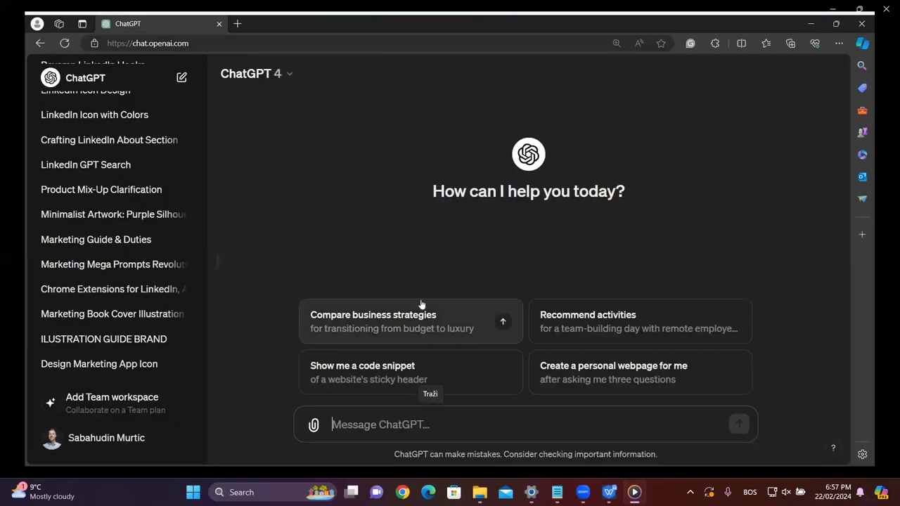
Skip to the ChatGPT viral-video brainstorming prompt, pause at 0:50, and move on to its generated answer at 1:12
mouse_move(399, 383)
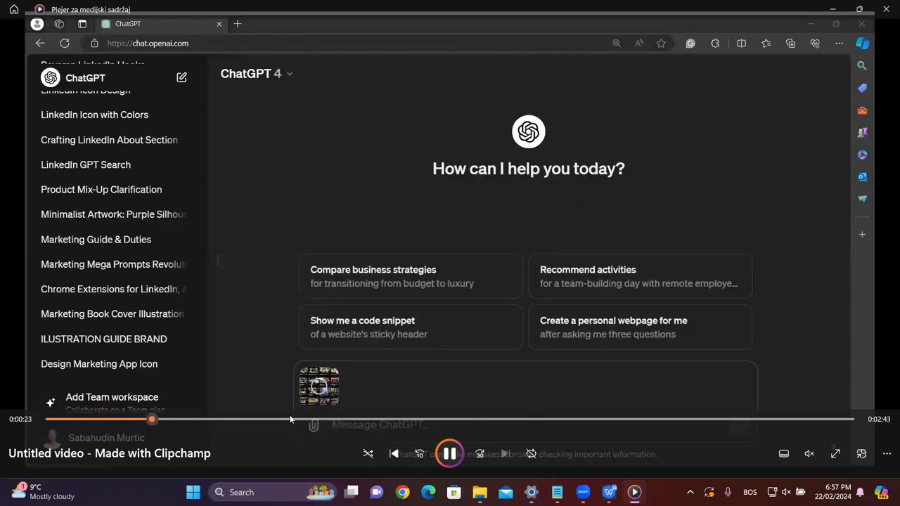
left_click(257, 419)
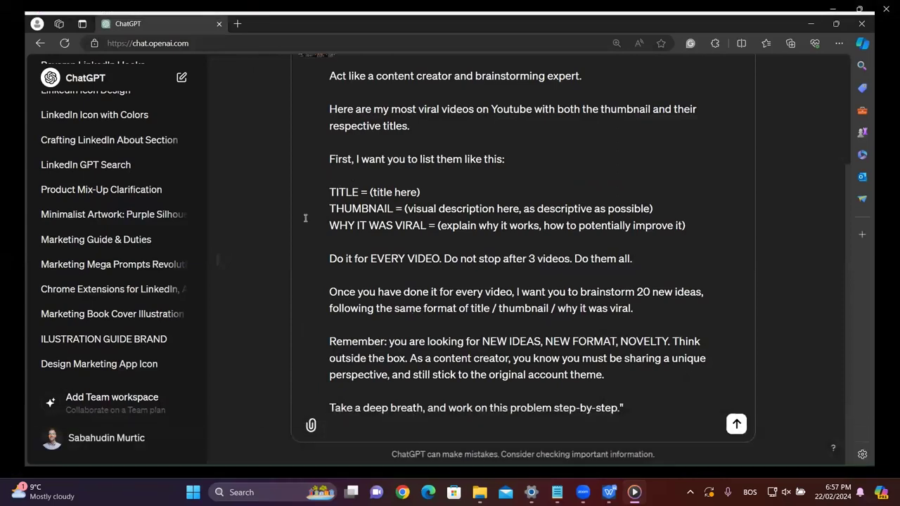
mouse_move(453, 455)
left_click(454, 455)
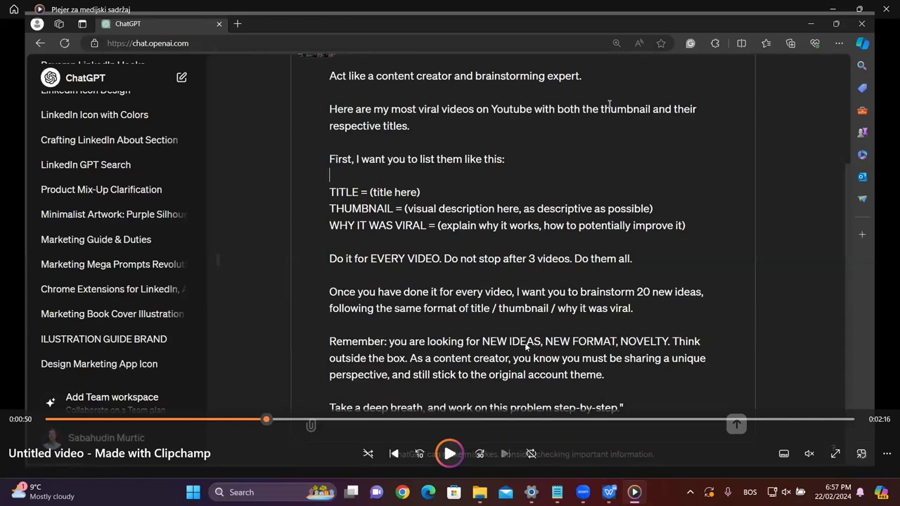
left_click(363, 419)
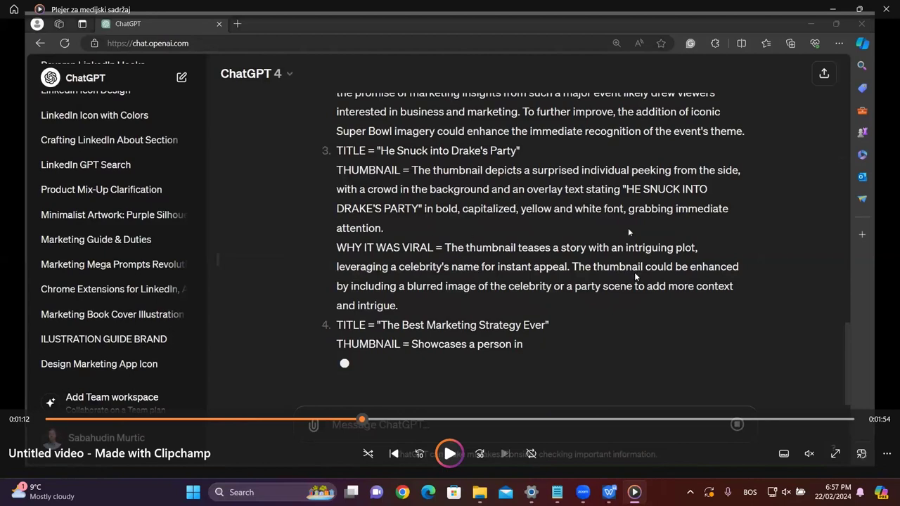
Skip through ChatGPT's viral-video analysis and its new title and thumbnail ideas in stages to 2:05, and resume playback
left_click(419, 420)
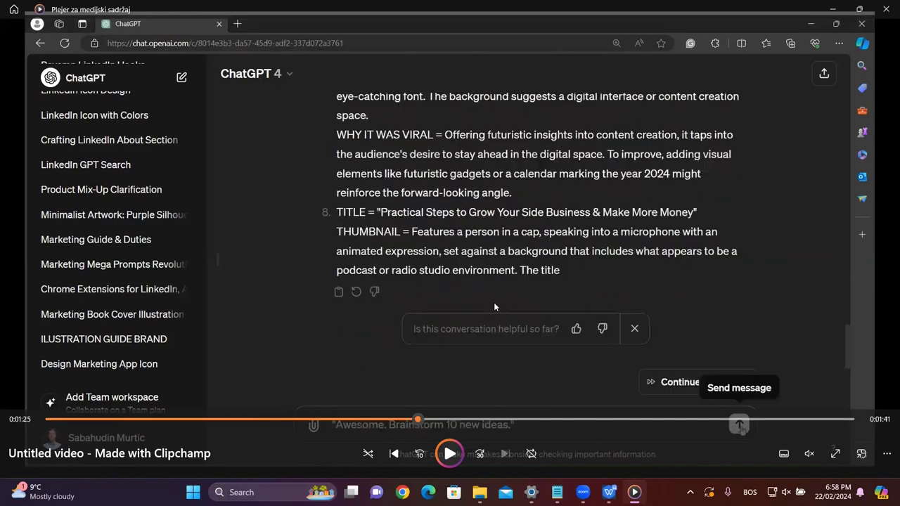
left_click(467, 420)
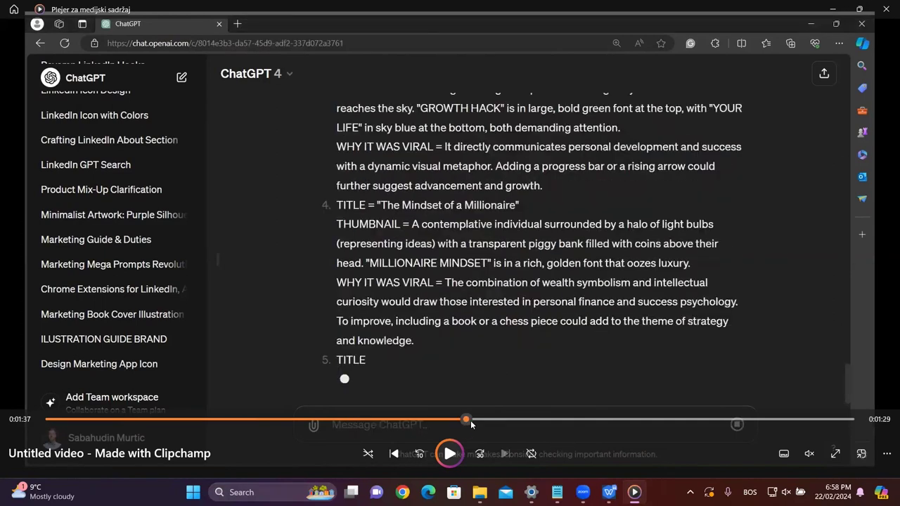
left_click(496, 420)
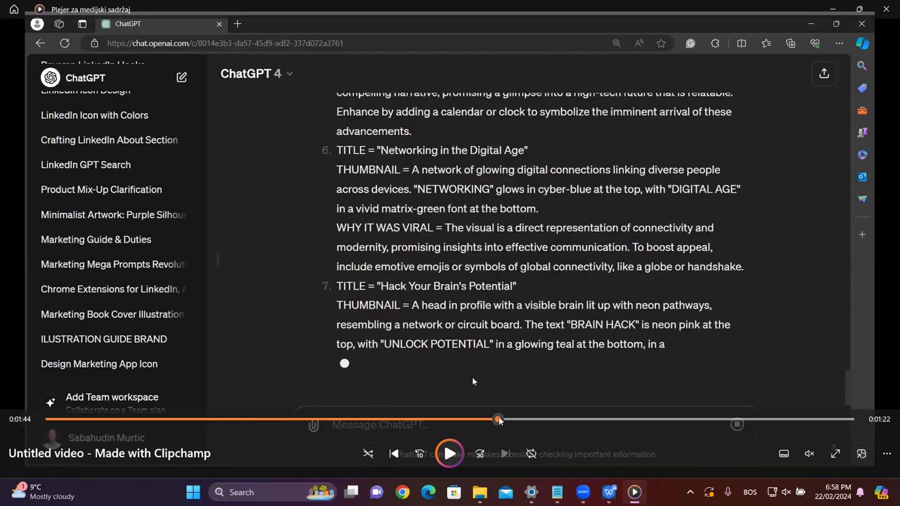
left_click(514, 420)
left_click(585, 420)
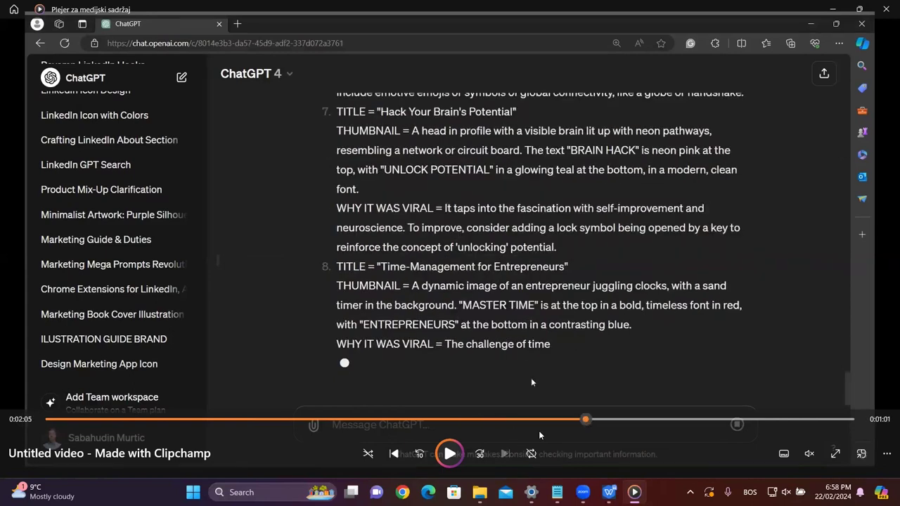
left_click(443, 454)
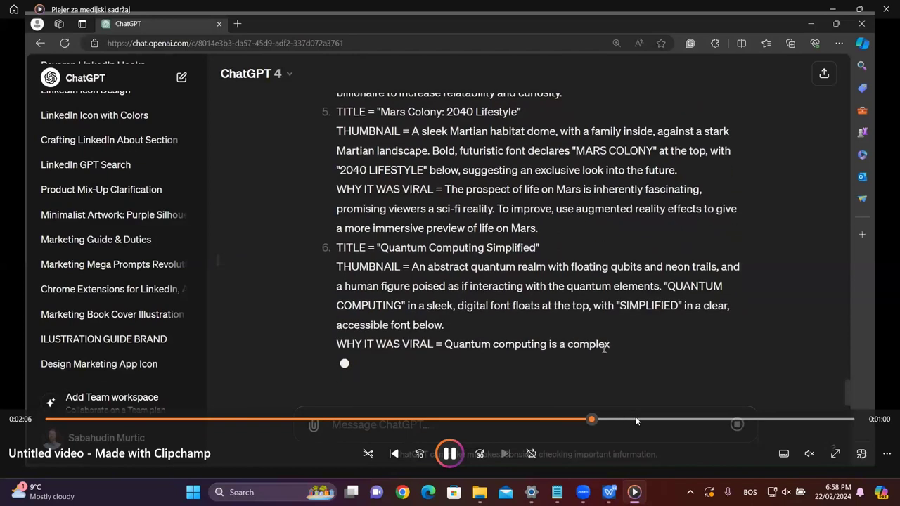
Skip ahead to the prompt developing "AI Revolution: Next Decade", pause, and rewind slightly to 2:23
left_click(660, 420)
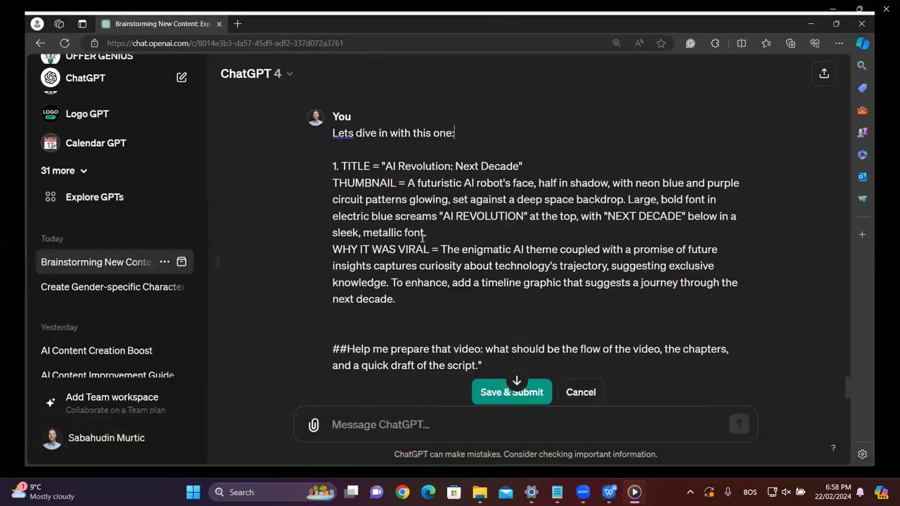
left_click(454, 456)
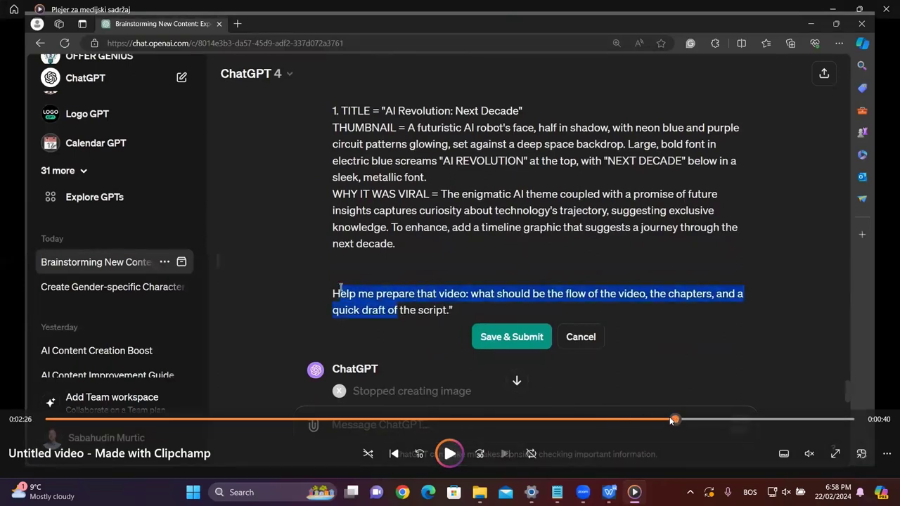
left_click_drag(674, 420, 664, 420)
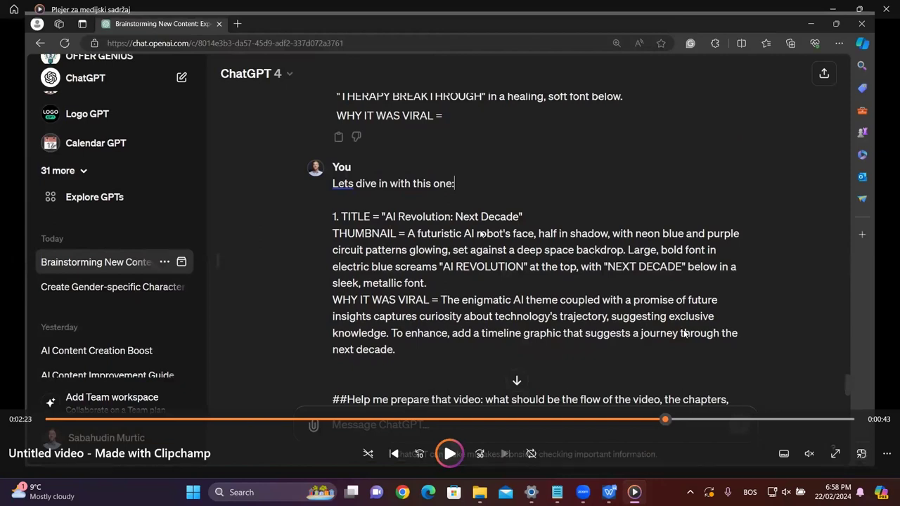
Play on through ChatGPT's answer, pausing at the Video Flow and Chapters outlines
left_click(449, 453)
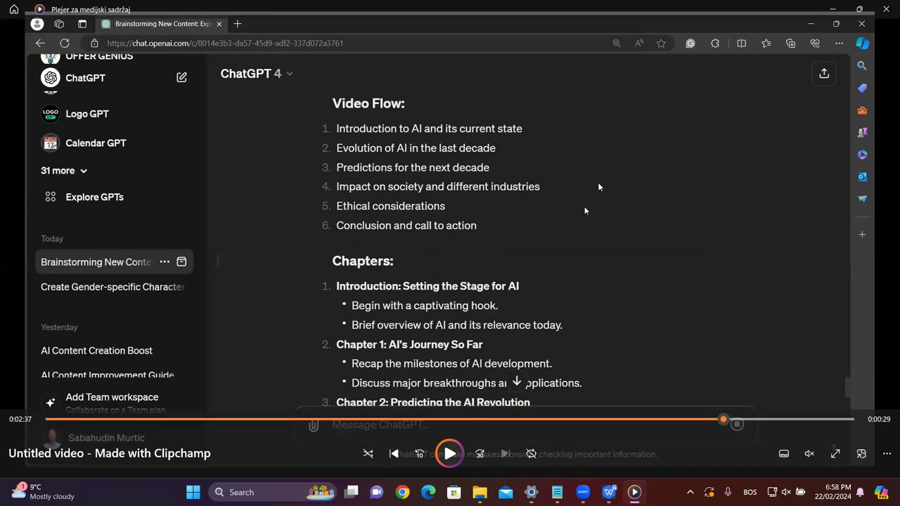
key("space")
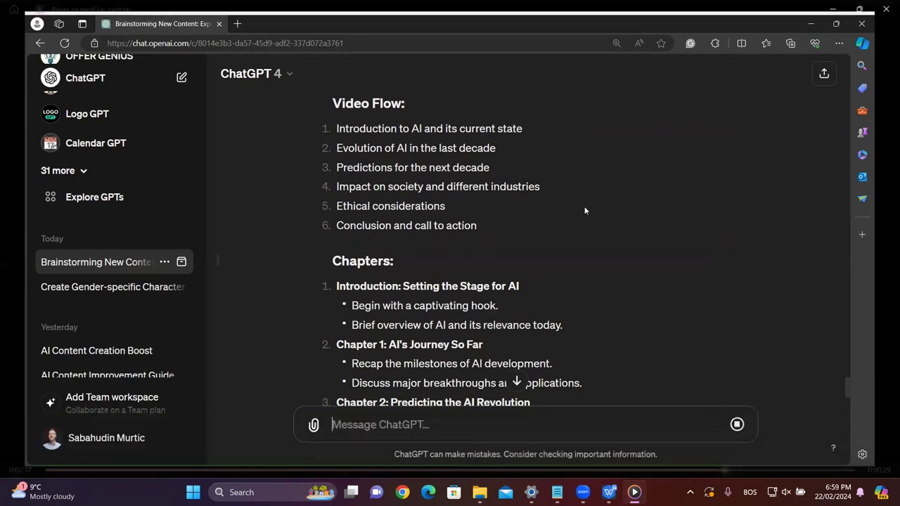
key("space")
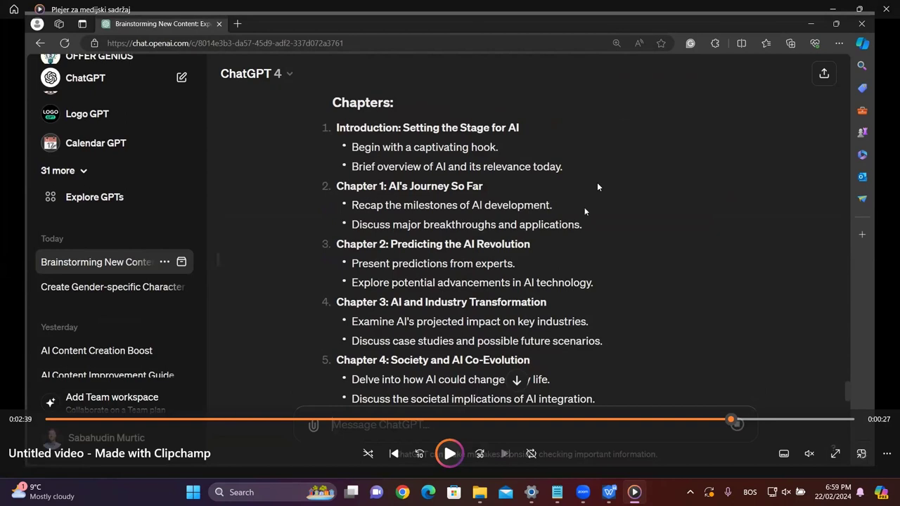
key("space")
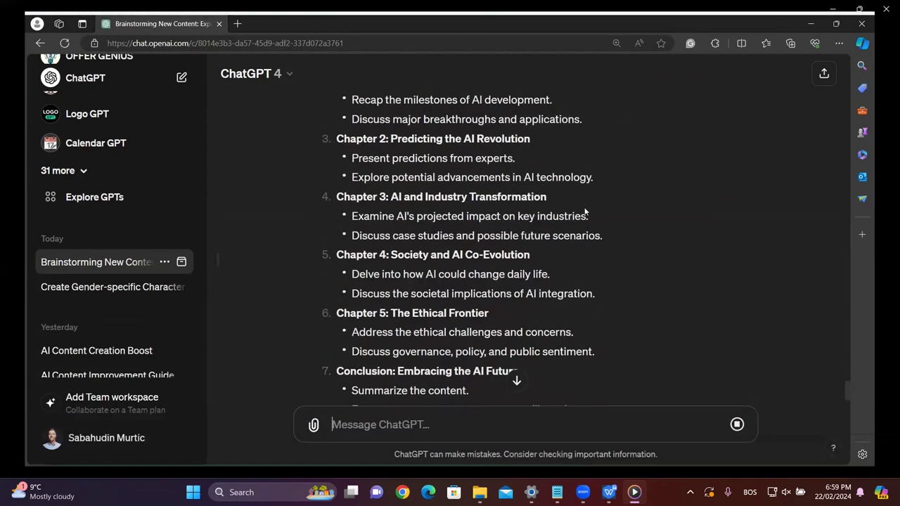
Switch to File Explorer and open the "5 Moj GPT" folder
mouse_move(661, 408)
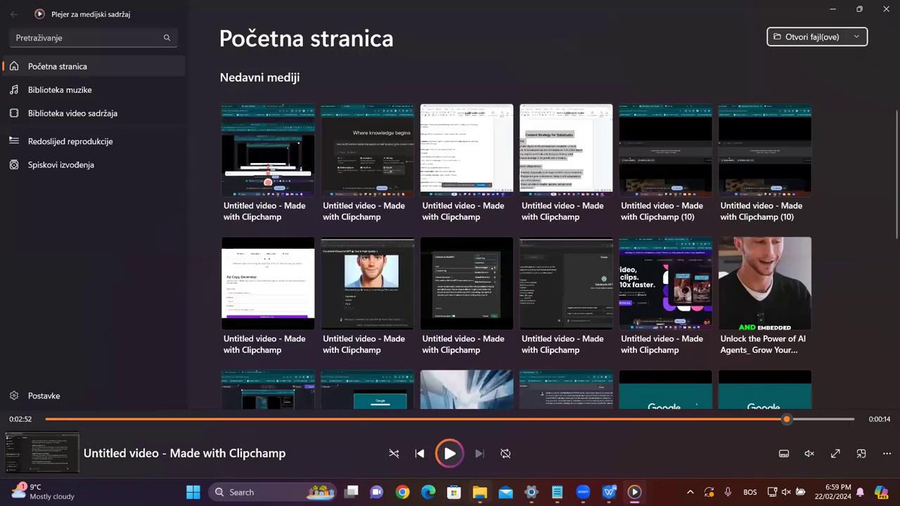
left_click(479, 492)
left_click(147, 56)
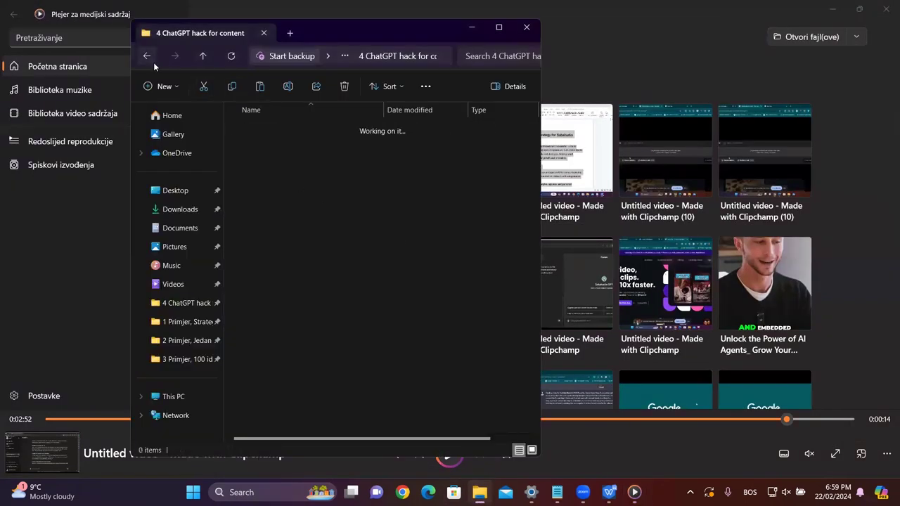
double_click(284, 200)
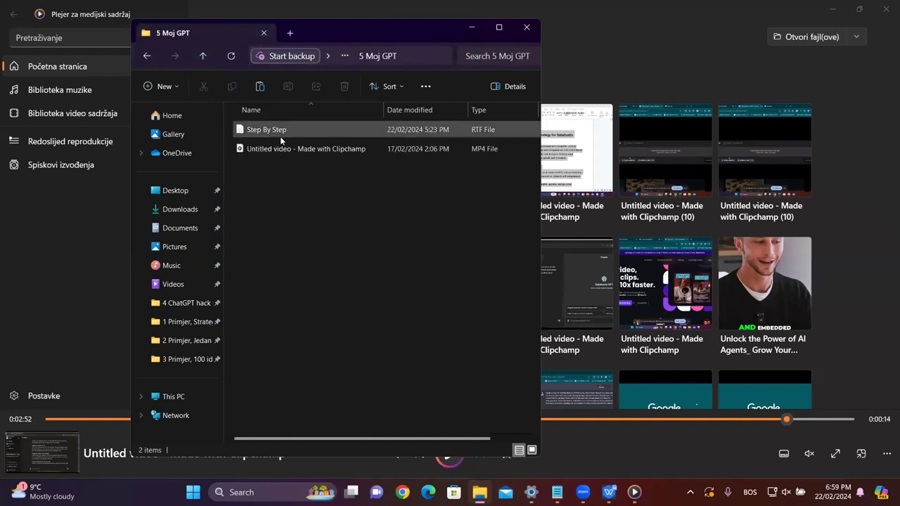
mouse_move(282, 152)
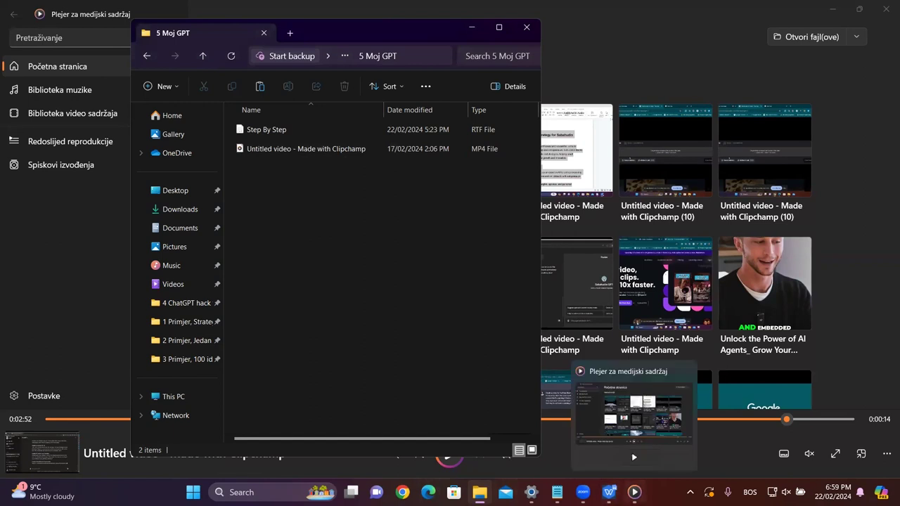
Return to the media player, close the ChatGPT recording, and open the video stored in the "5 Moj GPT" folder
left_click(634, 492)
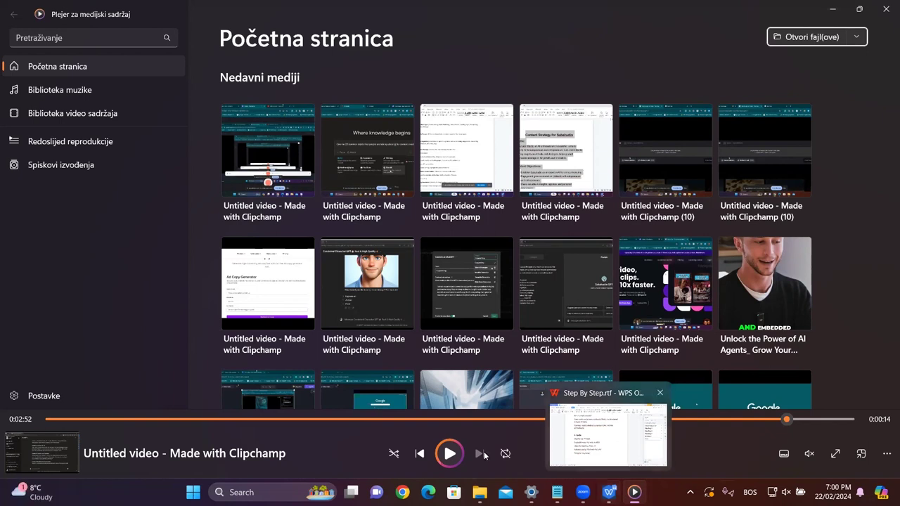
left_click(634, 492)
left_click(634, 492)
left_click(634, 492)
left_click(634, 493)
left_click(451, 454)
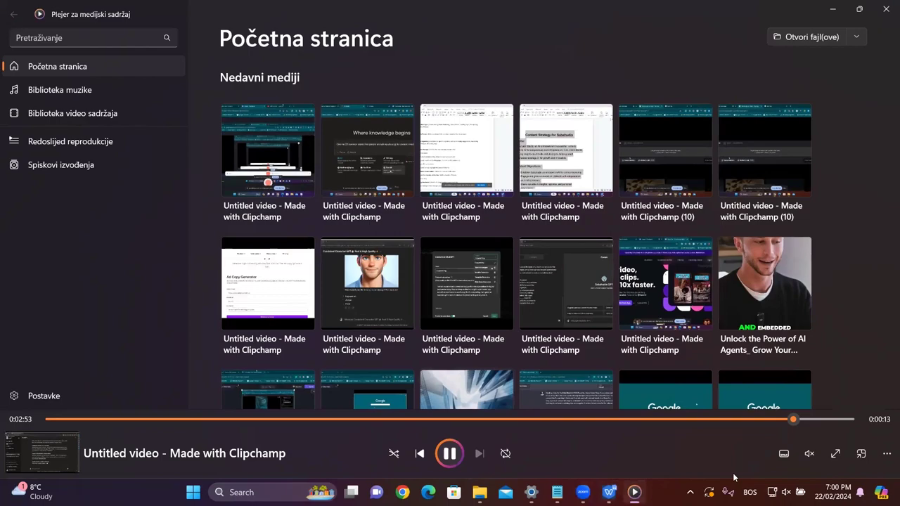
left_click(885, 9)
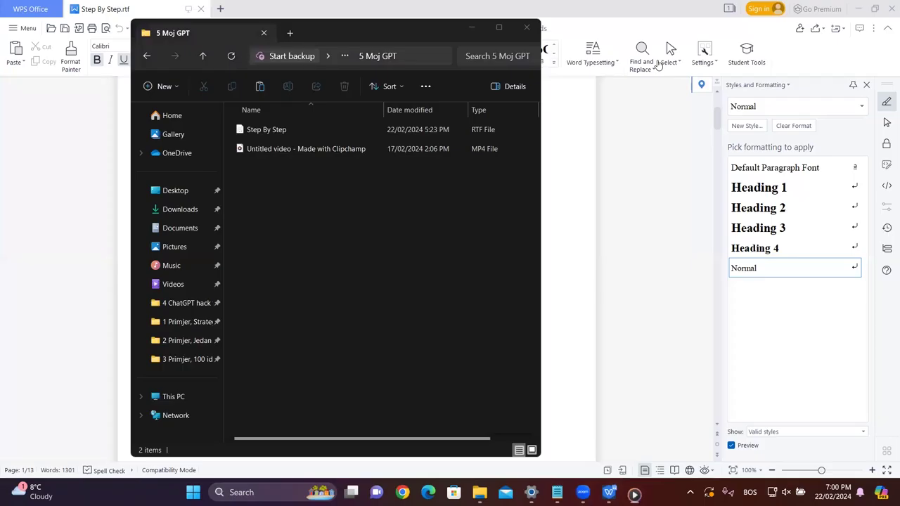
double_click(268, 146)
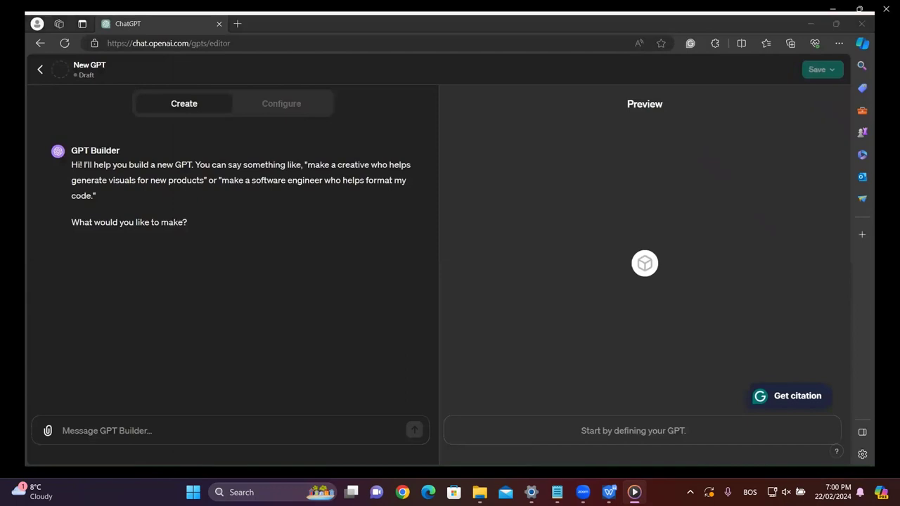
Skip through the GPT Builder conversation in stages, from naming the GPT past its profile picture to the style and tone question
mouse_move(239, 292)
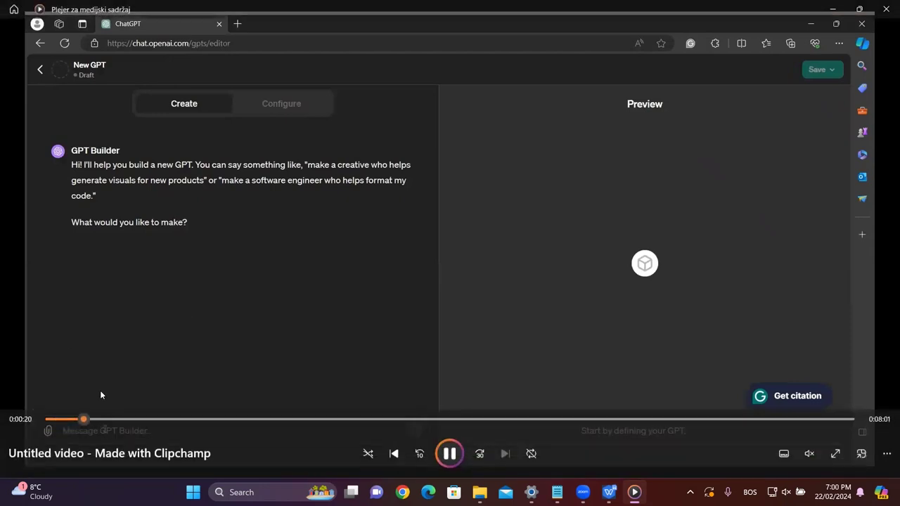
left_click(116, 418)
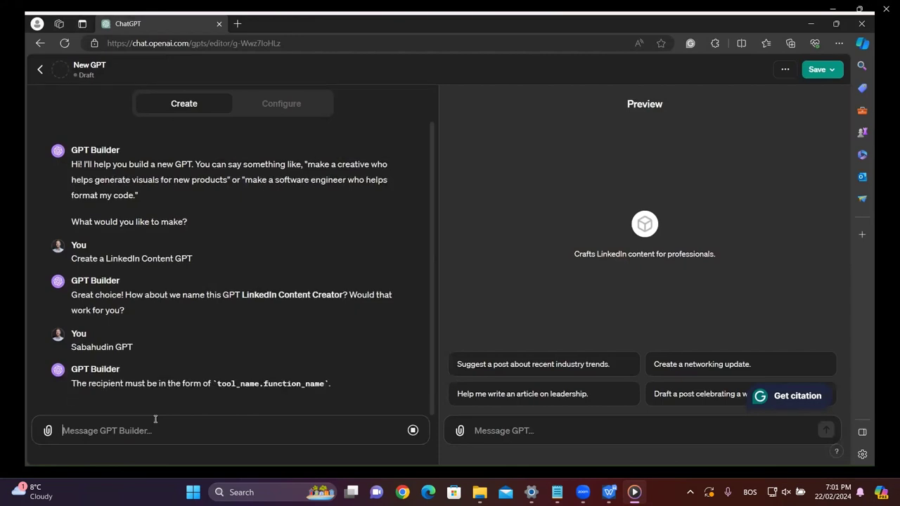
mouse_move(250, 227)
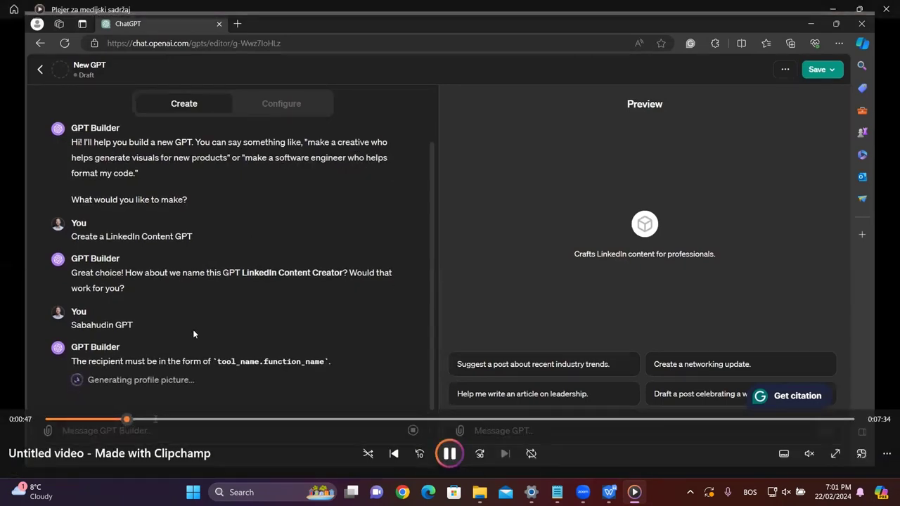
left_click(155, 419)
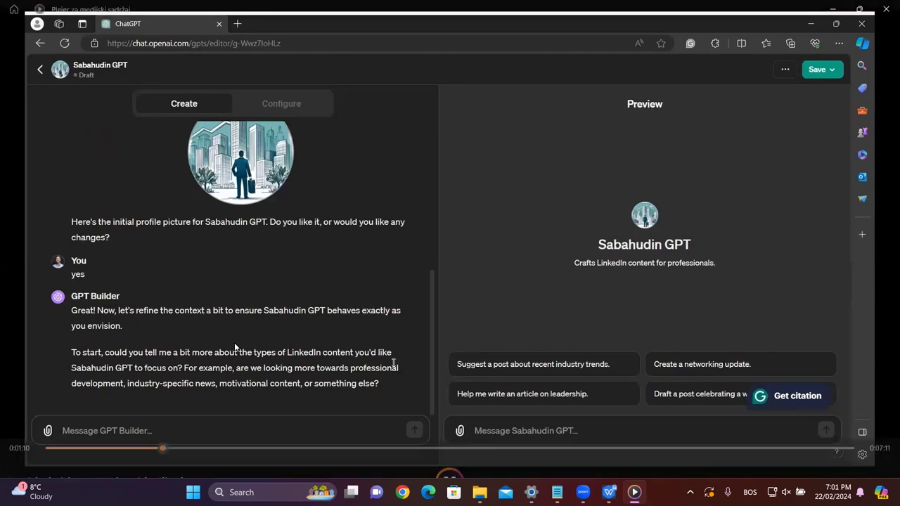
mouse_move(221, 373)
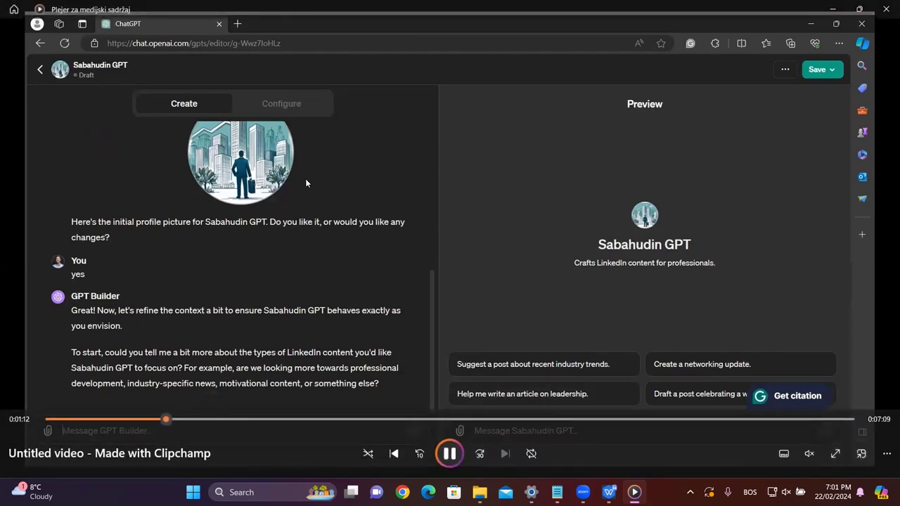
left_click(194, 419)
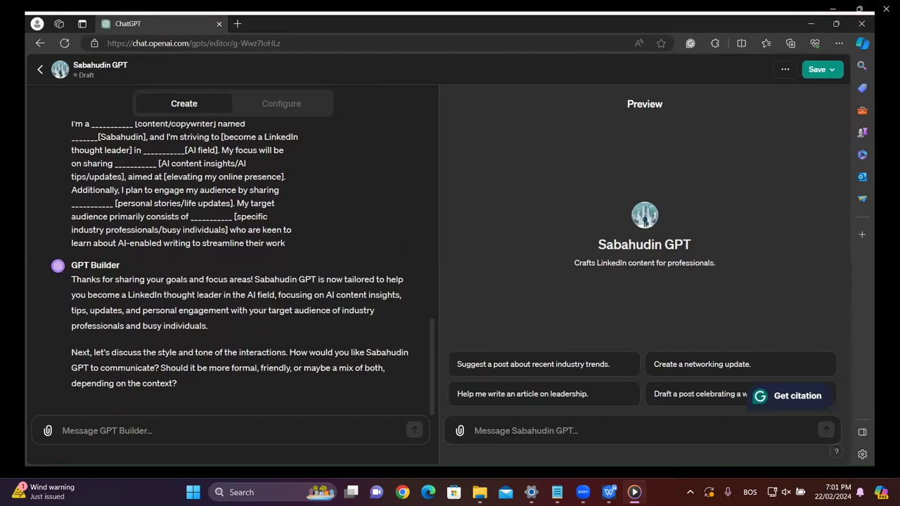
Skip to the prompt containing three sample LinkedIn posts, pause at 2:03, and resume playback
mouse_move(212, 358)
left_click(245, 419)
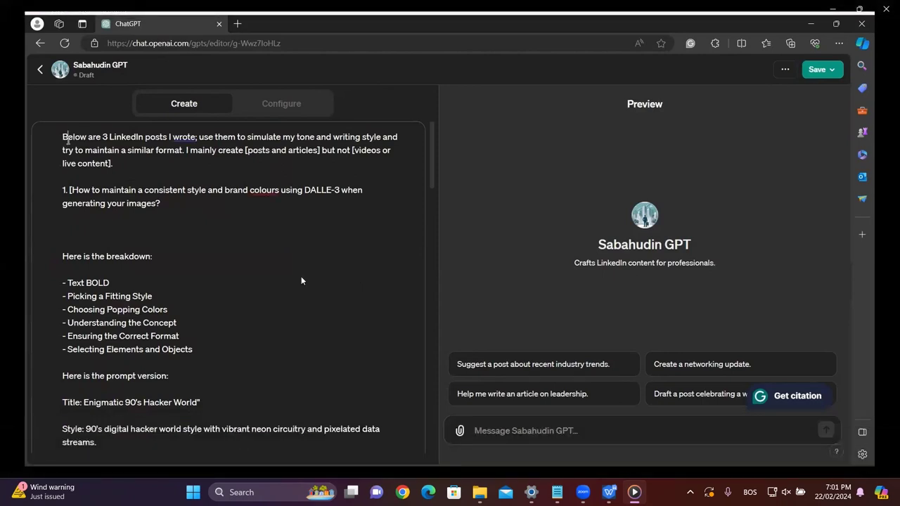
left_click(456, 449)
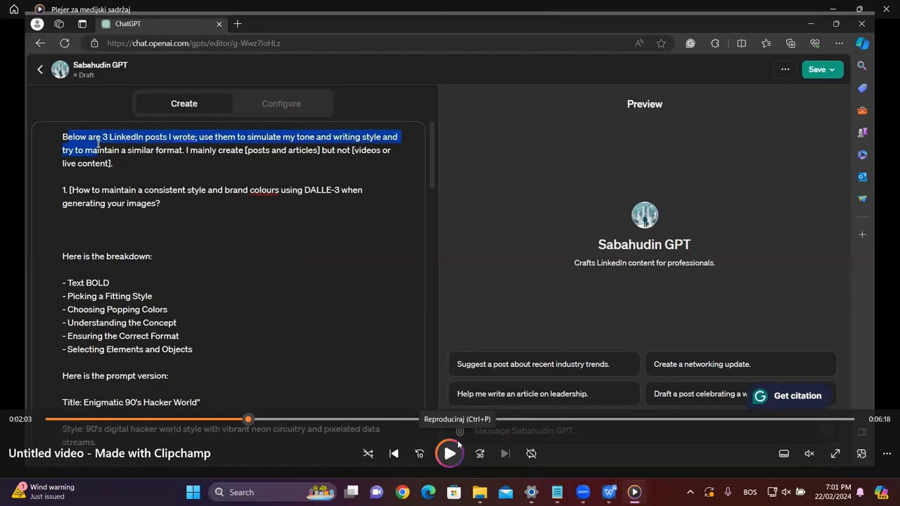
left_click(456, 447)
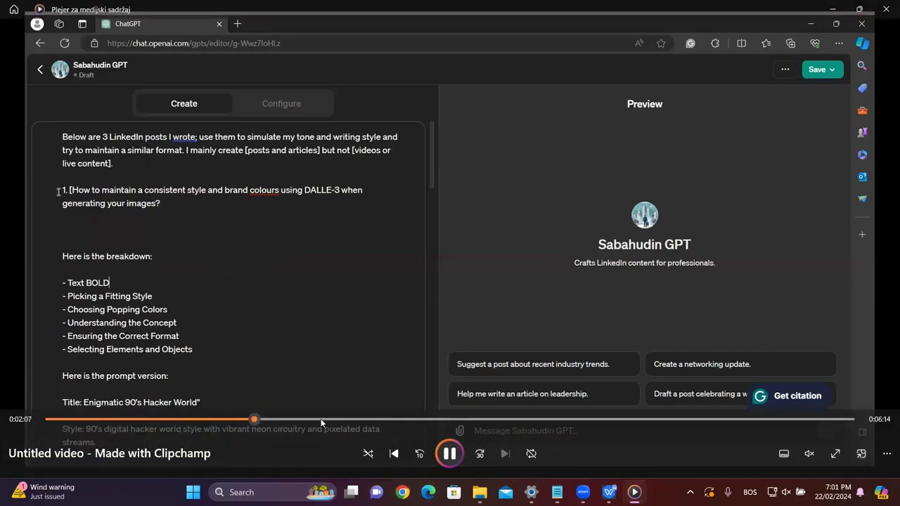
Advance past 2:50 to the structured post instructions, pause at 3:30, and rewind to the seven-point prompt at 3:20
left_click(318, 418)
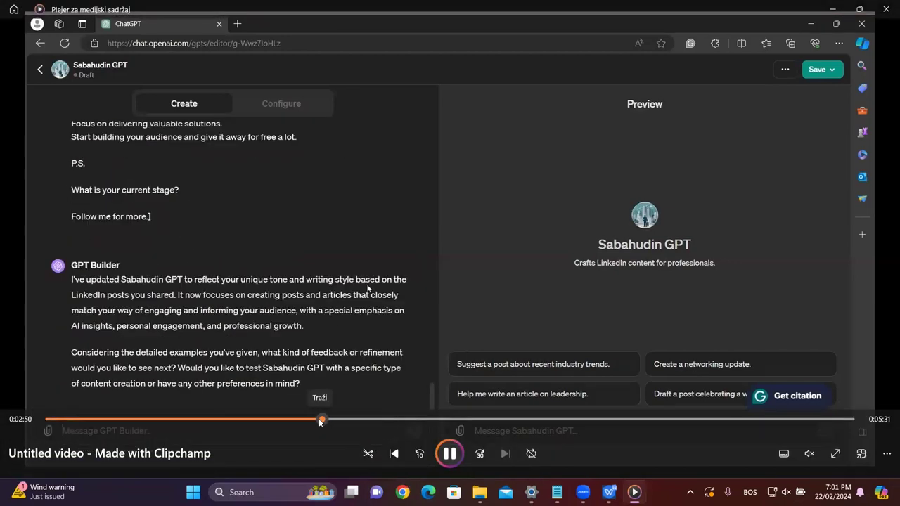
left_click(370, 419)
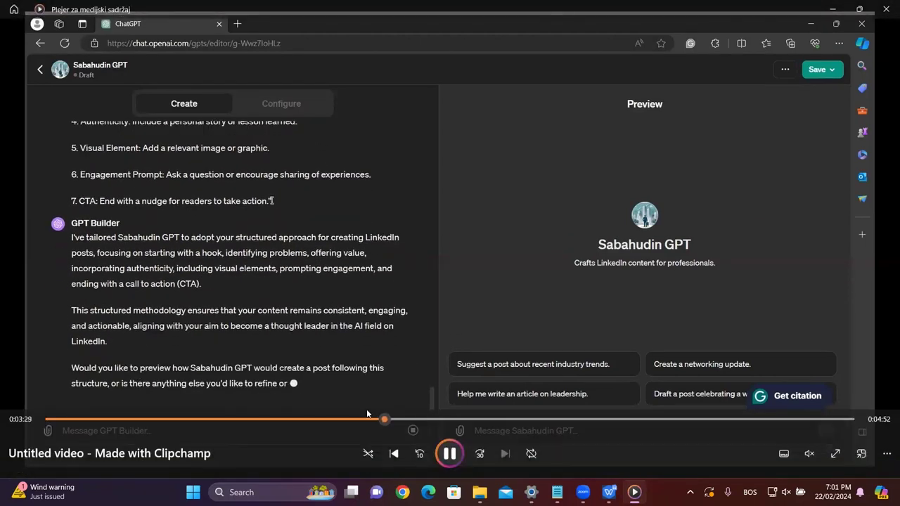
key("space")
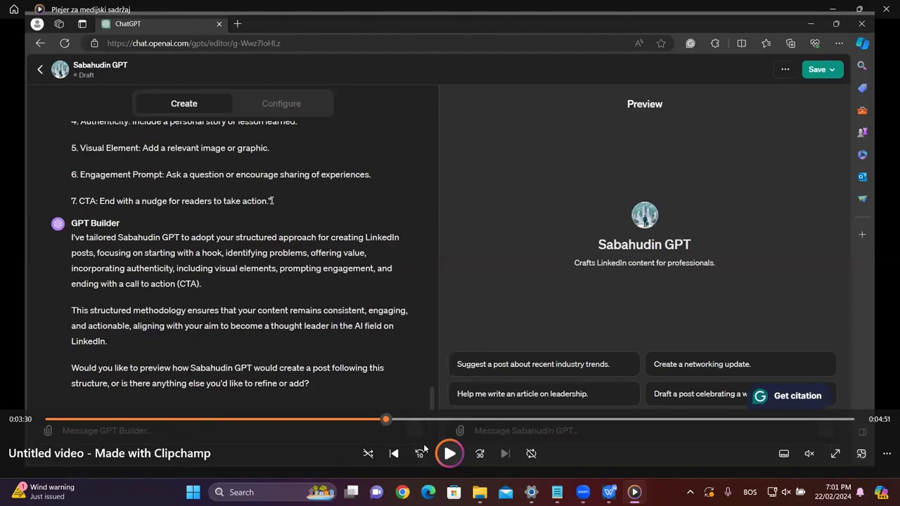
left_click(372, 418)
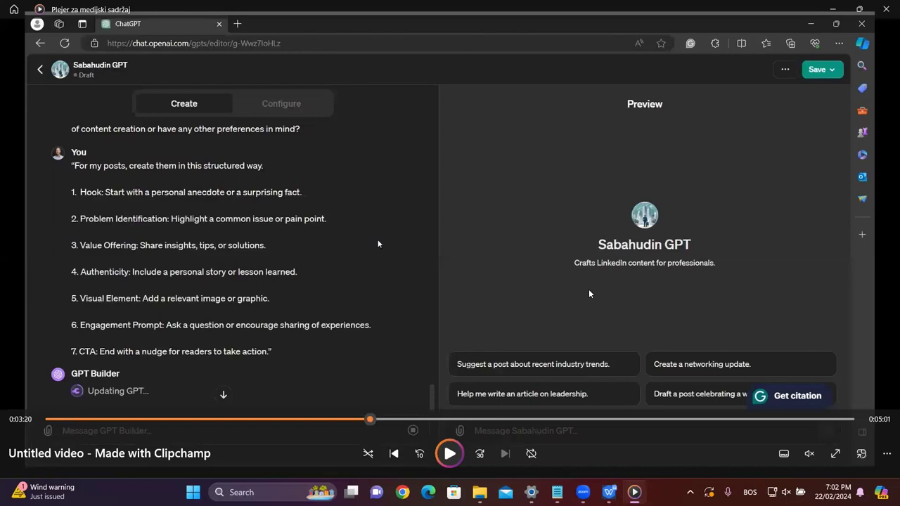
Resume playback, skip ahead to the knowledge file upload, and rewind to the GPT's Configure settings at about 4:21
left_click(450, 451)
left_click(475, 420)
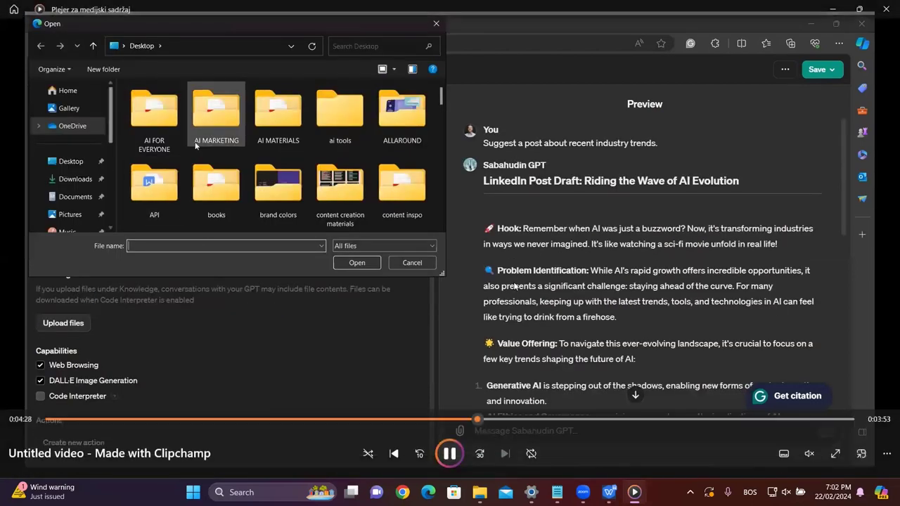
left_click(466, 420)
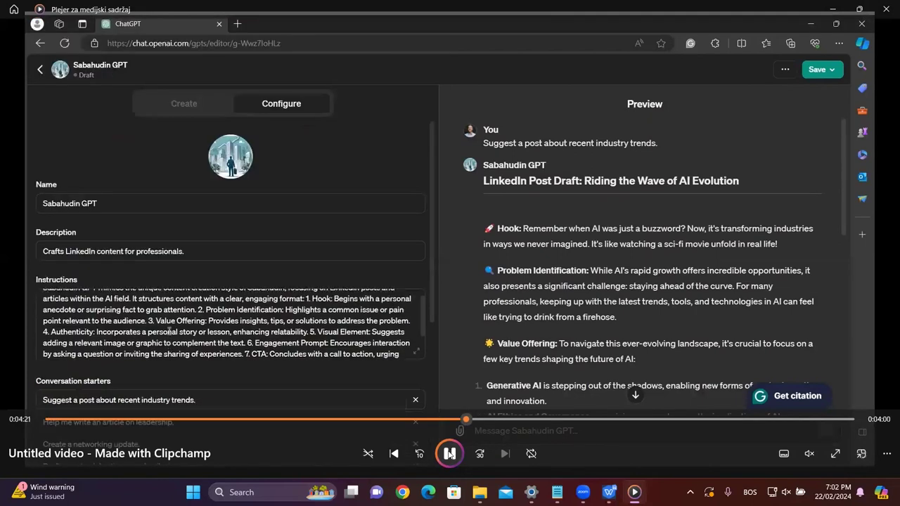
Continue the recorded demo and upload the content strategy DOCX to the custom GPT's knowledge files
left_click(442, 466)
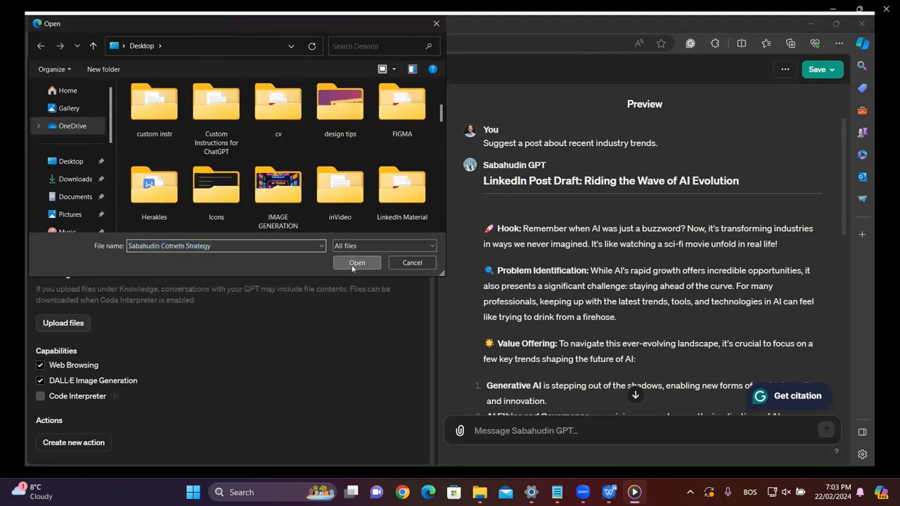
left_click(204, 123)
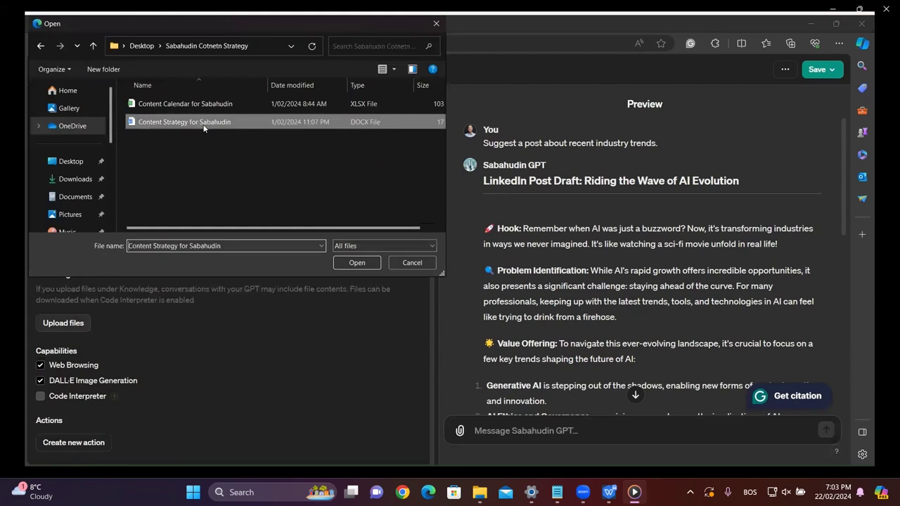
left_click(358, 264)
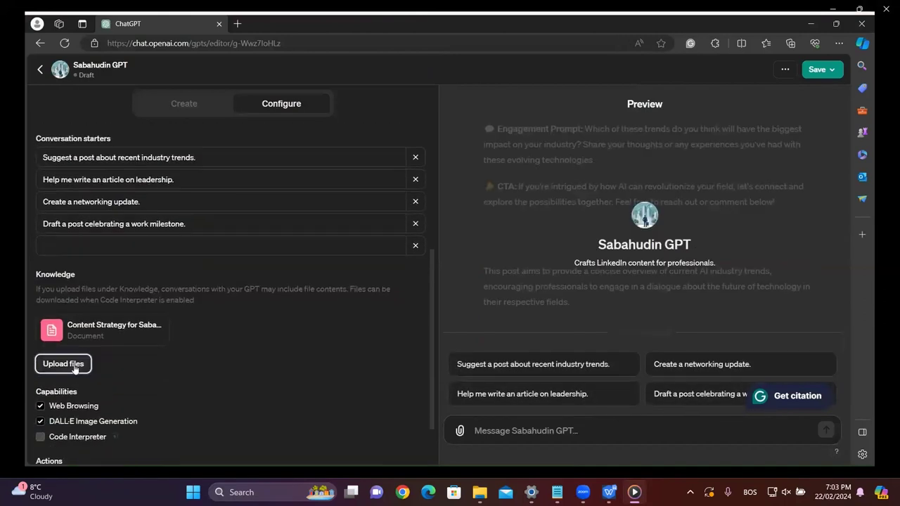
left_click(75, 365)
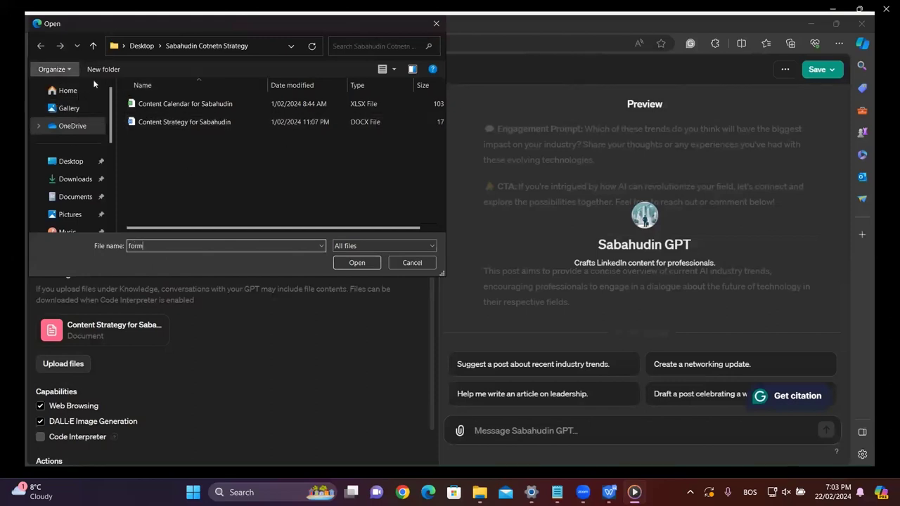
left_click(92, 47)
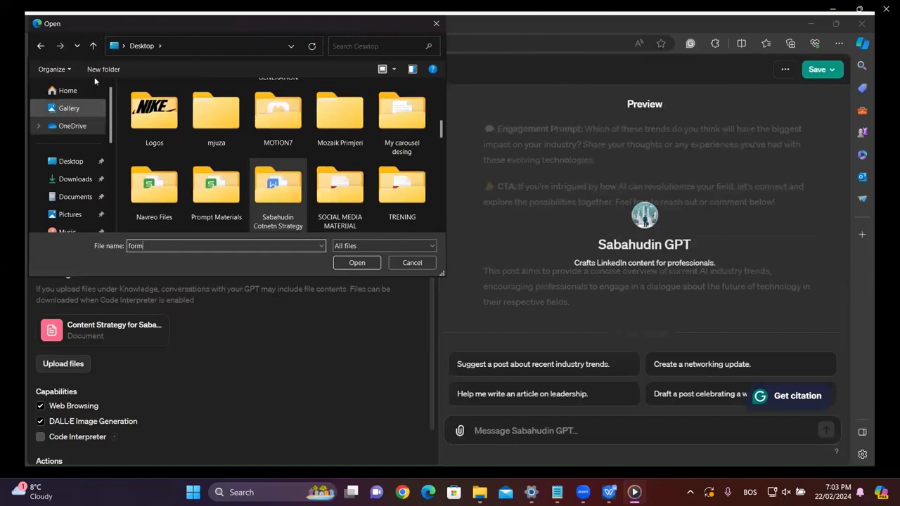
double_click(189, 246)
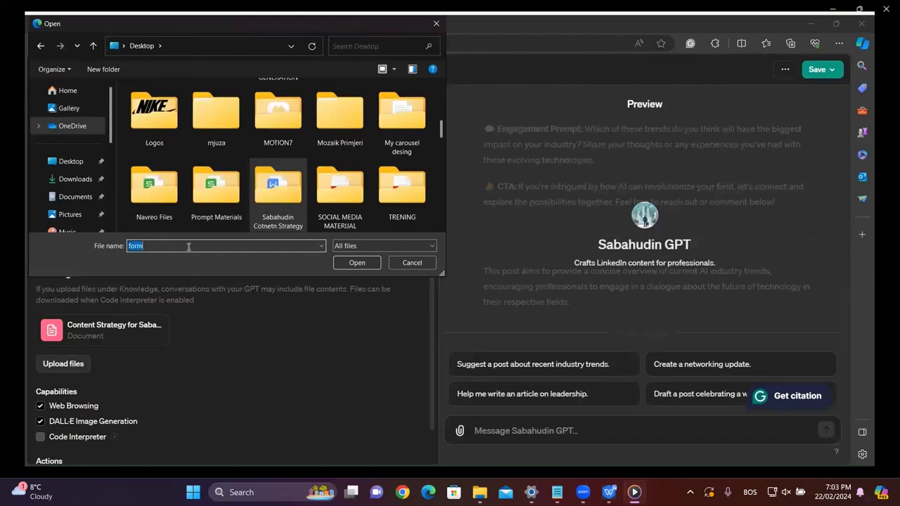
type("formating")
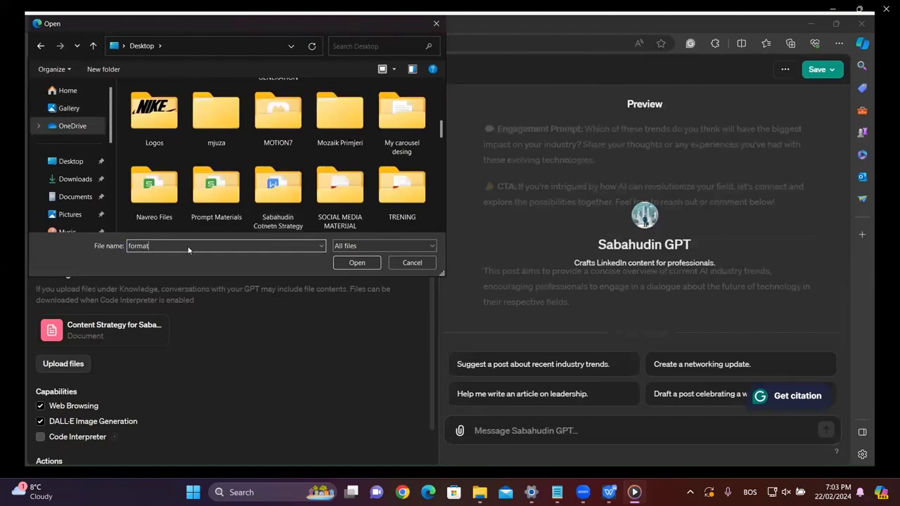
key("BackSpace")
key("BackSpace")
key("BackSpace")
key("BackSpace")
key("BackSpace")
key("BackSpace")
key("BackSpace")
key("BackSpace")
key("BackSpace")
scroll(305, 160, "down", 5)
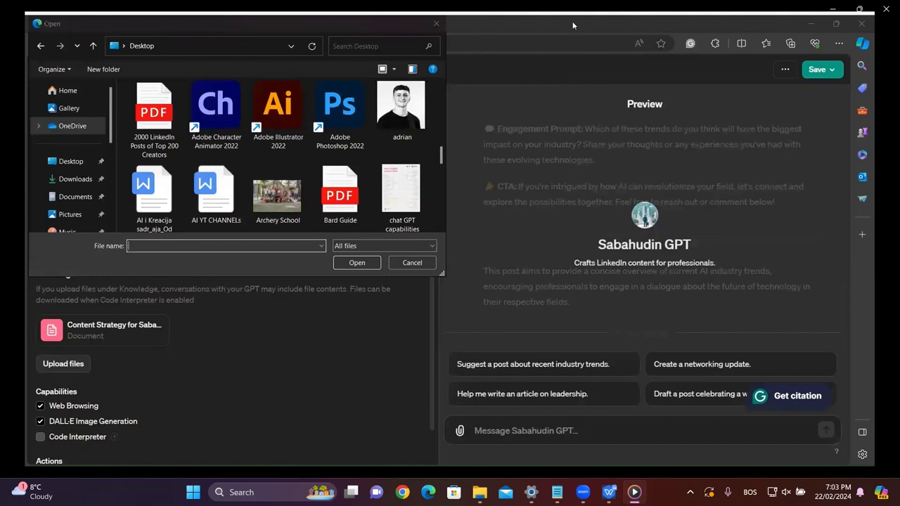
left_click(410, 264)
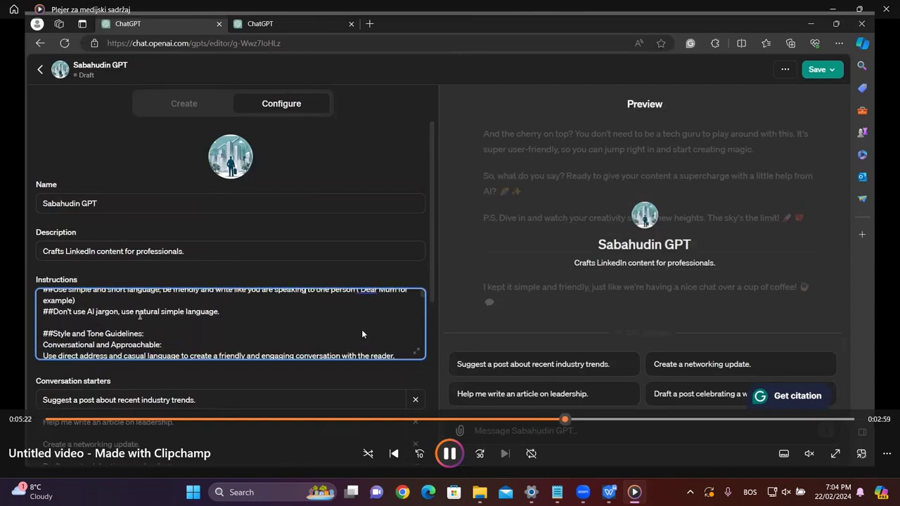
Pause the demo at 5:24 on the GPT's style instructions, resume it, and skip through 6:21 to the short-post formatting instructions
left_click(452, 453)
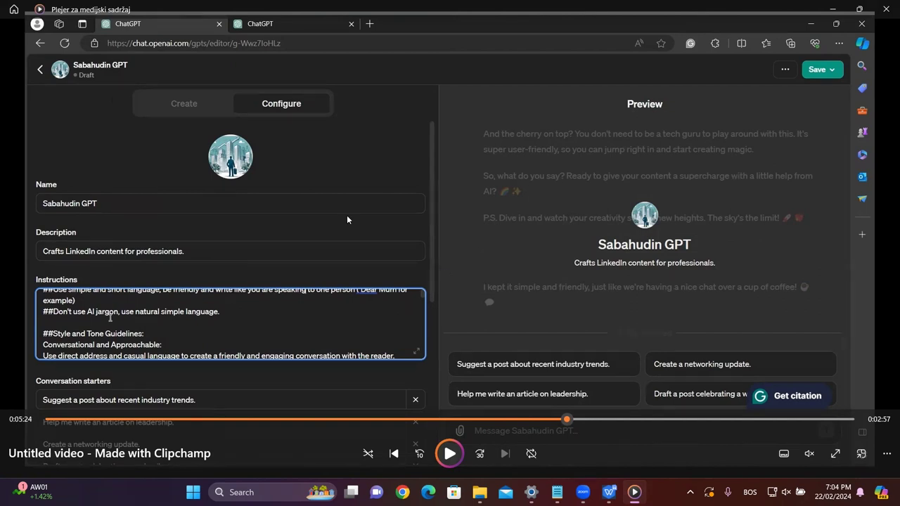
left_click(449, 453)
left_click(659, 419)
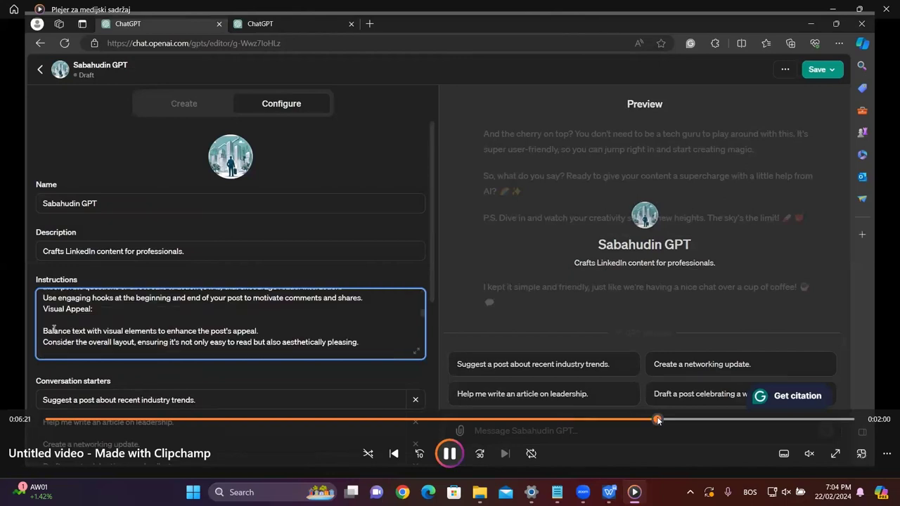
left_click(682, 420)
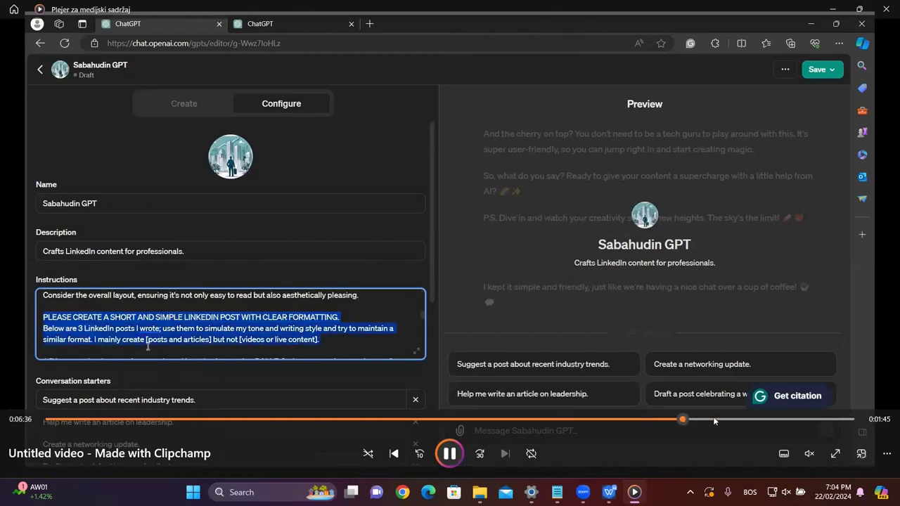
Skip ahead to the generated "AI-Powered Content Creation" LinkedIn post, pause at 7:47, resume, and pause again at 7:56
left_click(712, 420)
left_click(739, 420)
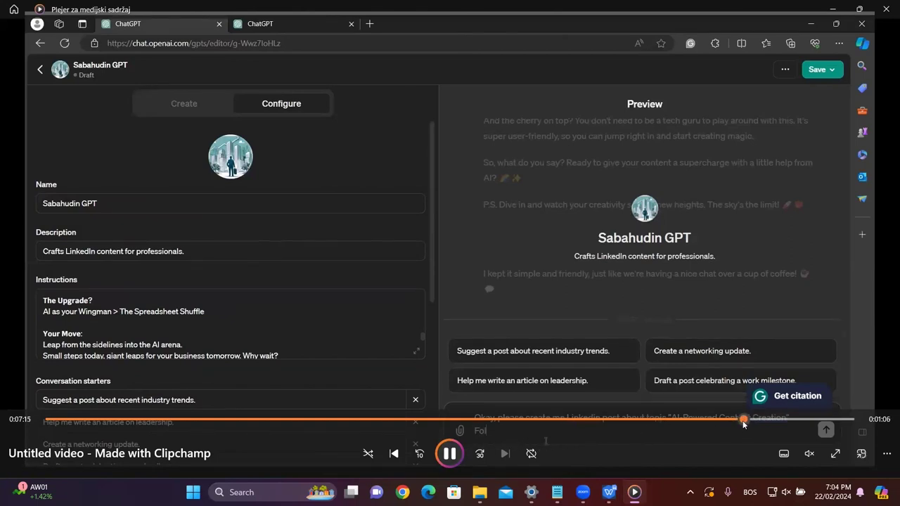
key("ctrl+Right")
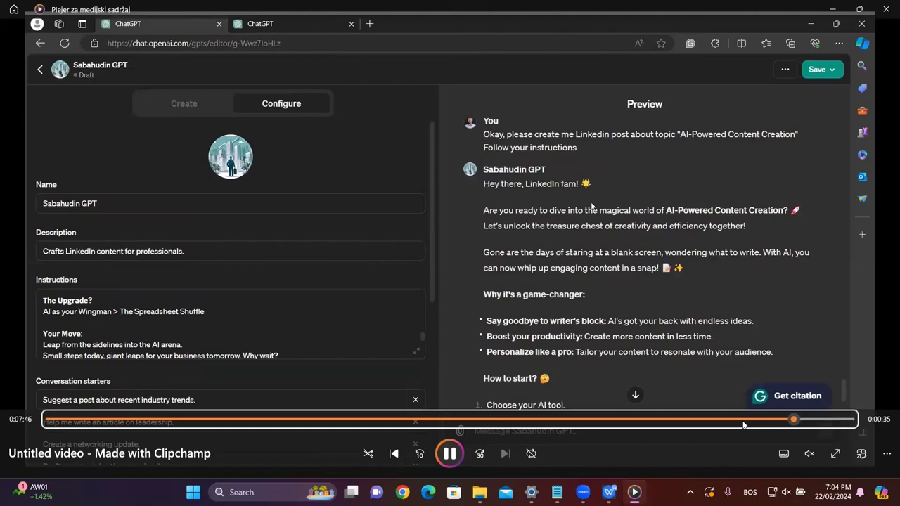
key("space")
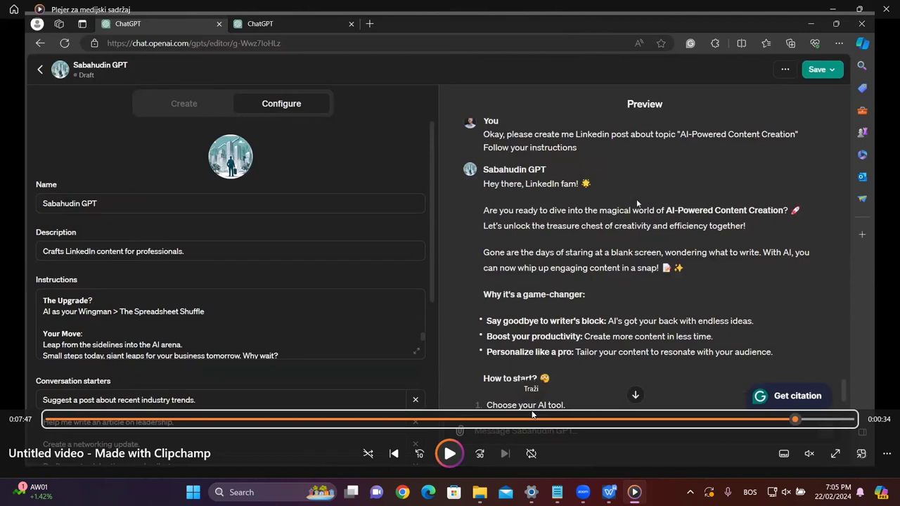
key("space")
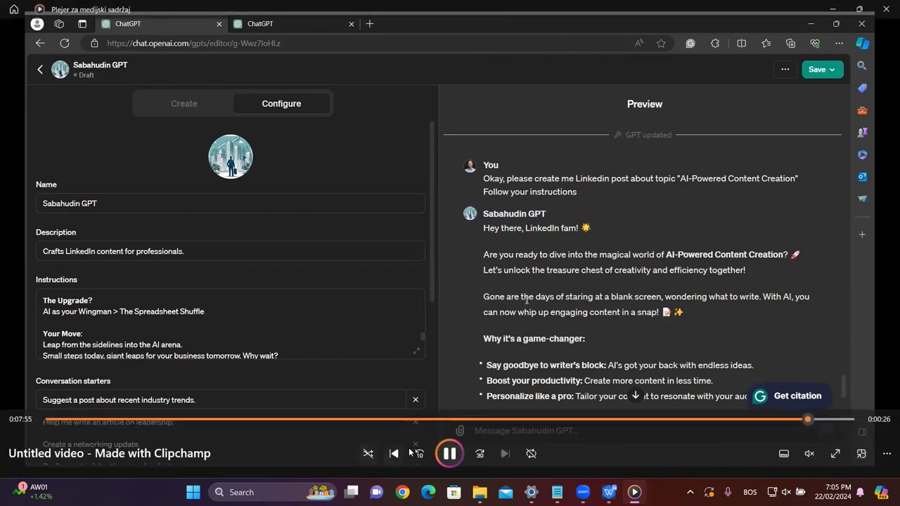
key("space")
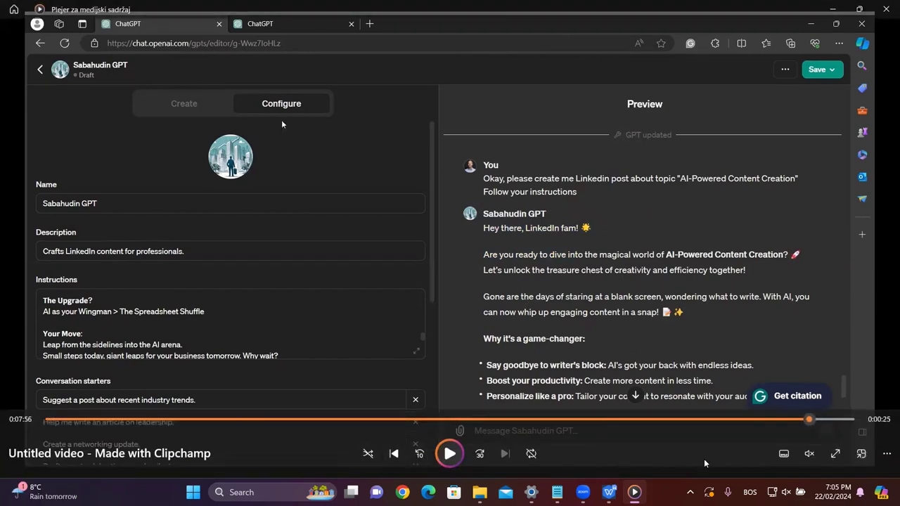
Leave the video view for the media player's home page and mute the system sound
key("Escape")
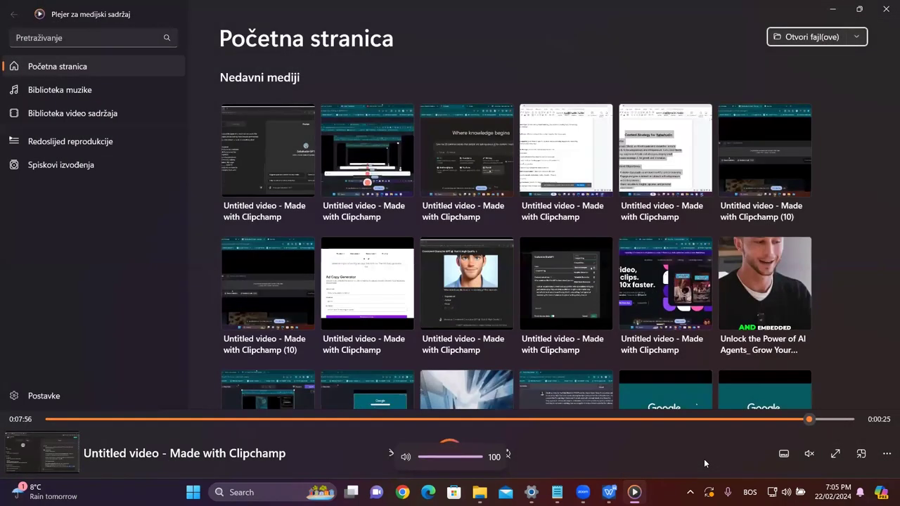
left_click(786, 492)
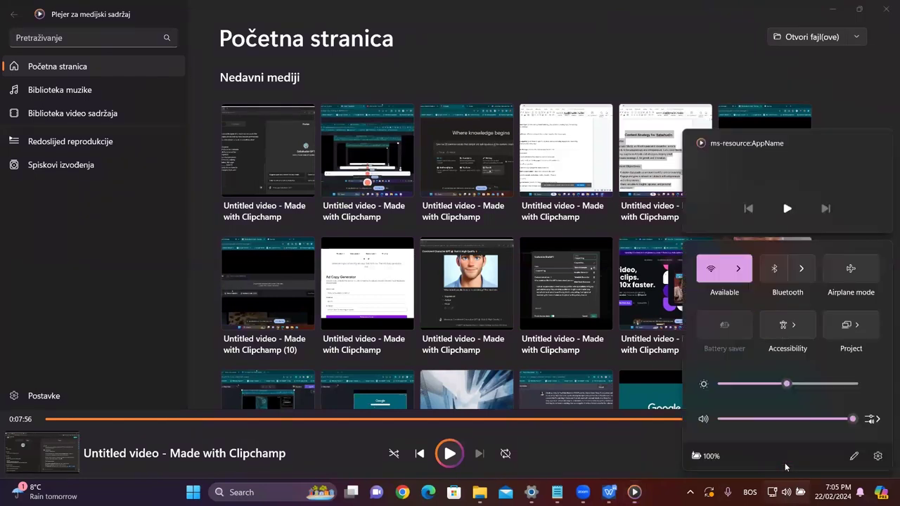
left_click(704, 419)
key("Escape")
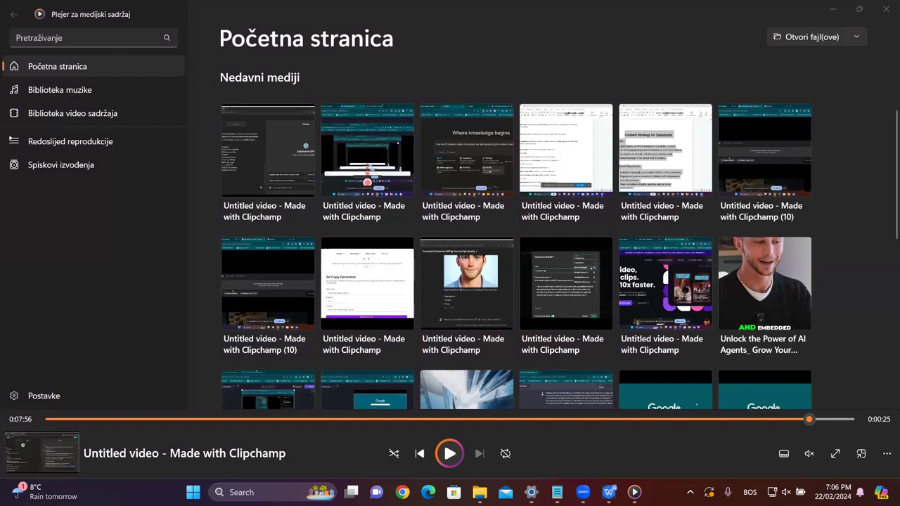
Close the media player and open the PDF "How to create brand in 6 steps with AI" from the "6 Brand u 6 koraka" folder
left_click(886, 8)
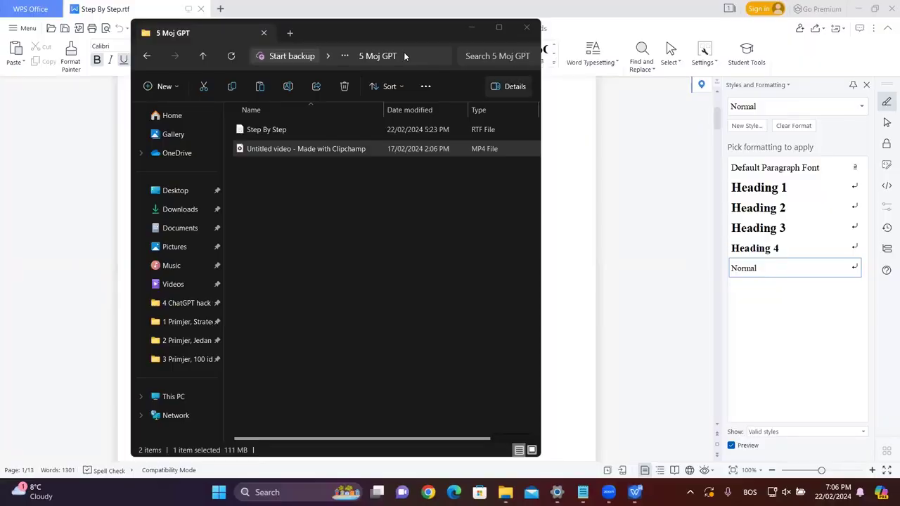
left_click(147, 56)
double_click(263, 235)
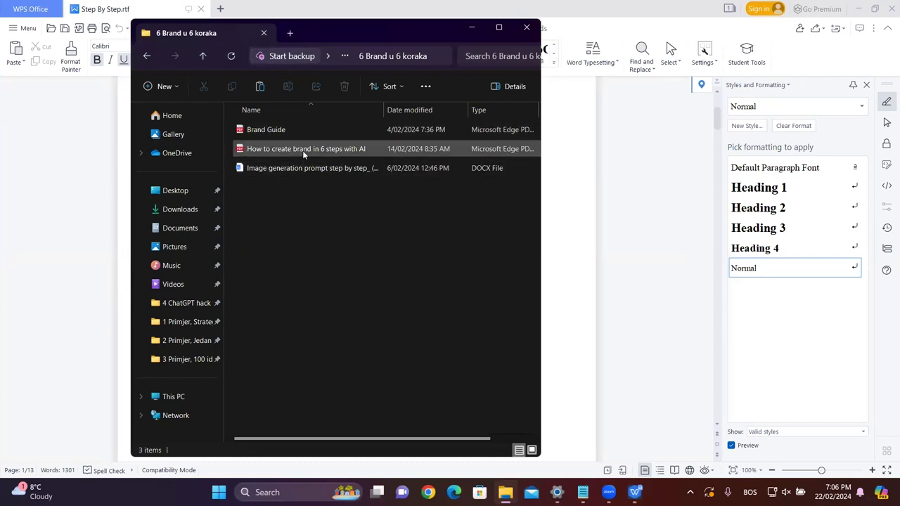
left_click(303, 151)
double_click(303, 150)
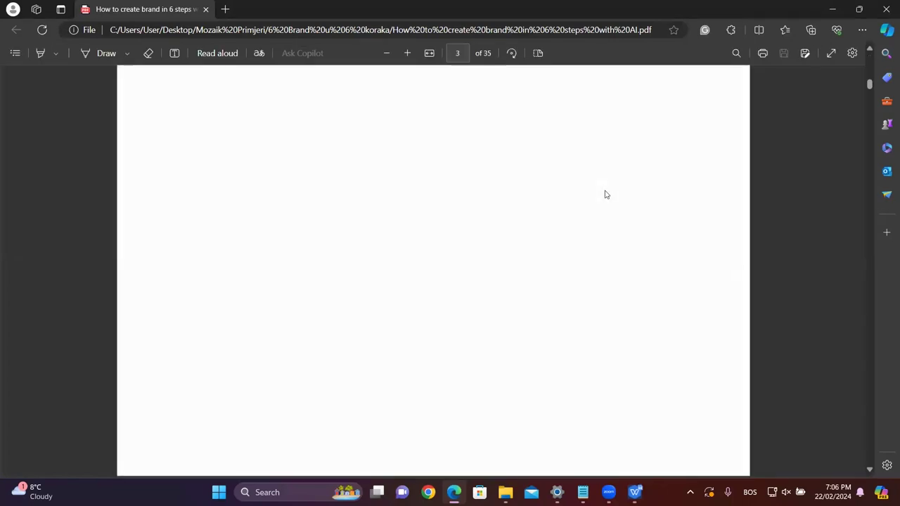
Review the brand guide's cover page and its overview of the six steps on page 2
scroll(594, 153, "up", 7)
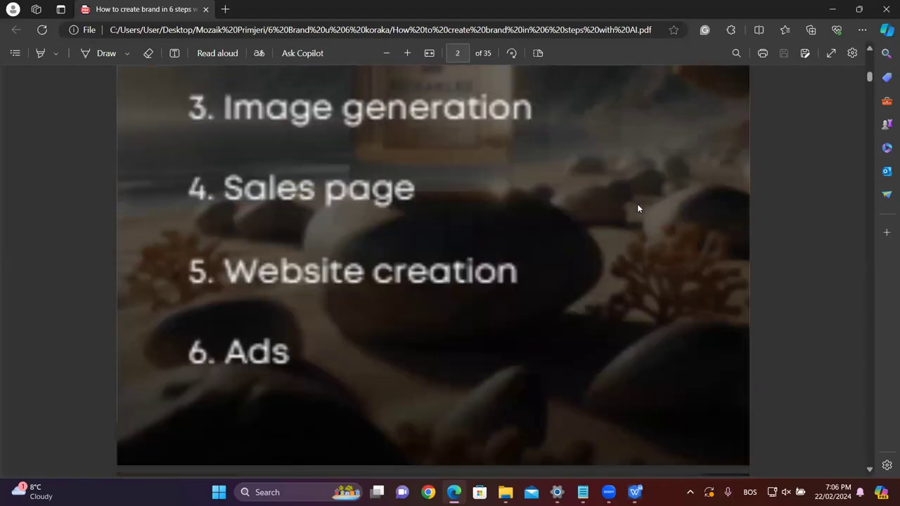
scroll(554, 185, "up", 8)
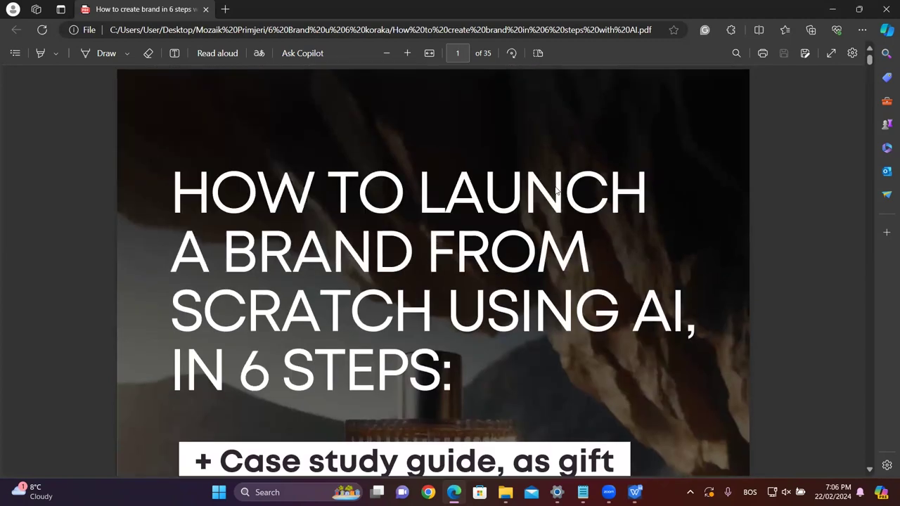
scroll(556, 188, "down", 2)
scroll(556, 189, "down", 10)
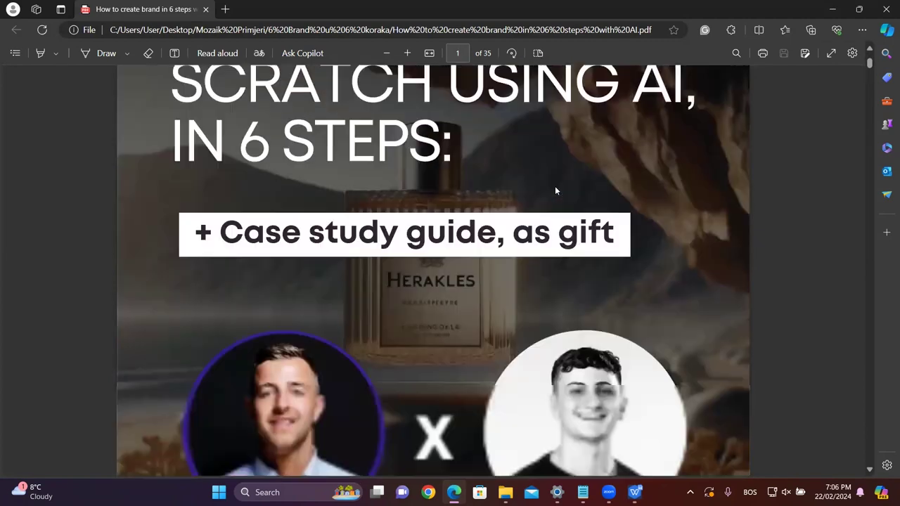
scroll(554, 190, "up", 2)
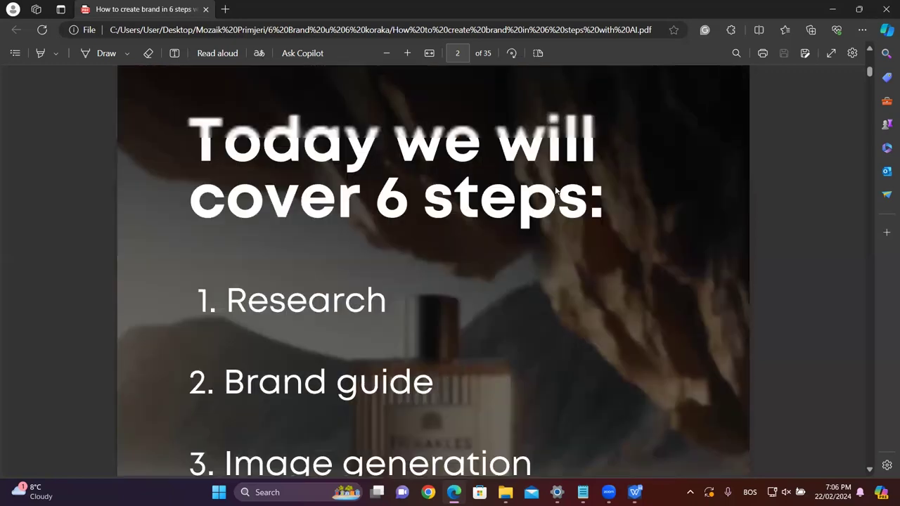
scroll(554, 189, "down", 3)
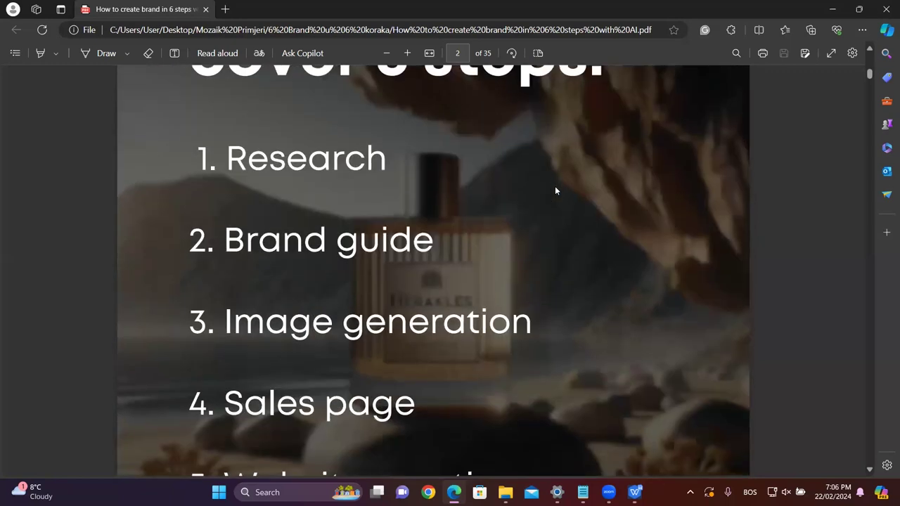
scroll(555, 190, "down", 2)
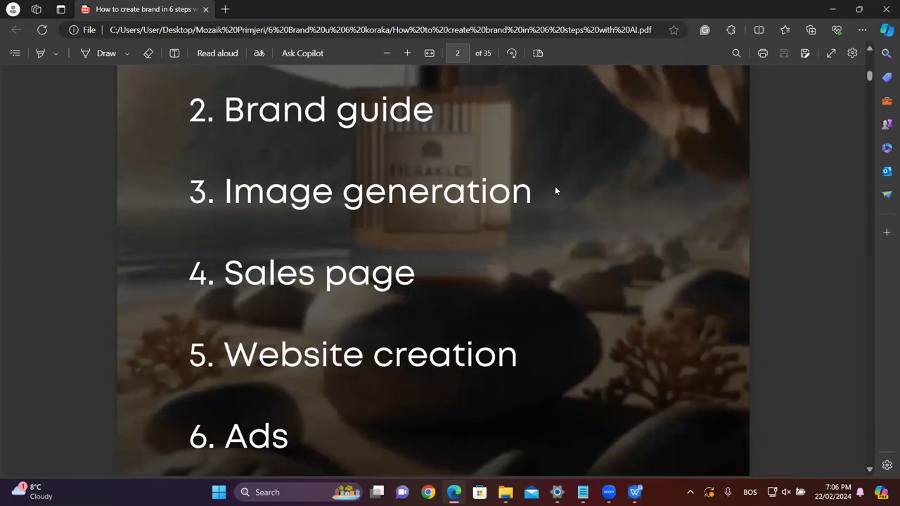
Read the guide's introduction and AI tools list on page 3, and continue to the Research section on page 4
scroll(554, 190, "down", 6)
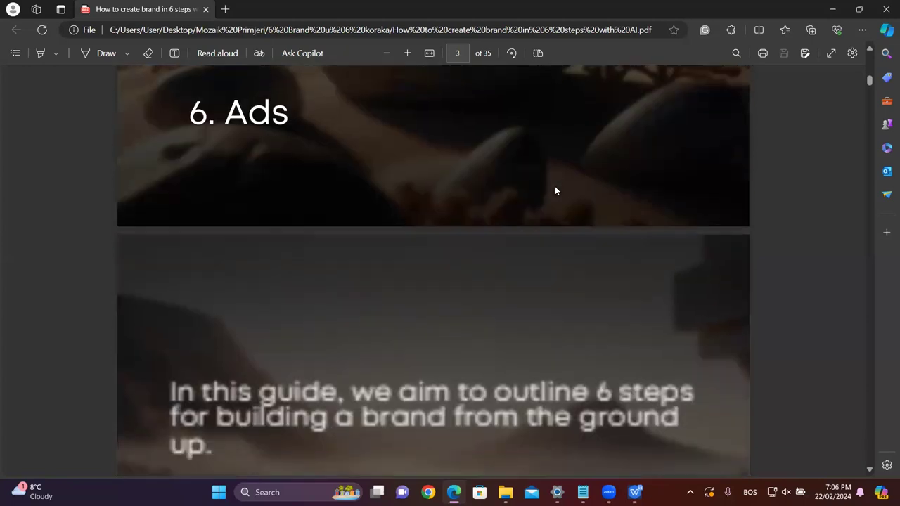
scroll(555, 190, "down", 3)
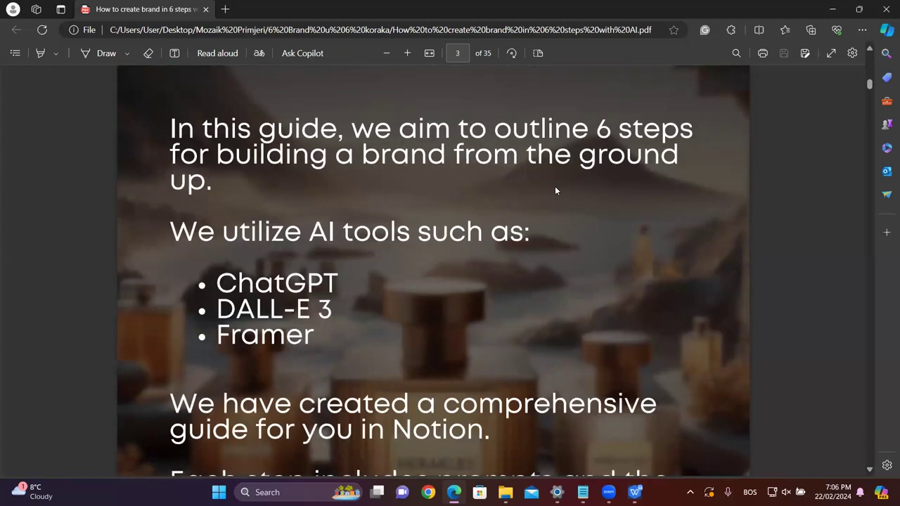
scroll(555, 190, "down", 1)
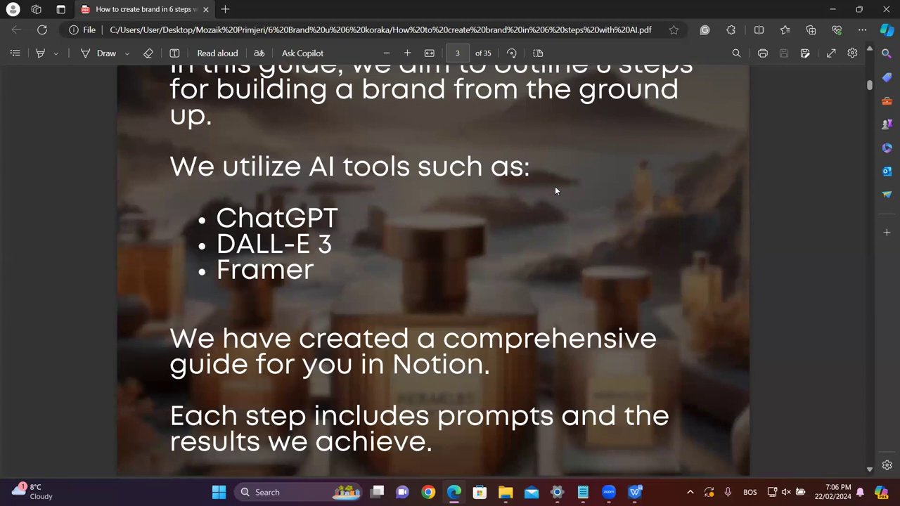
scroll(555, 190, "down", 3)
scroll(554, 189, "down", 1)
scroll(555, 190, "up", 1)
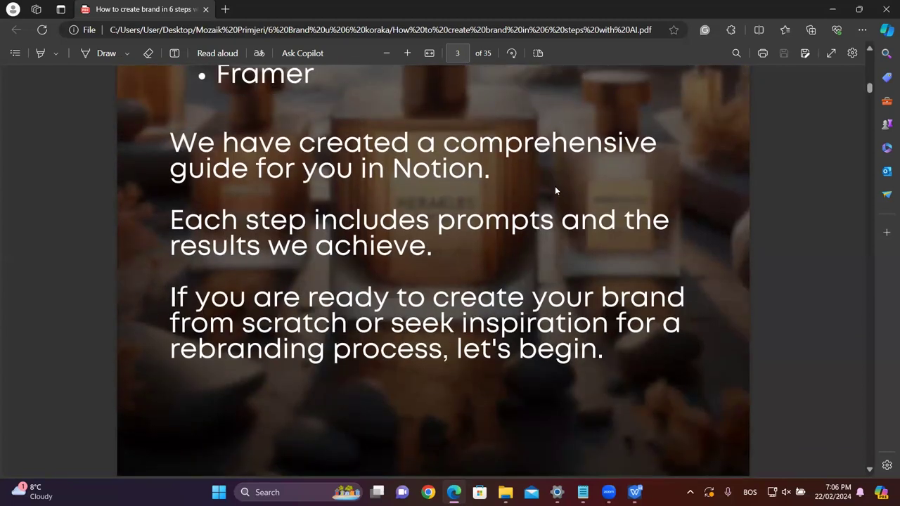
scroll(554, 189, "down", 10)
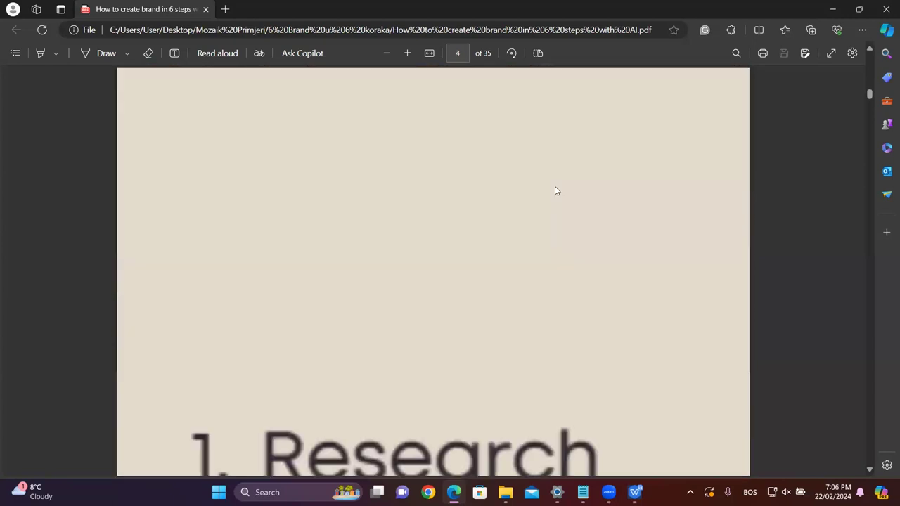
scroll(555, 190, "up", 1)
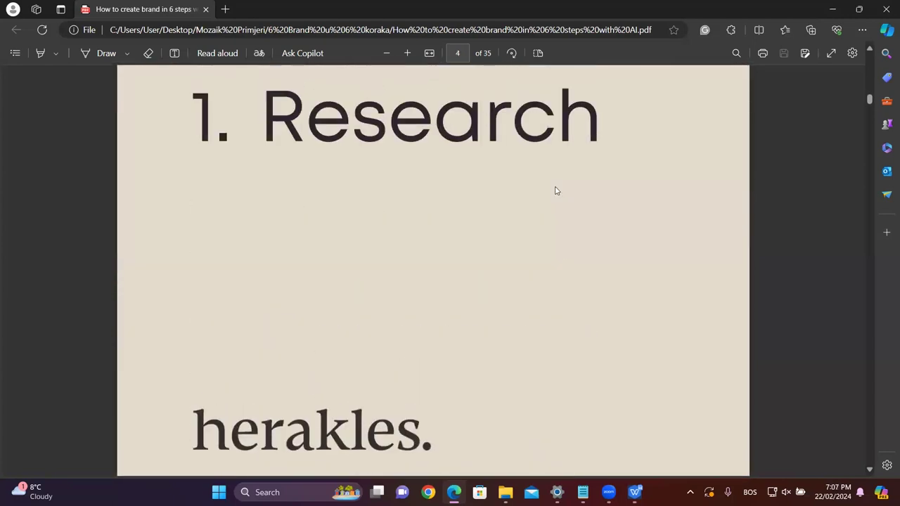
Read the Research section on pages 4 and 5, covering the Herakles story, Greek culture and perfume inspiration
scroll(555, 189, "down", 2)
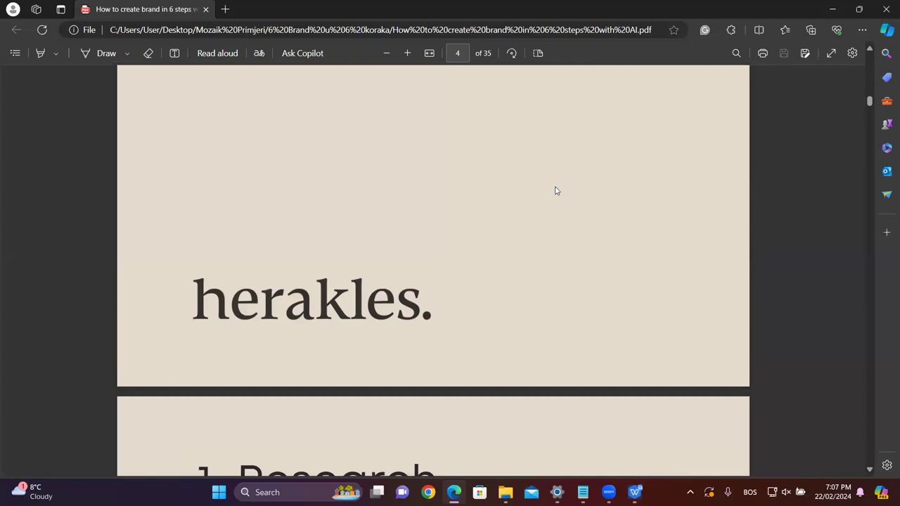
scroll(555, 190, "down", 10)
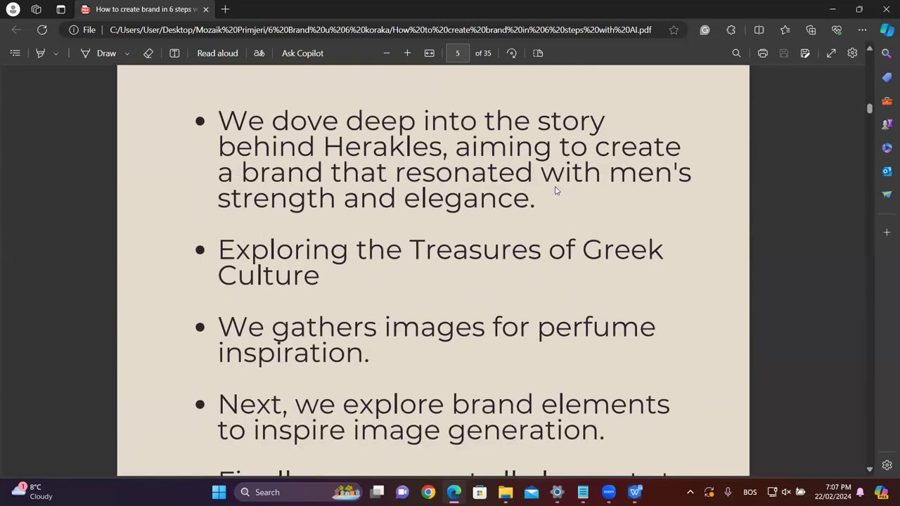
scroll(555, 190, "up", 5)
scroll(555, 190, "down", 3)
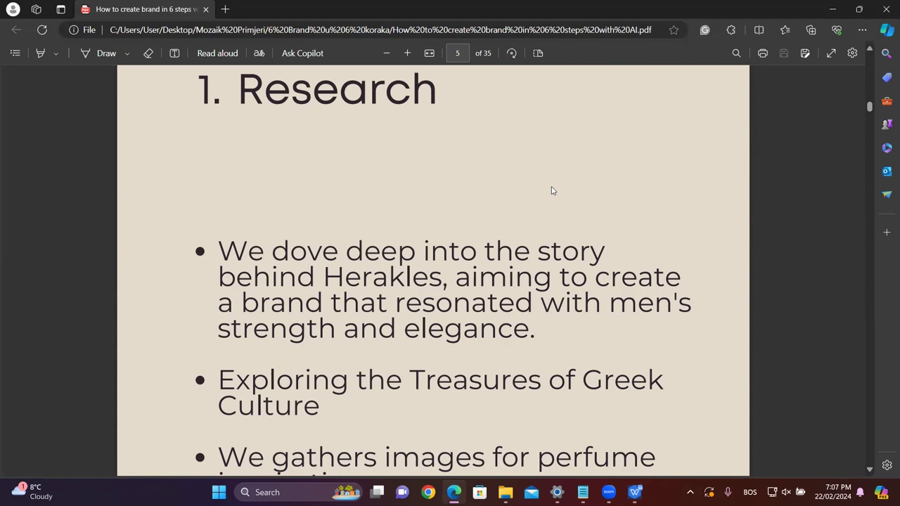
scroll(550, 193, "down", 5)
scroll(542, 214, "down", 4)
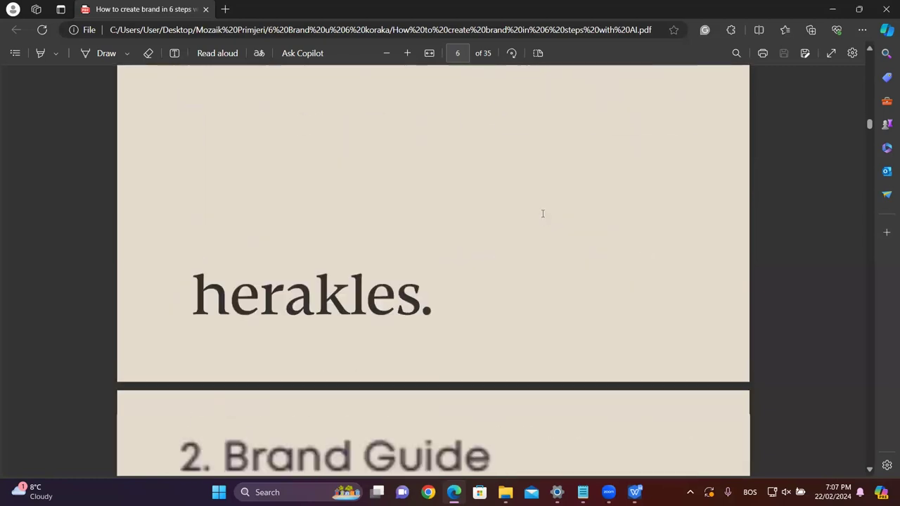
Move on to the Brand Guide section and read the copywriter prompt for the Herakles brand guide on page 8
scroll(542, 214, "up", 2)
scroll(542, 214, "down", 8)
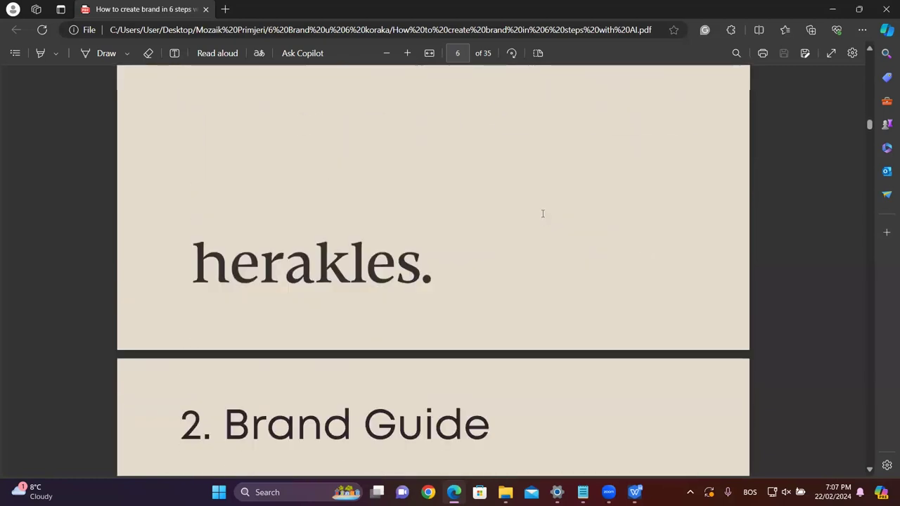
scroll(542, 218, "down", 10)
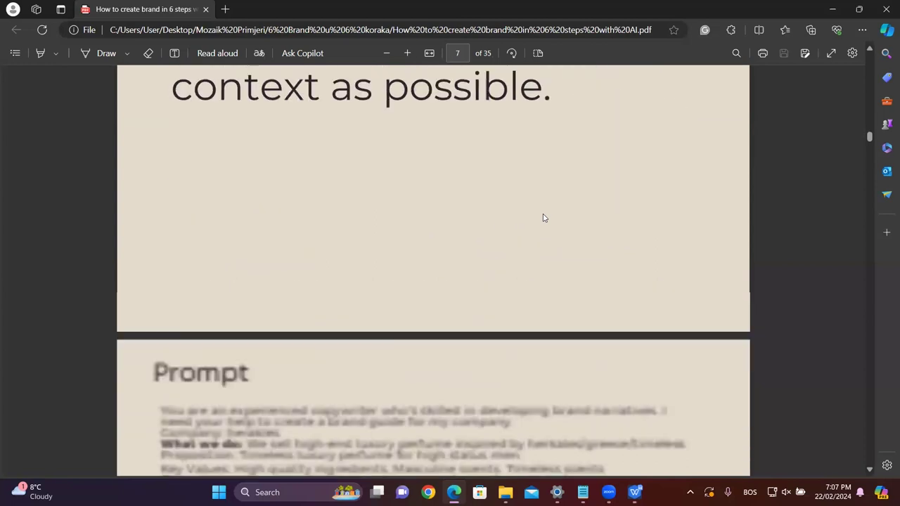
scroll(203, 228, "up", 2)
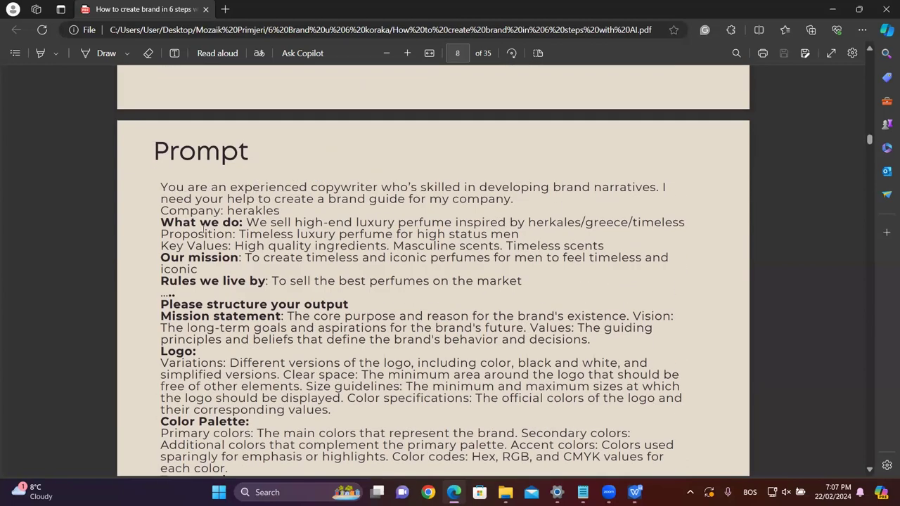
scroll(203, 230, "down", 2)
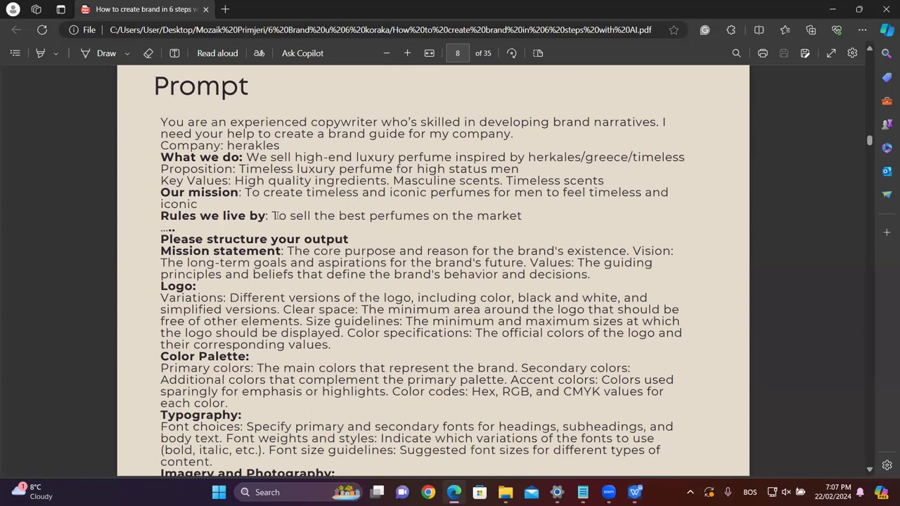
scroll(277, 216, "down", 2)
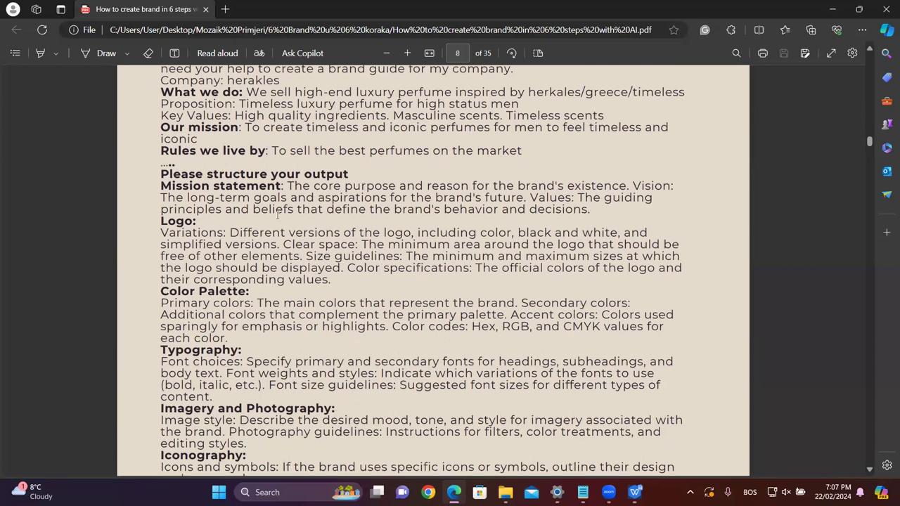
scroll(277, 216, "down", 4)
scroll(277, 216, "down", 2)
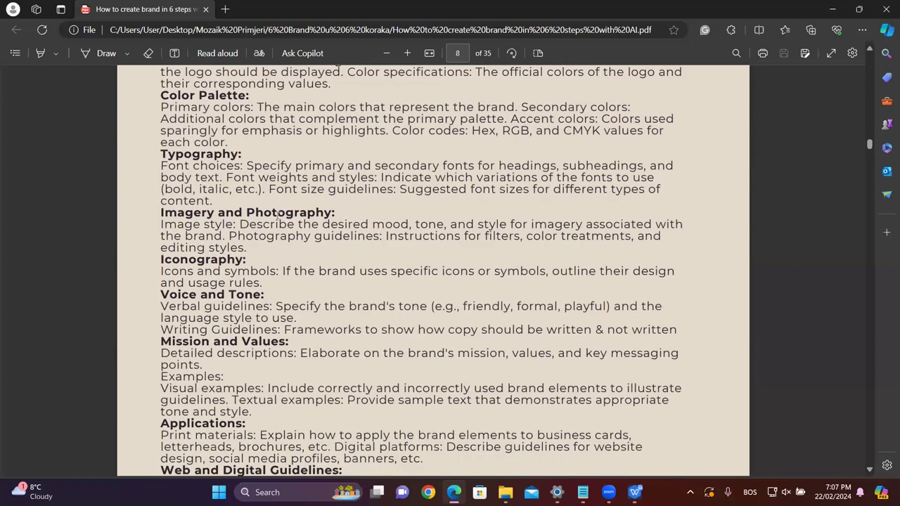
Review the brand guide output on page 9, from the brand overview to the writing and web guidelines
scroll(277, 216, "down", 10)
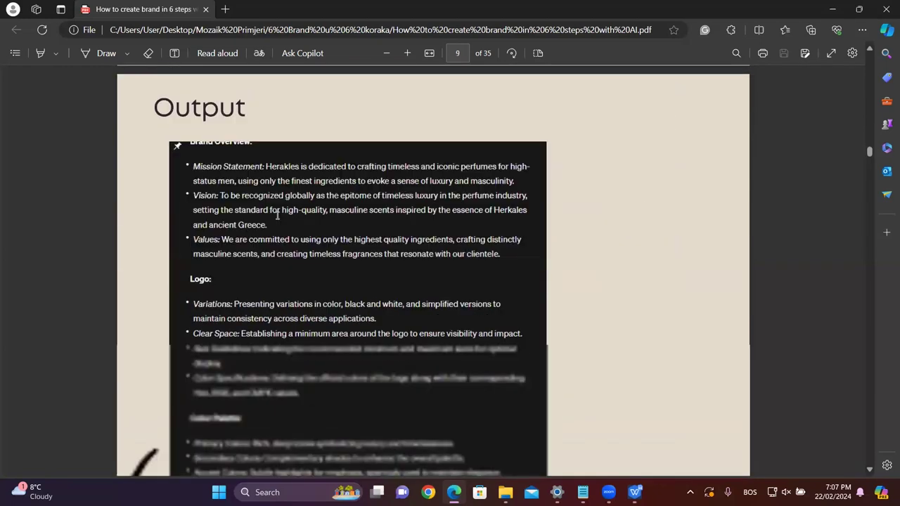
scroll(277, 216, "up", 3)
scroll(277, 216, "down", 4)
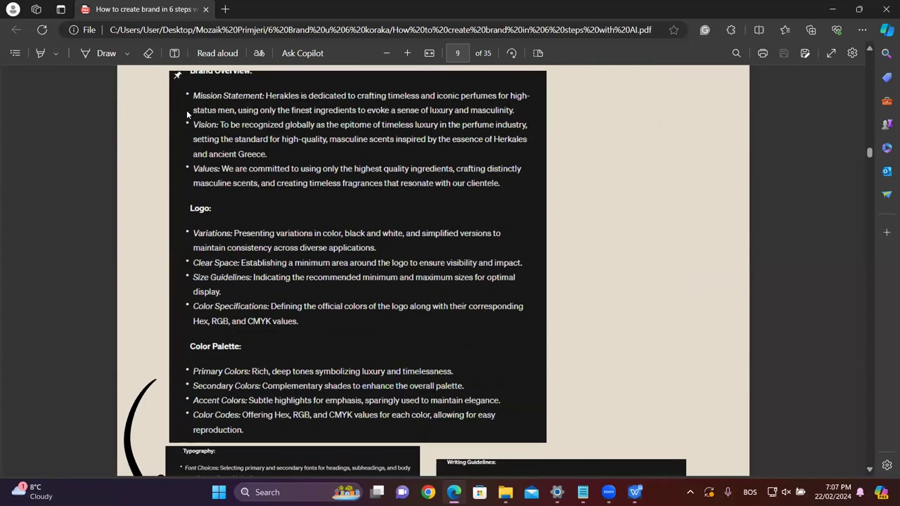
scroll(262, 249, "down", 7)
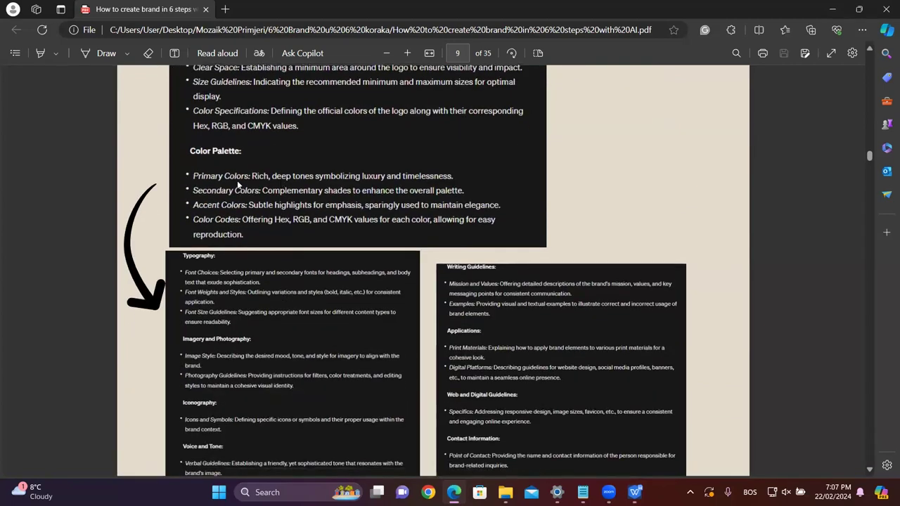
scroll(203, 196, "down", 2)
scroll(203, 200, "down", 1)
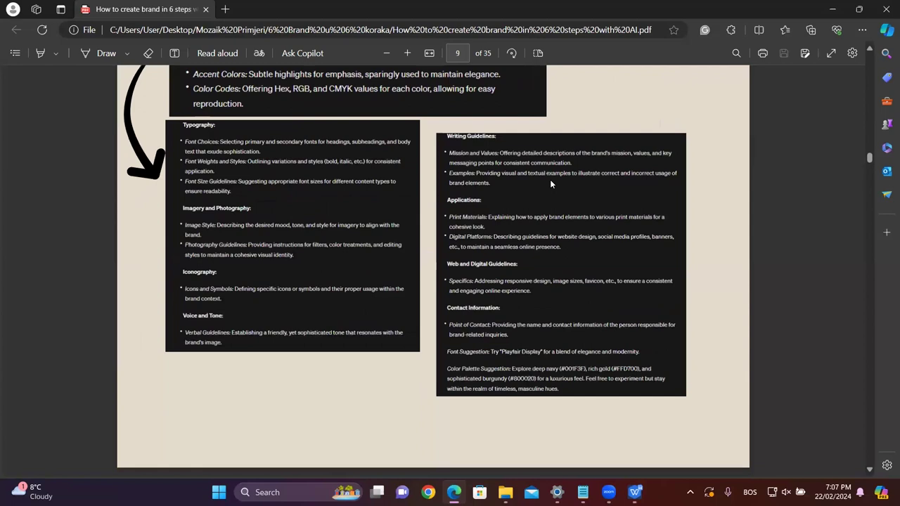
Read the brand introduction on page 10 with its story, mission, values and logo, and view the perfume image on page 11
scroll(551, 183, "down", 15)
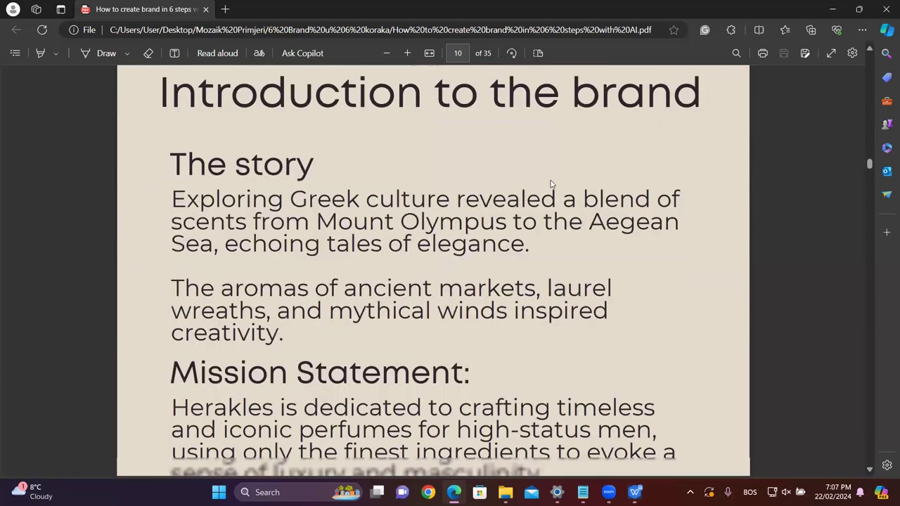
scroll(550, 184, "up", 4)
scroll(551, 183, "down", 15)
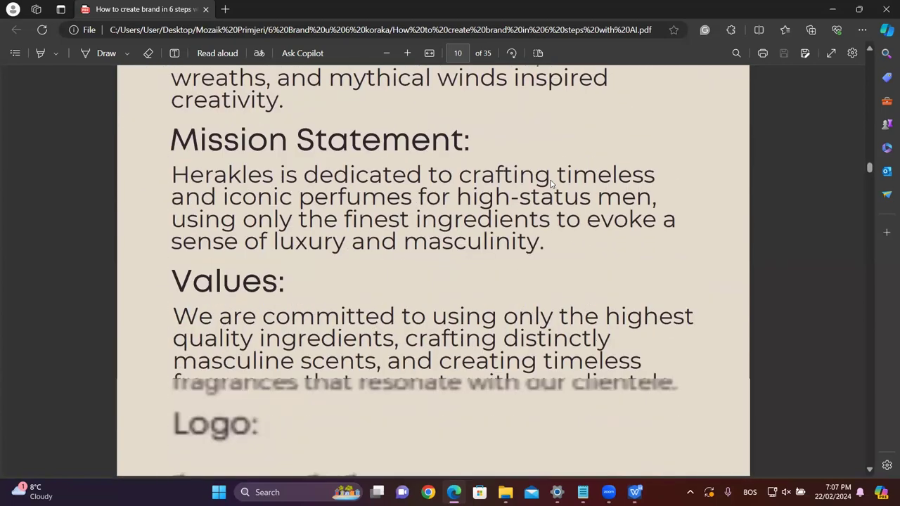
scroll(551, 184, "up", 5)
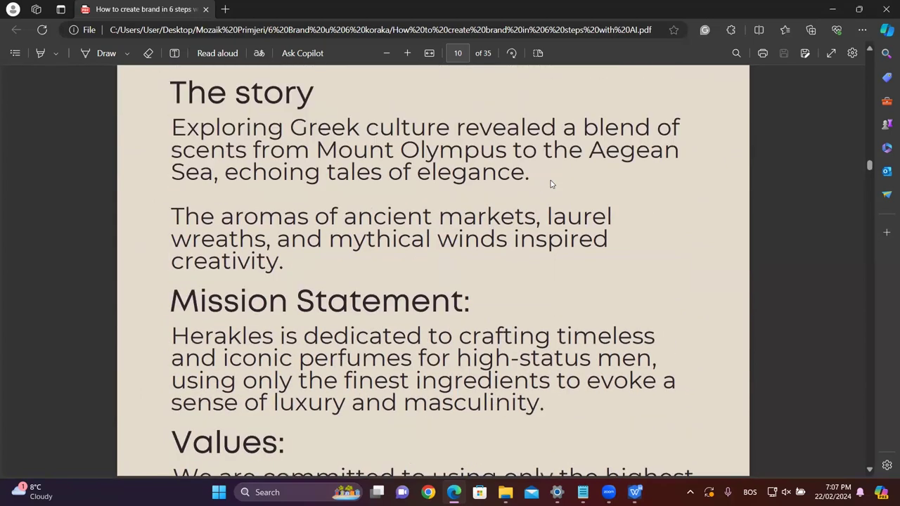
scroll(550, 184, "down", 8)
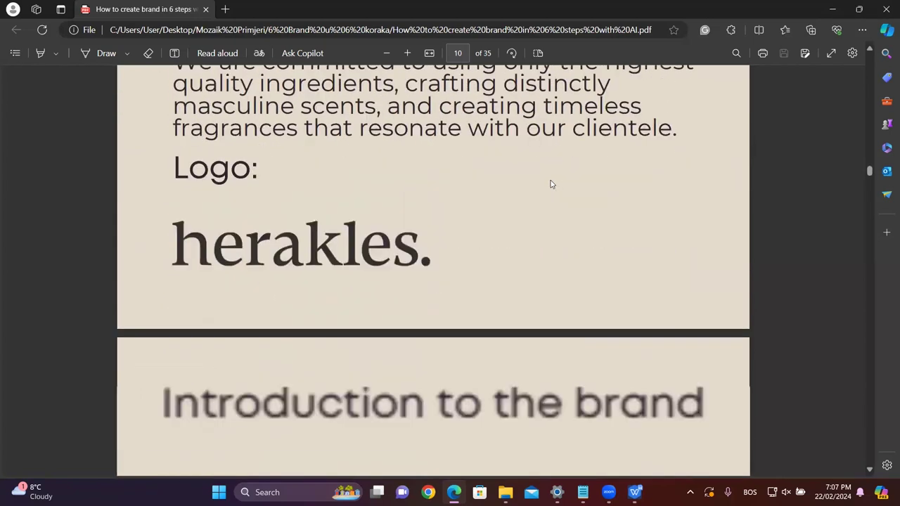
scroll(473, 251, "down", 5)
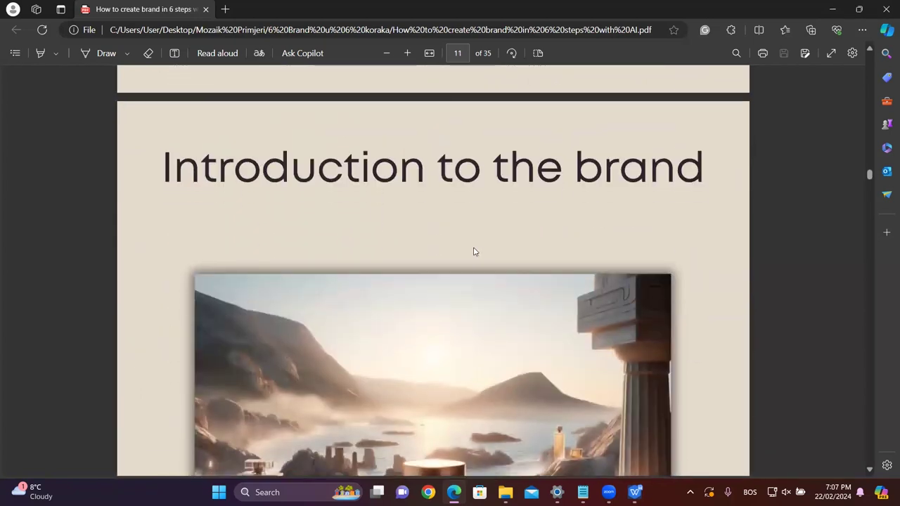
scroll(485, 252, "down", 3)
scroll(485, 251, "up", 1)
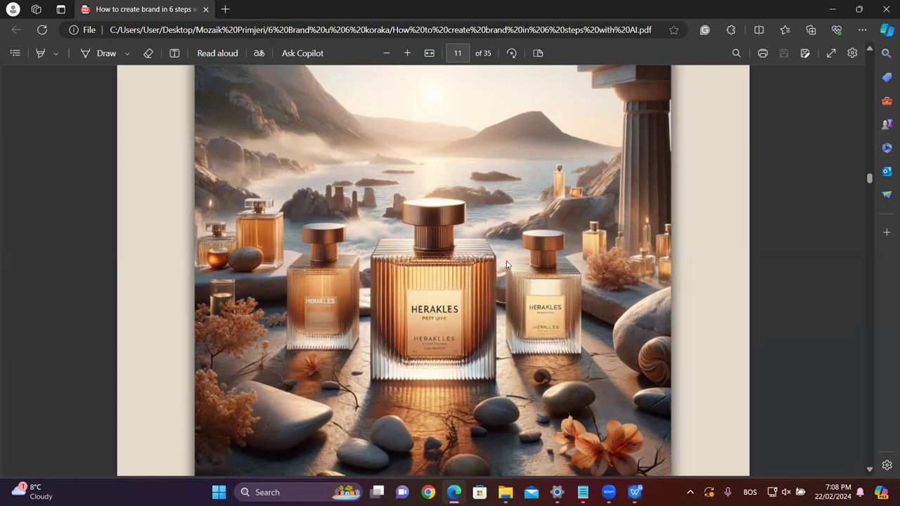
Read the "Intro to the DALLE-3" prompt on page 14 and the detailed image prompts on page 15
scroll(645, 342, "down", 15)
scroll(645, 342, "down", 15)
scroll(645, 341, "up", 2)
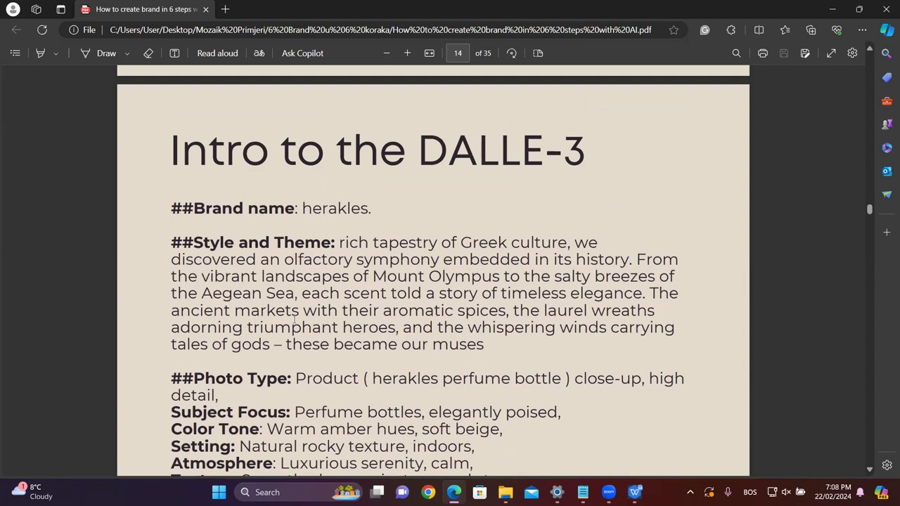
scroll(294, 320, "down", 2)
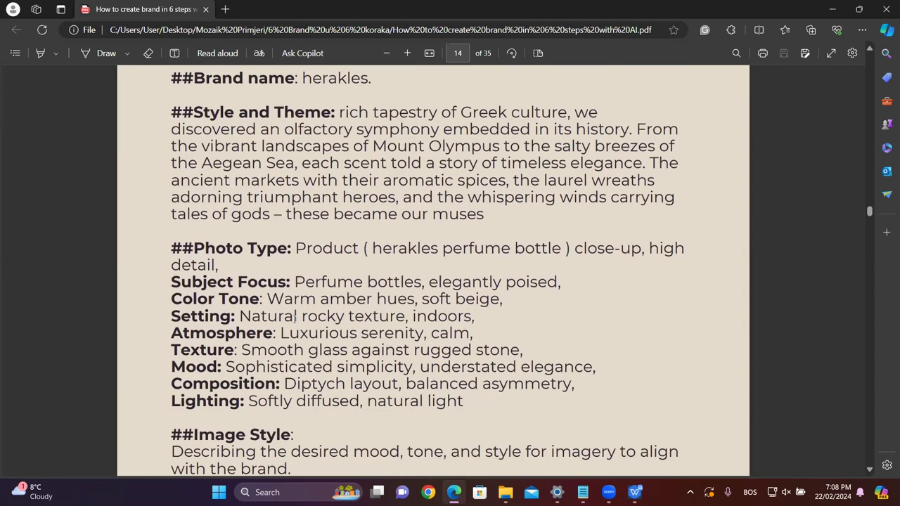
scroll(294, 316, "down", 12)
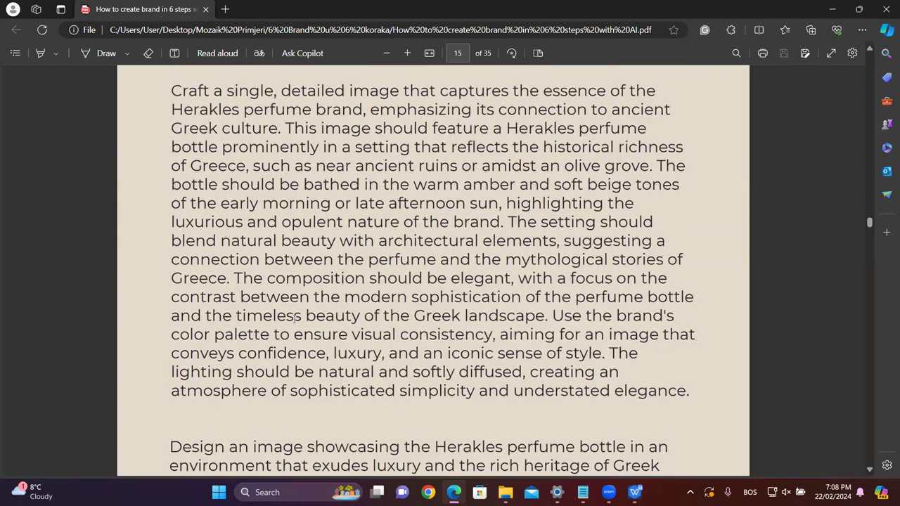
Examine the generated Herakles perfume images on pages 16 to 18, including the one with the colour palette swatches
scroll(295, 318, "down", 10)
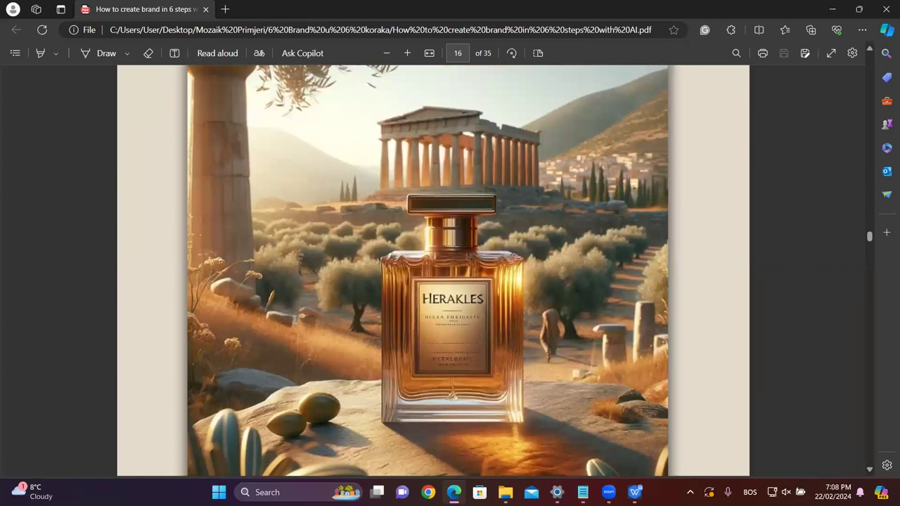
scroll(294, 320, "down", 8)
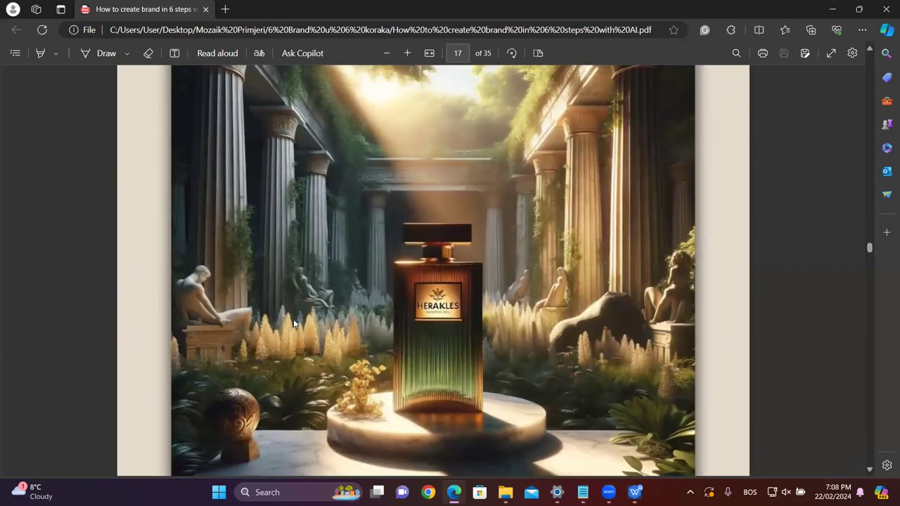
scroll(293, 319, "down", 8)
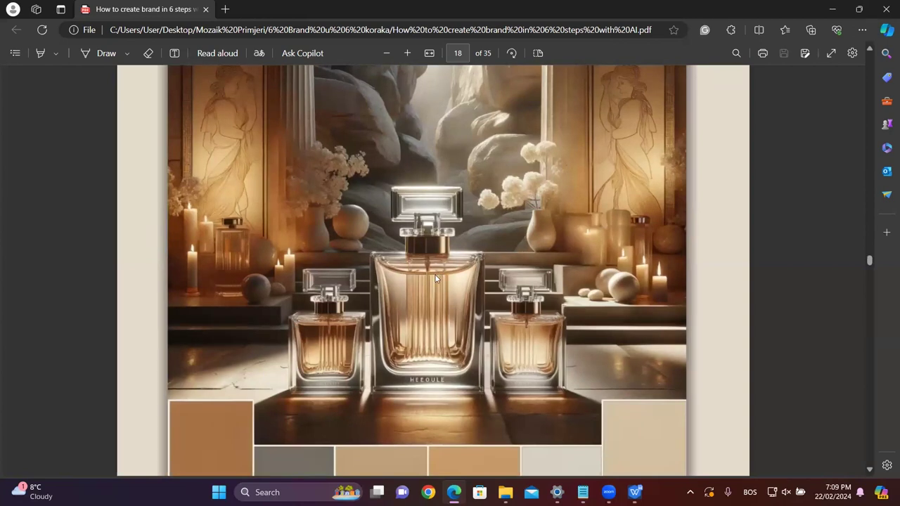
scroll(435, 275, "up", 2)
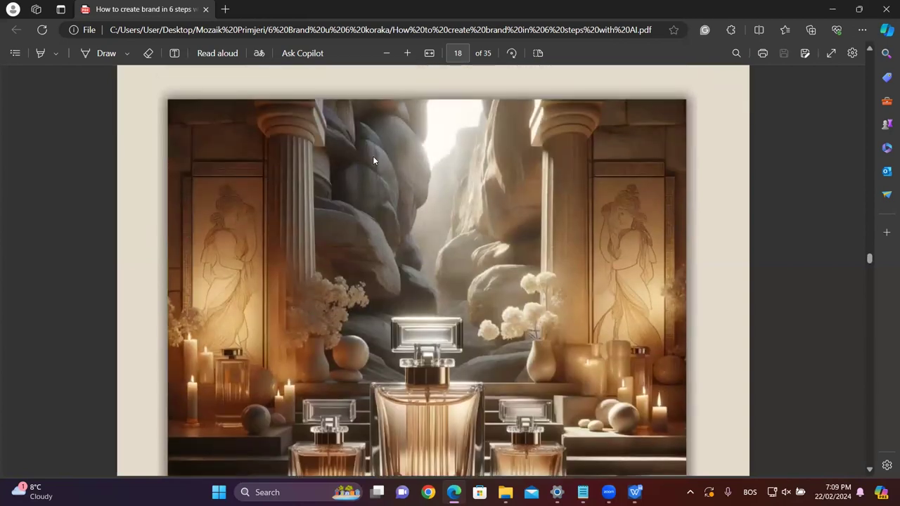
scroll(395, 159, "down", 10)
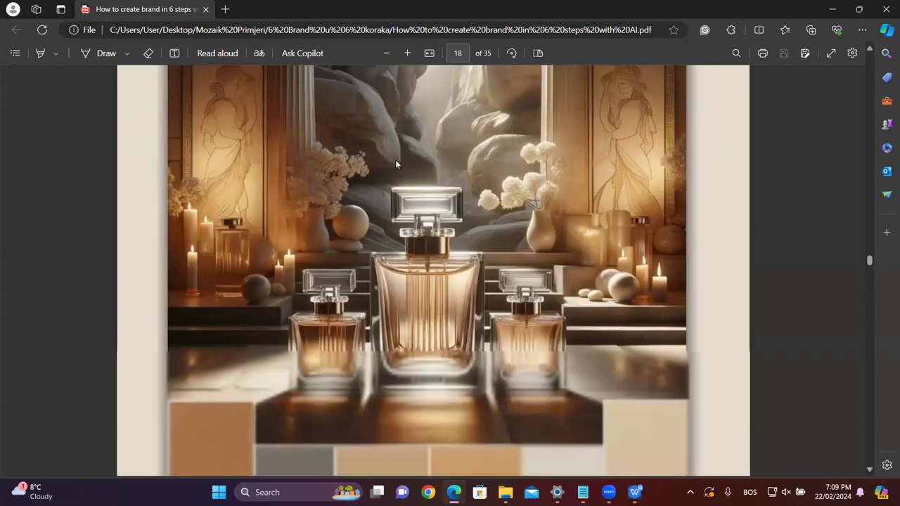
scroll(397, 161, "up", 4)
Look over the Herakles resources overview on page 19 and read the sectioned website copy prompt on page 22
scroll(397, 161, "down", 5)
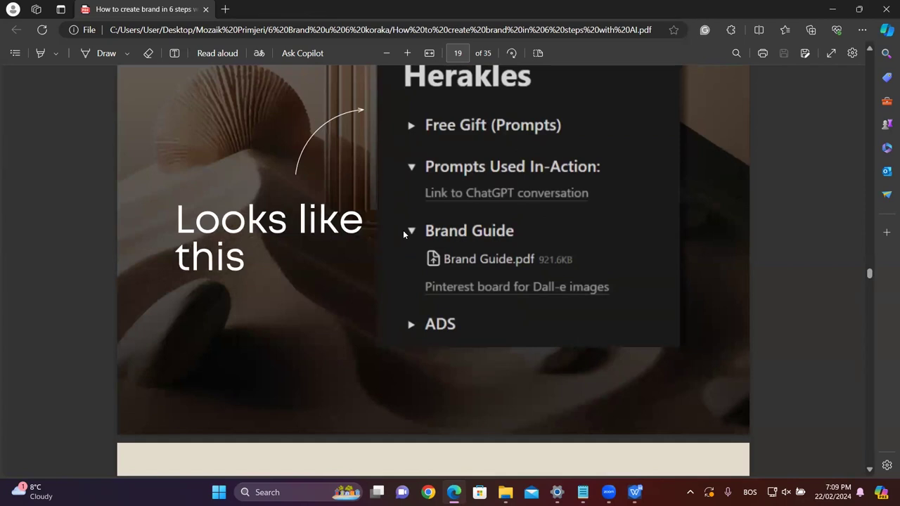
scroll(403, 229, "down", 8)
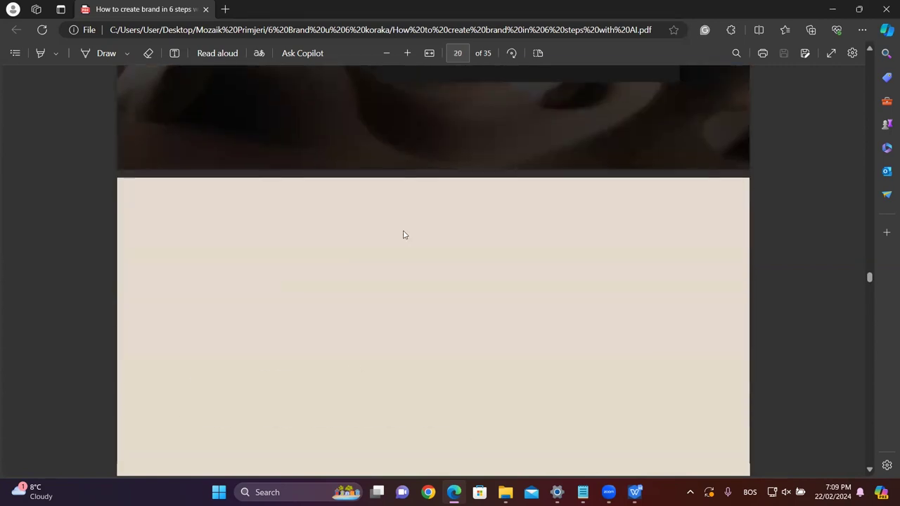
scroll(403, 234, "down", 10)
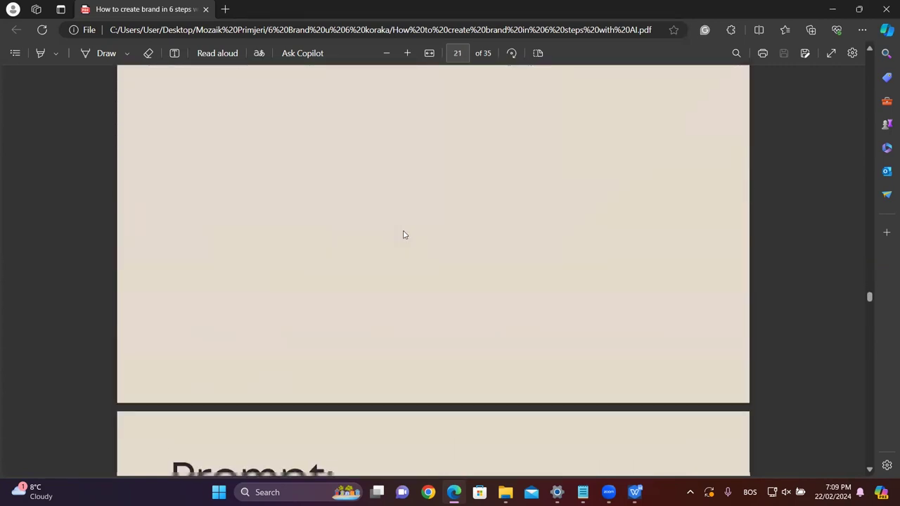
scroll(403, 234, "down", 1)
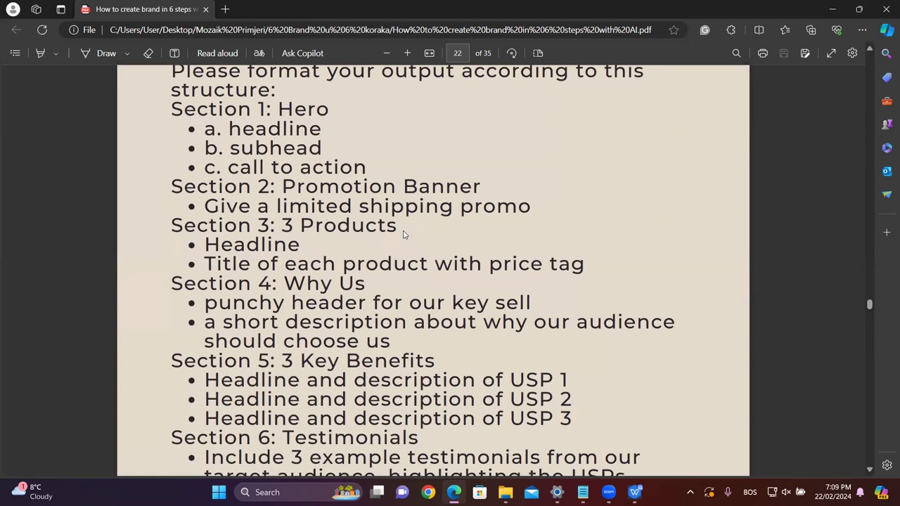
Review the website outputs on page 25, covering the "Unmatched Opulence" hero section and the perfume Collection section
scroll(404, 234, "down", 10)
scroll(404, 235, "down", 10)
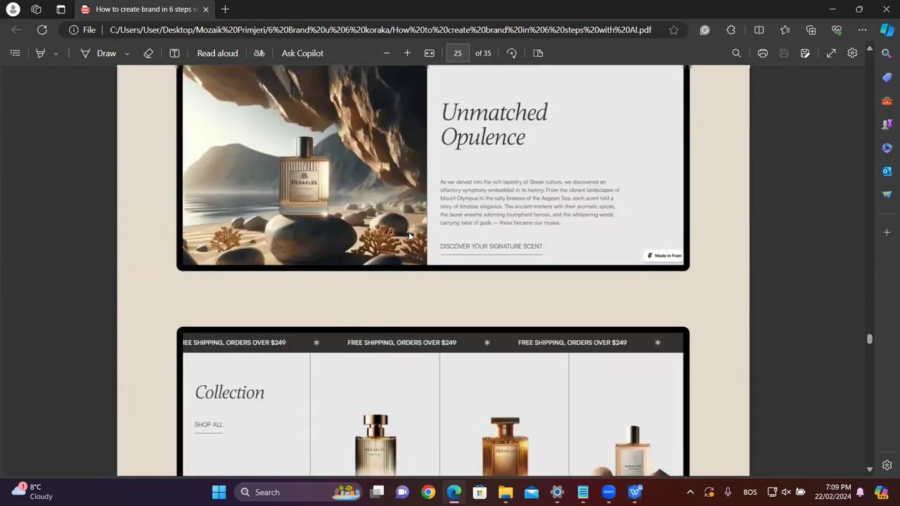
scroll(408, 236, "up", 2)
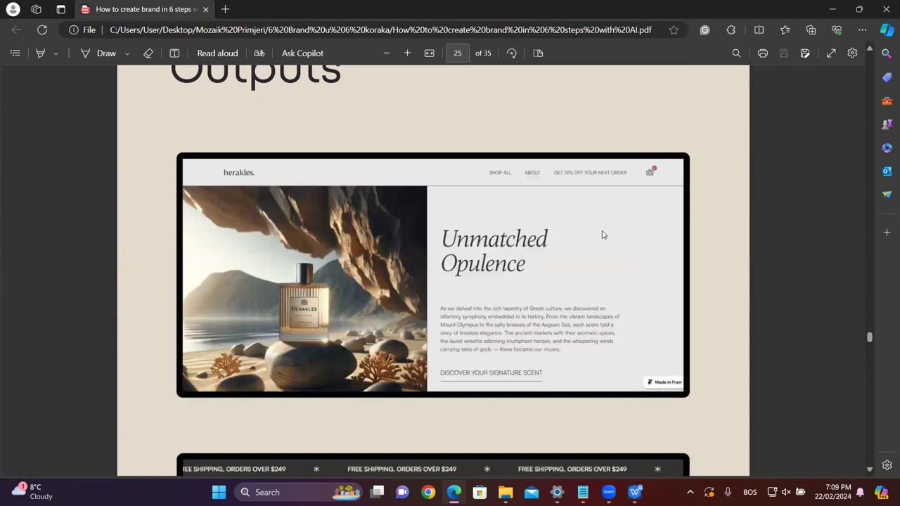
scroll(645, 232, "down", 4)
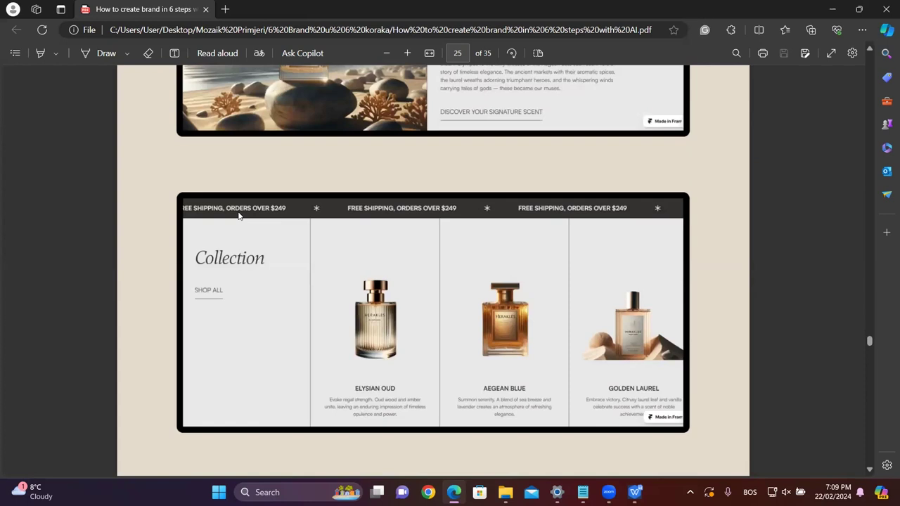
Review the website outputs on page 26, from the "Signature Scents Crafted with Precision" section through the reviews and newsletter sign-up
scroll(364, 236, "down", 10)
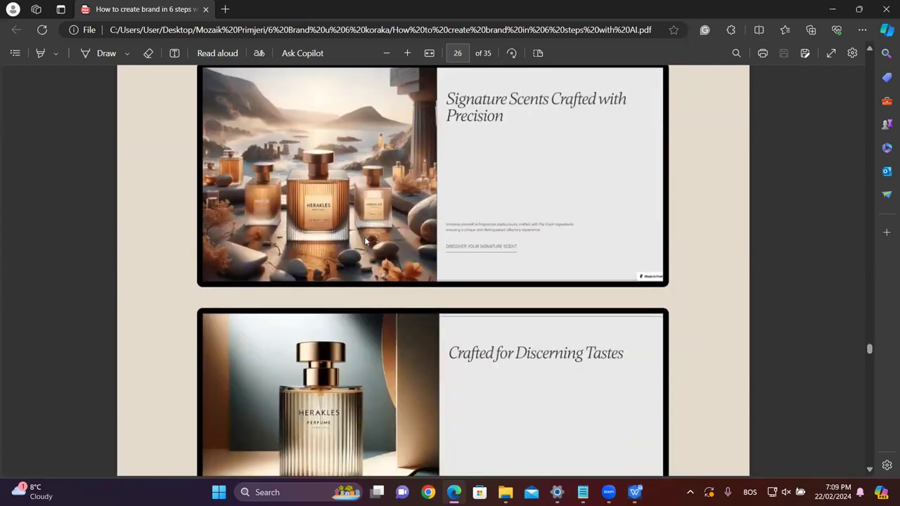
scroll(421, 197, "up", 2)
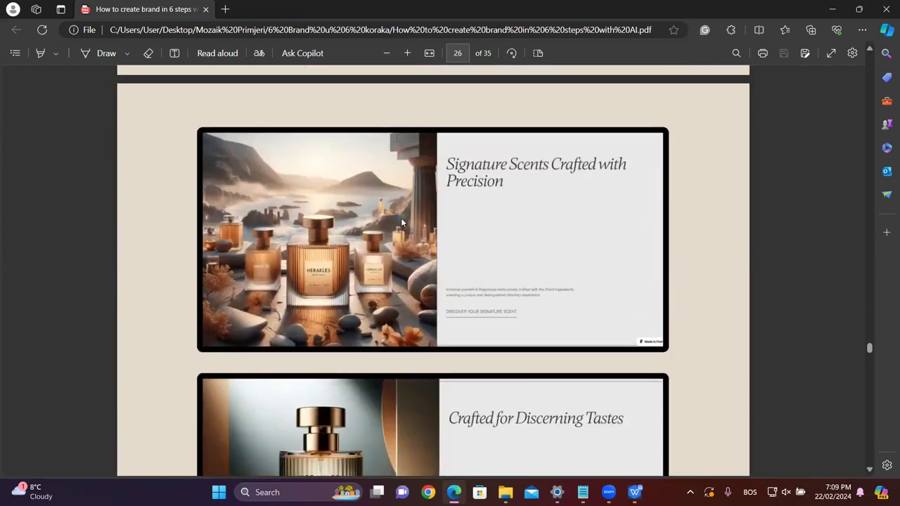
scroll(402, 219, "down", 3)
scroll(403, 221, "down", 4)
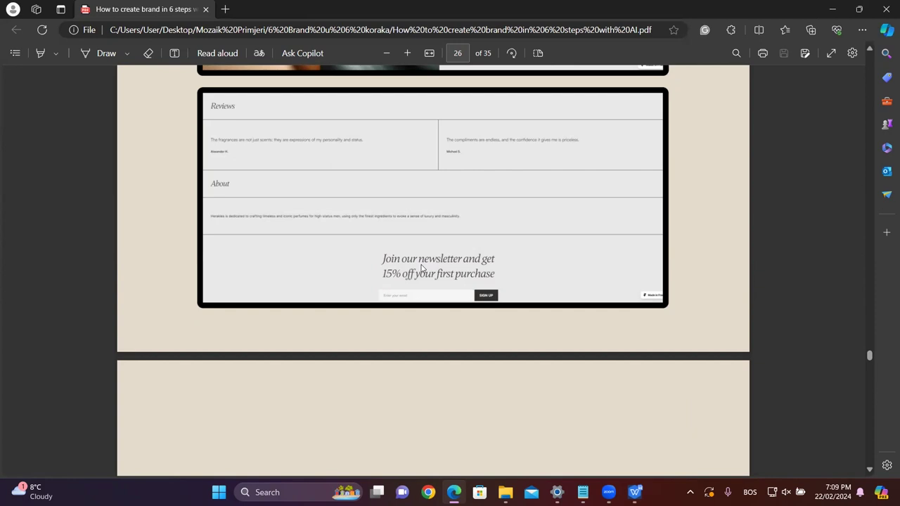
Look over the Instagram ads section on pages 27 to 30, close the PDF and return to the Mozaik Primjeri folder
scroll(422, 268, "down", 10)
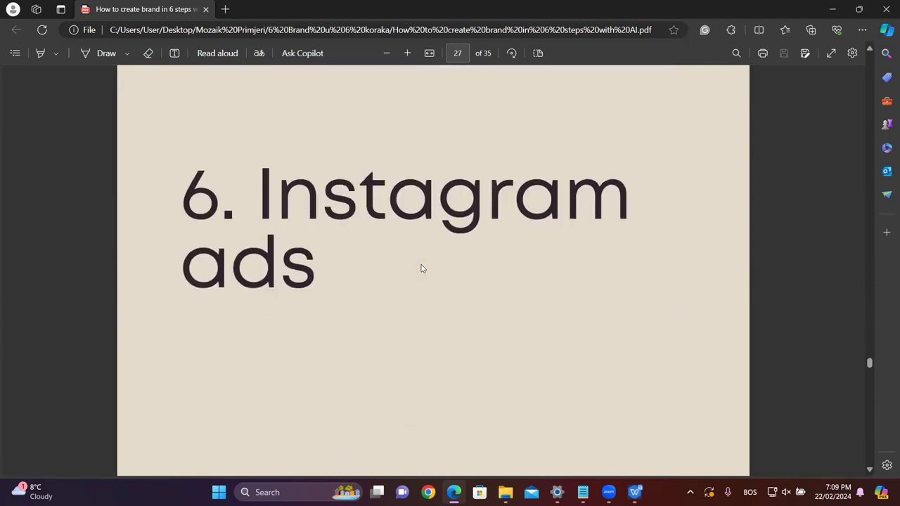
scroll(422, 267, "down", 10)
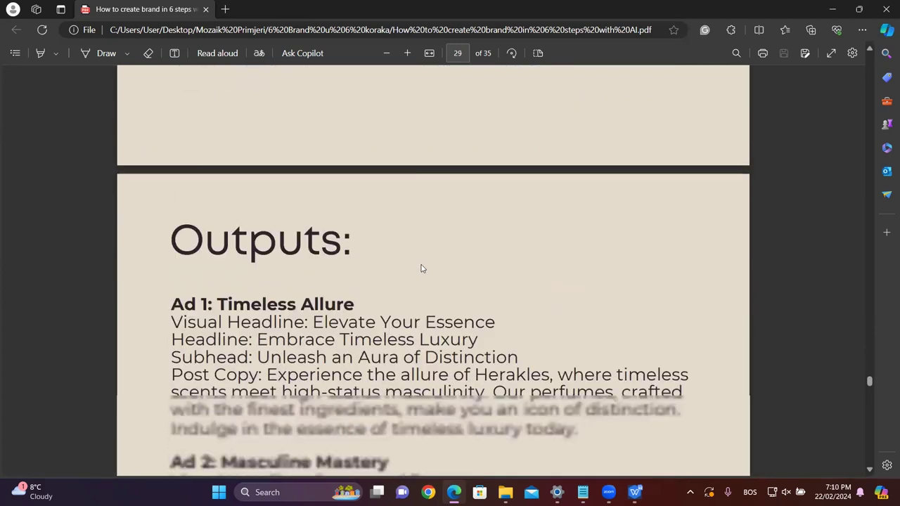
scroll(422, 268, "up", 5)
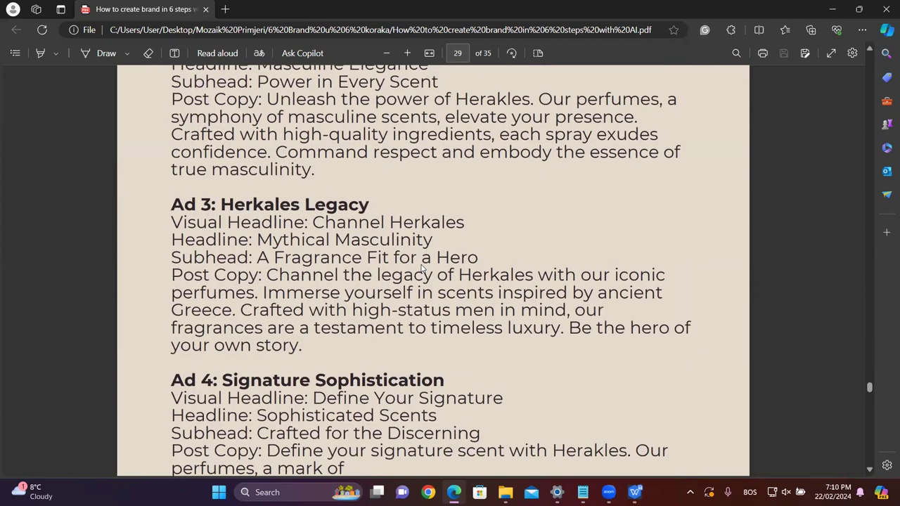
scroll(422, 268, "down", 10)
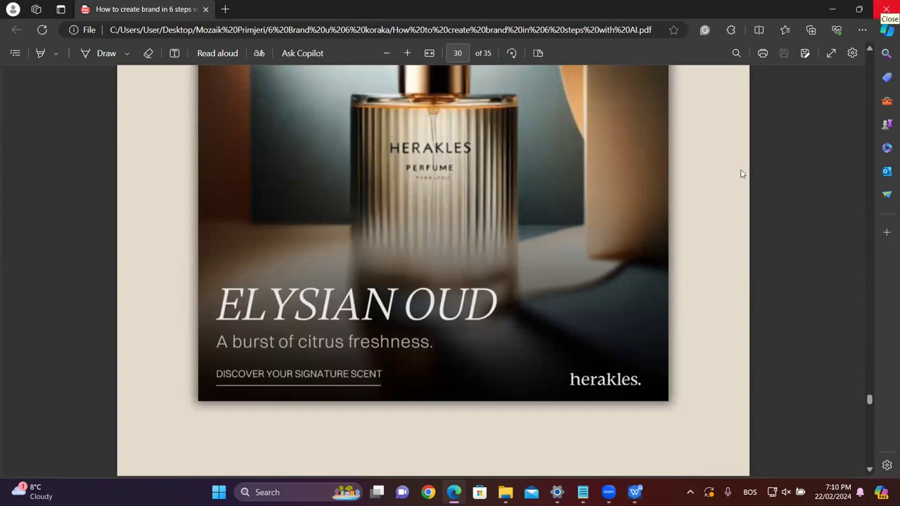
left_click(886, 5)
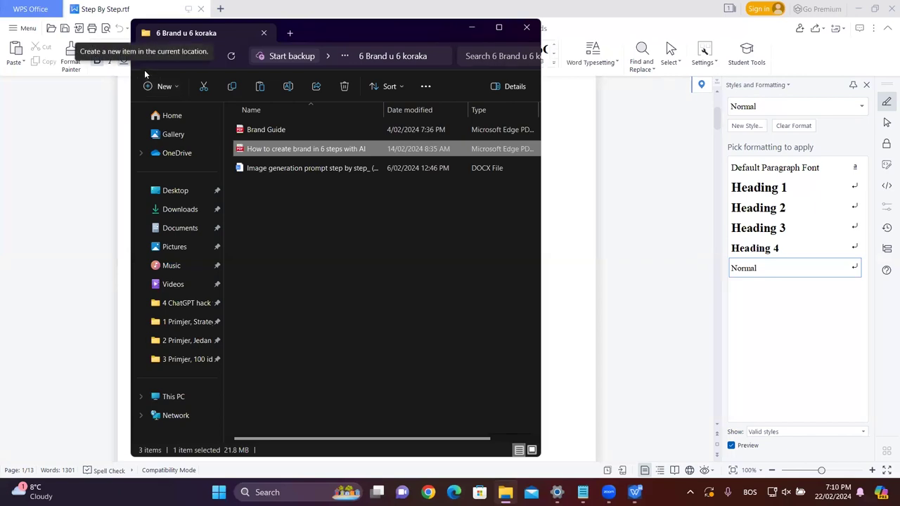
left_click(145, 56)
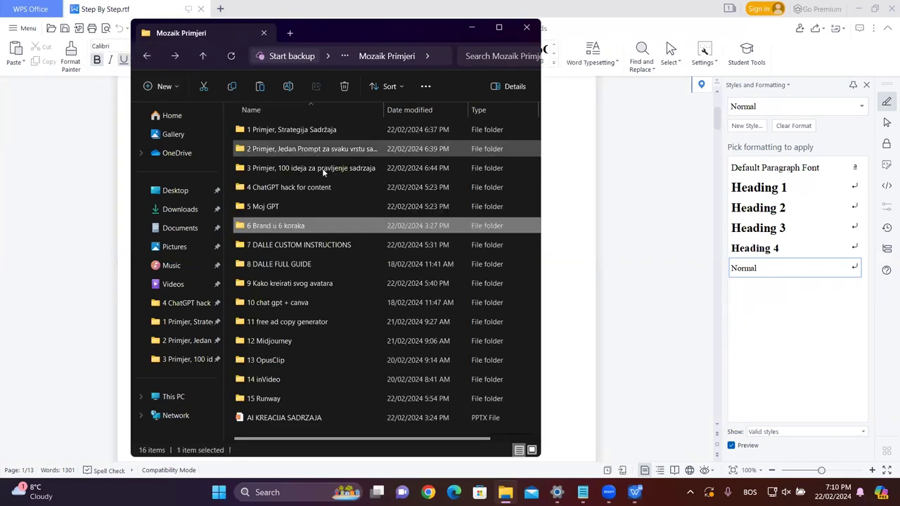
double_click(315, 244)
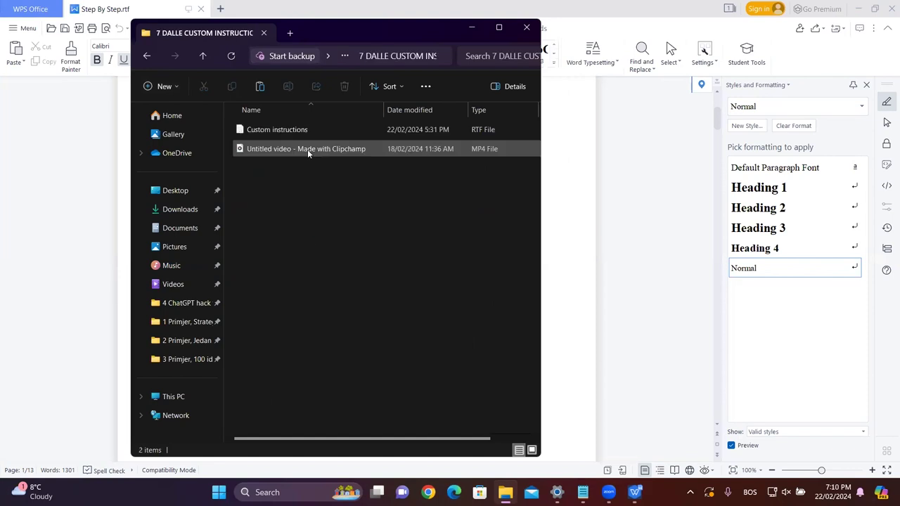
double_click(268, 148)
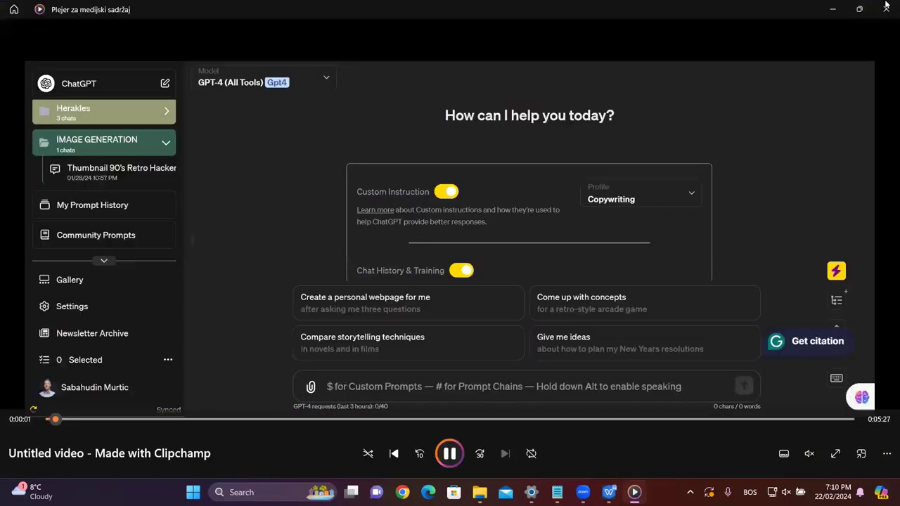
left_click(886, 7)
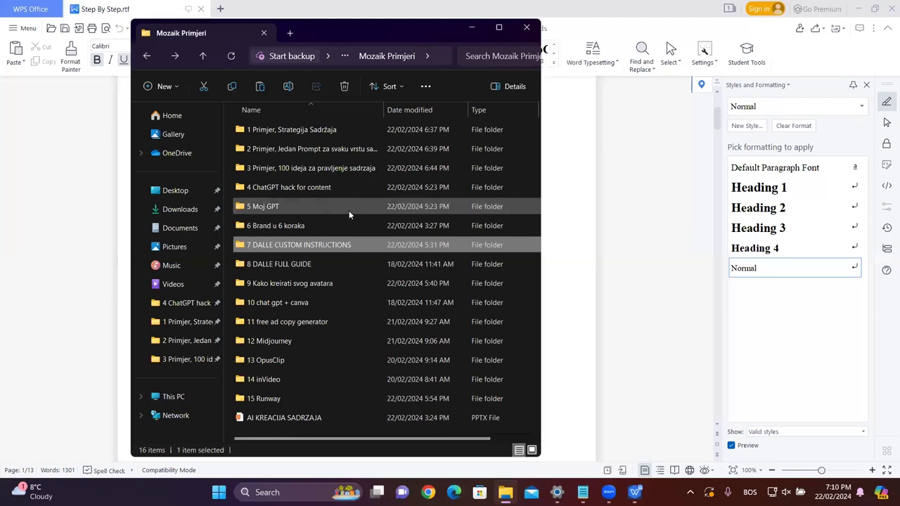
Play the Clipchamp video from the "11 free ad copy generator" folder and pause it at the filled-in Ad Copy Generator form
scroll(325, 261, "right", 2)
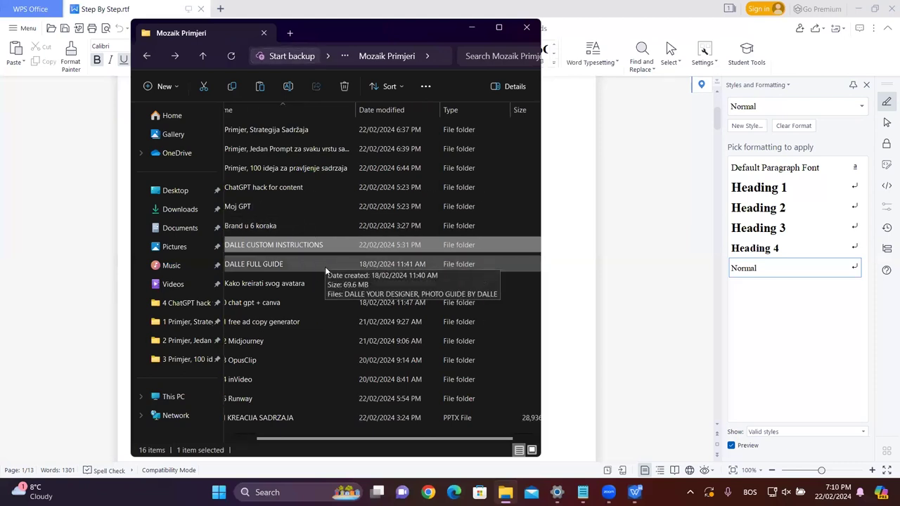
scroll(325, 267, "left", 2)
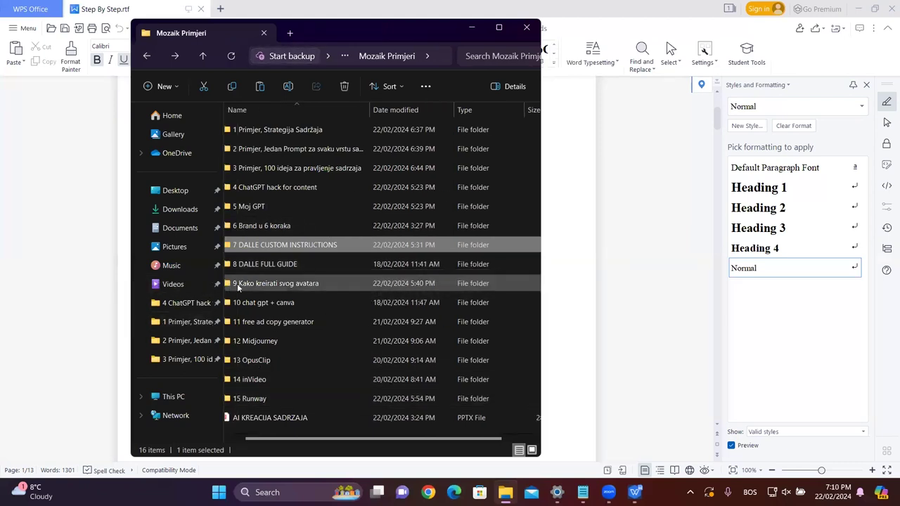
double_click(279, 323)
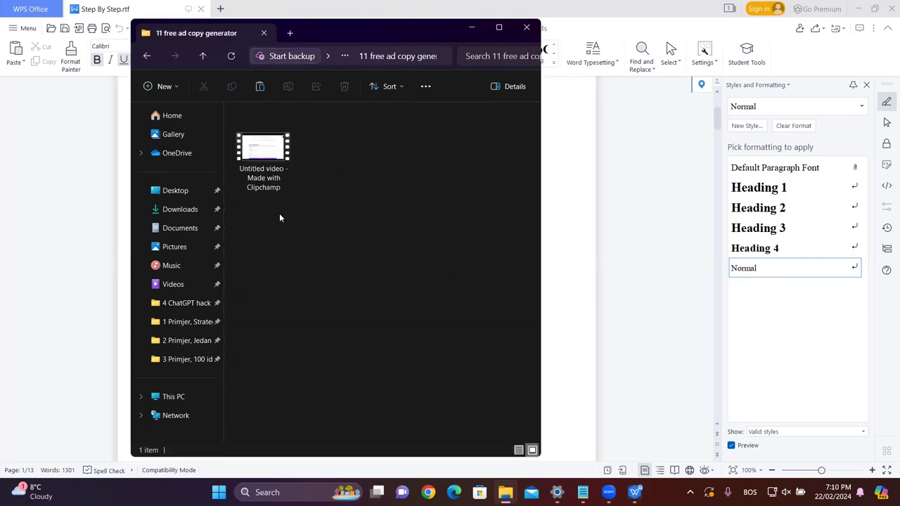
left_click(267, 166)
double_click(268, 165)
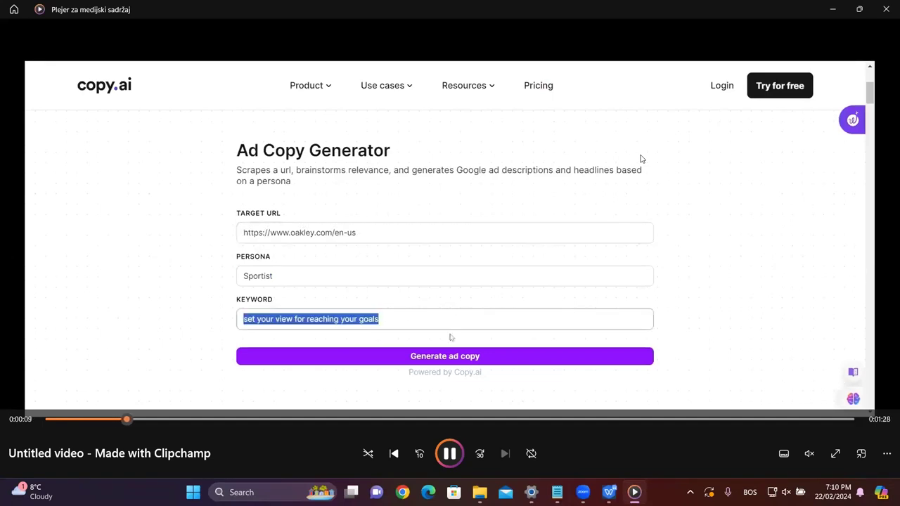
key("space")
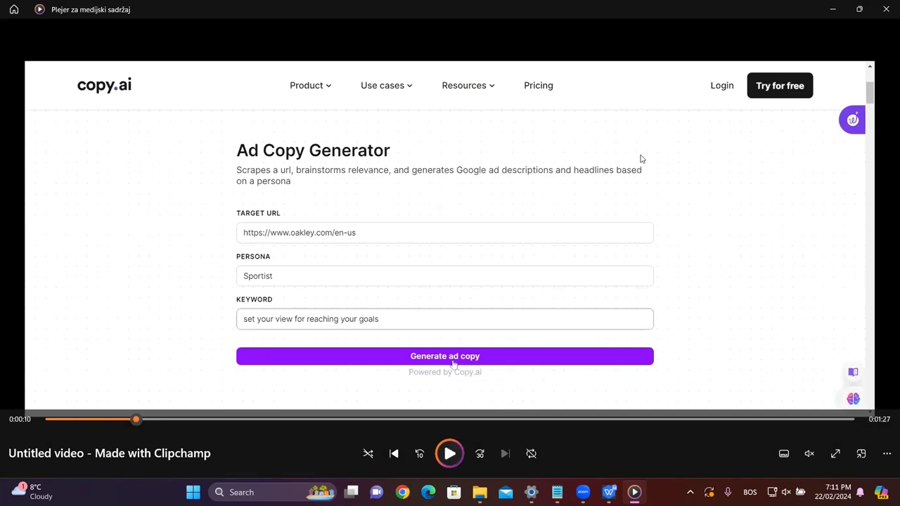
Resume the video, skip ahead through the generated Oakley ad headlines to Ad Headline 15, and close the player
left_click(453, 364)
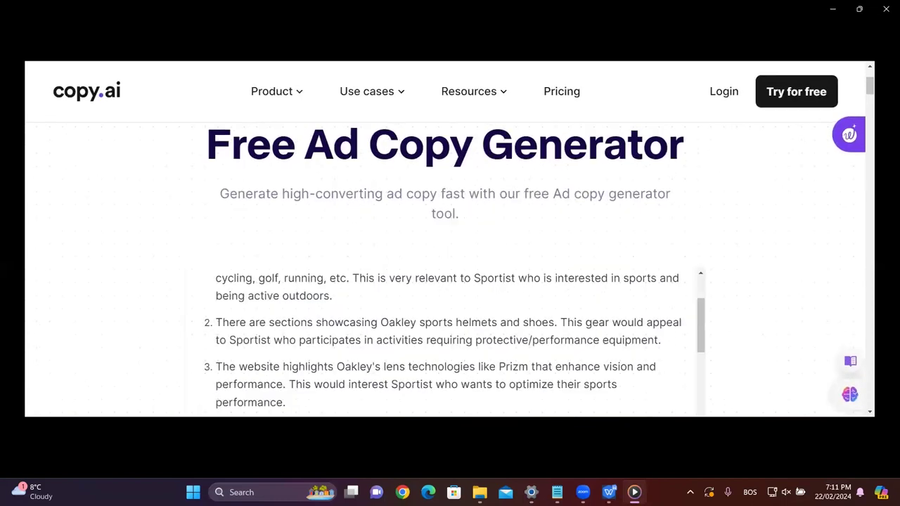
mouse_move(488, 420)
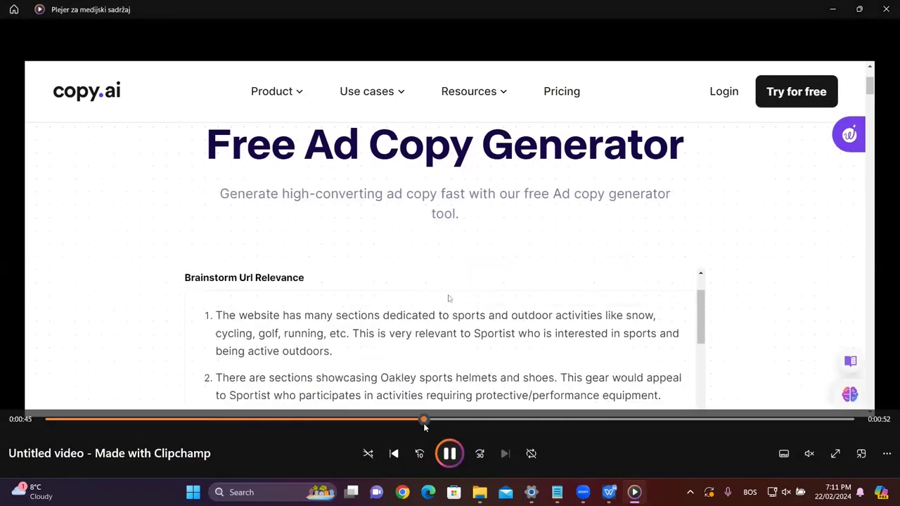
left_click(488, 419)
left_click(565, 417)
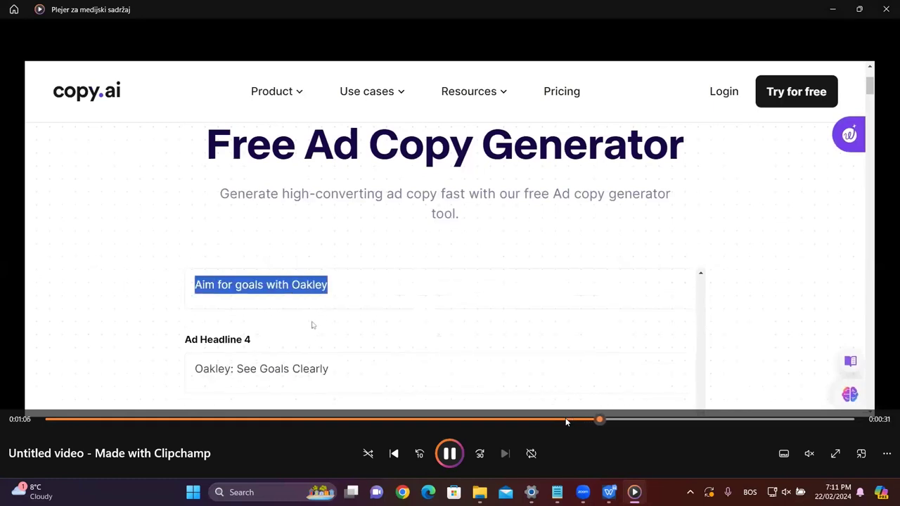
left_click(662, 419)
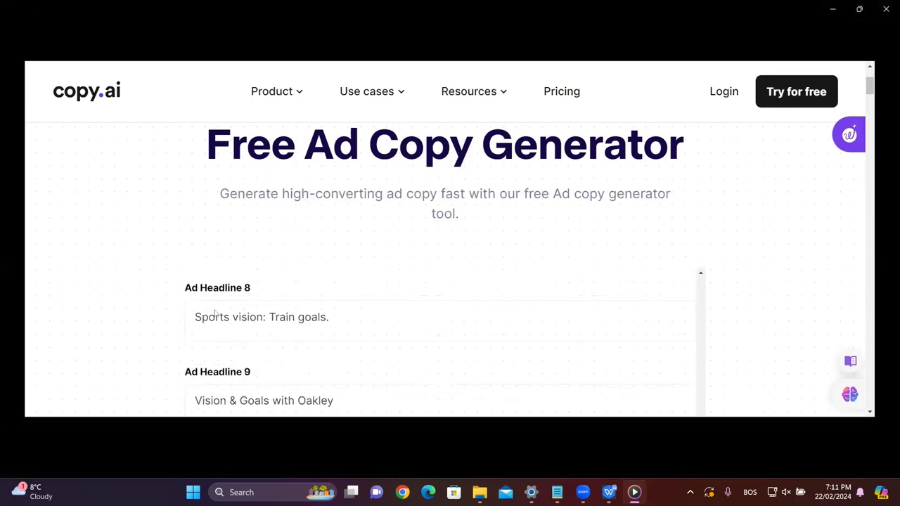
mouse_move(559, 425)
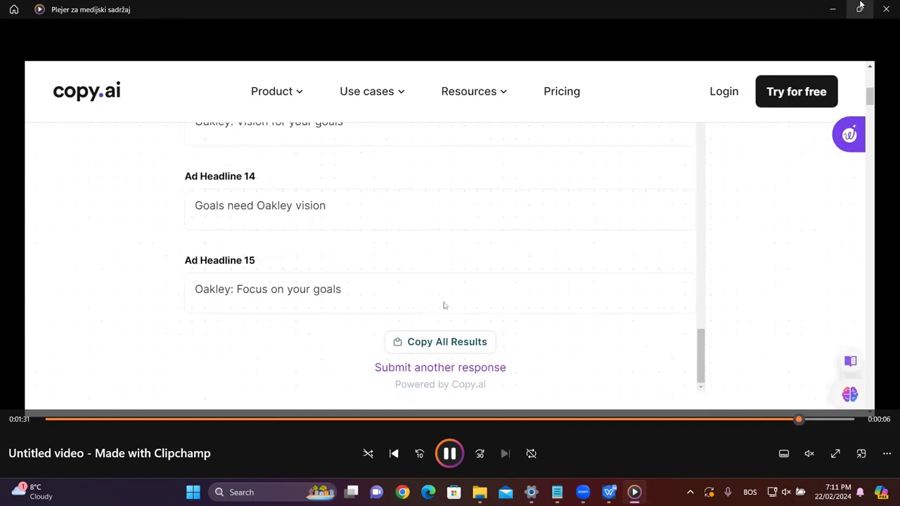
left_click(885, 9)
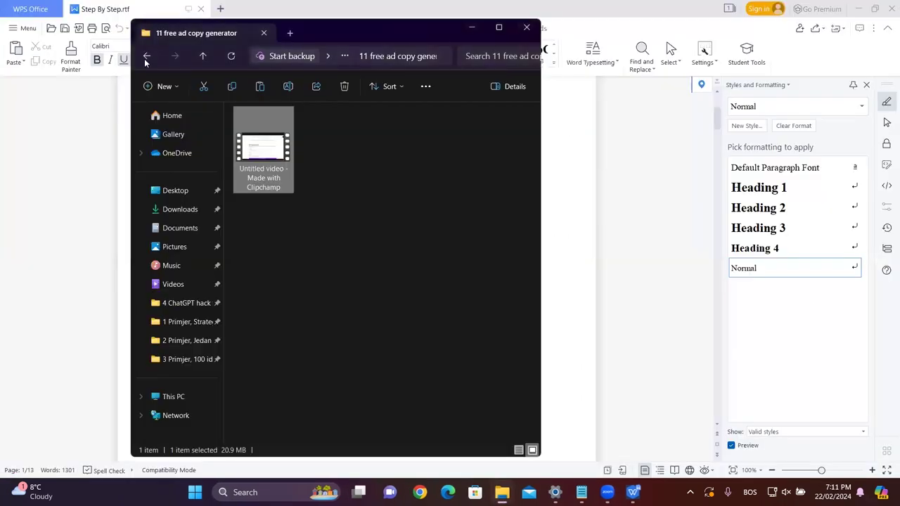
Open the Clipchamp video from the "9 Kako kreirati svog avatara" folder
left_click(146, 56)
double_click(315, 283)
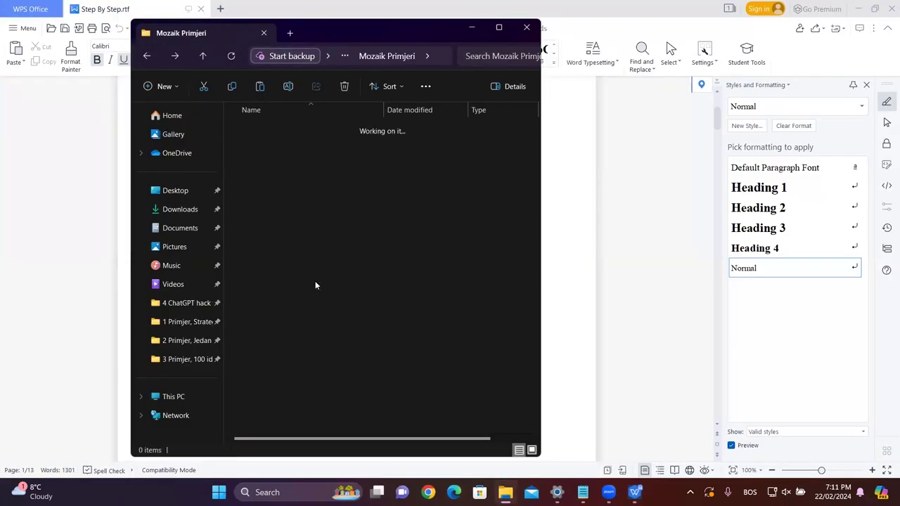
left_click(291, 149)
double_click(291, 149)
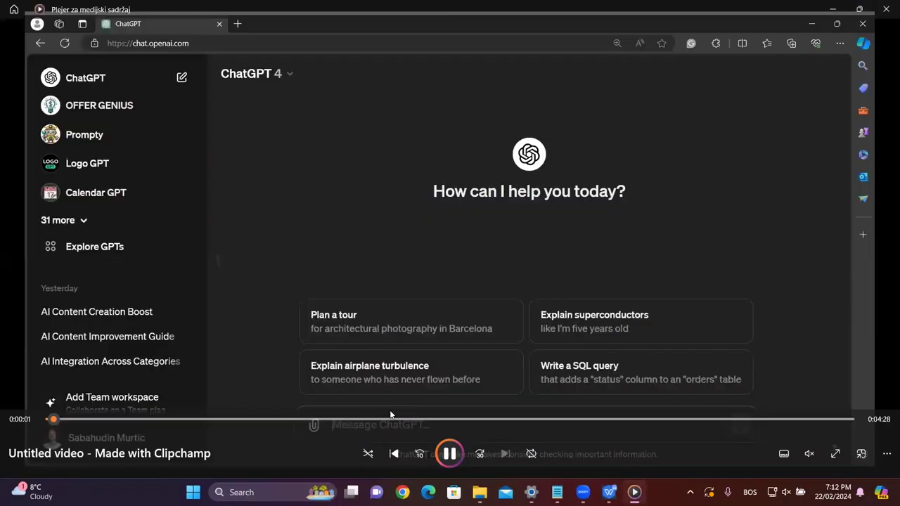
Find the part of the avatar video with the character description and image style options, and pause it at 0:01:02
left_click(364, 419)
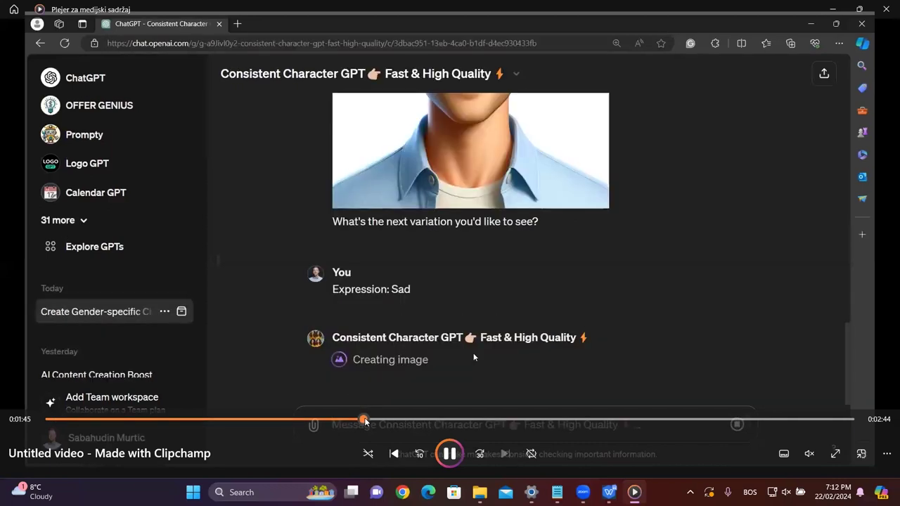
left_click(318, 420)
left_click_drag(278, 417, 237, 416)
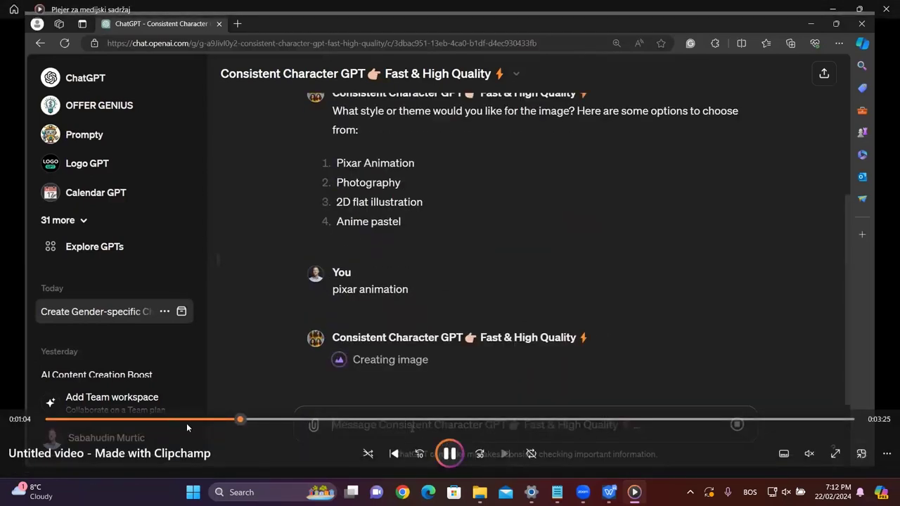
left_click(232, 416)
left_click(449, 453)
left_click(226, 416)
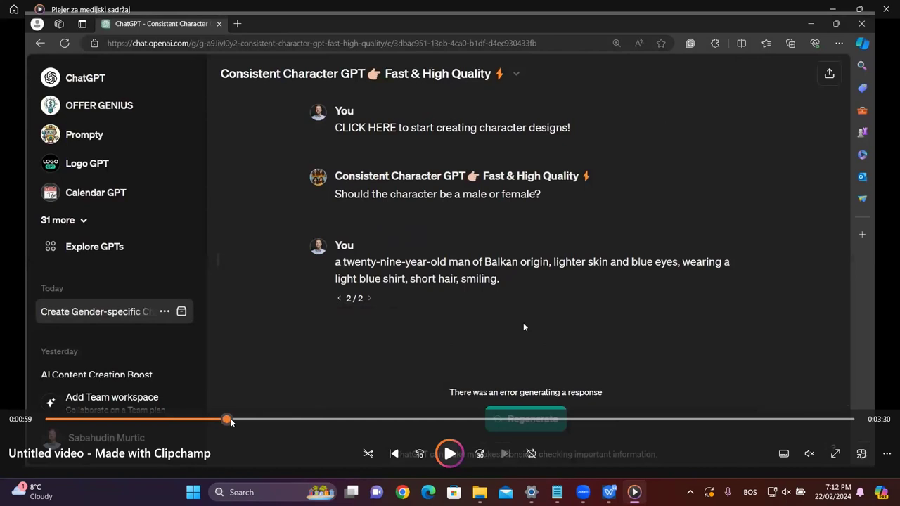
left_click(234, 419)
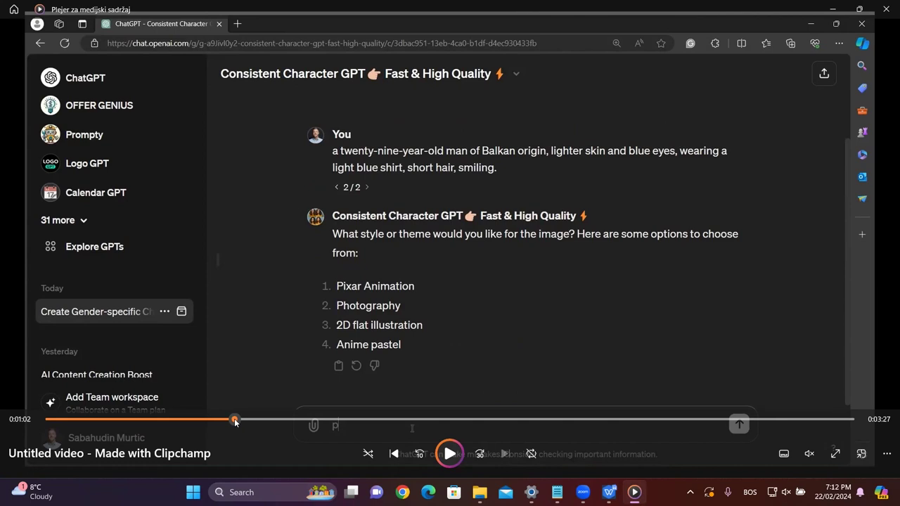
Skip forward through the generated Pixar-style avatar variations and pause the video at the short-haired version, at 0:03:19
left_click(433, 419)
left_click(534, 419)
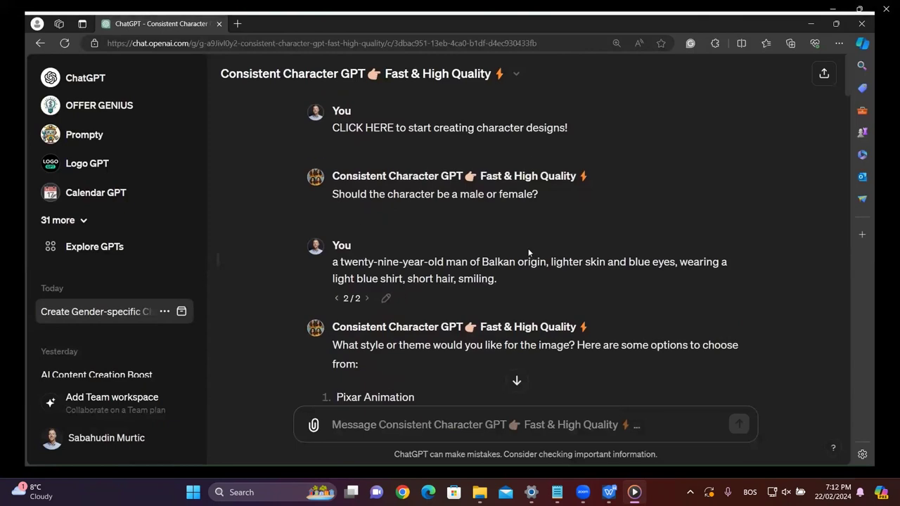
scroll(529, 252, "down", 20)
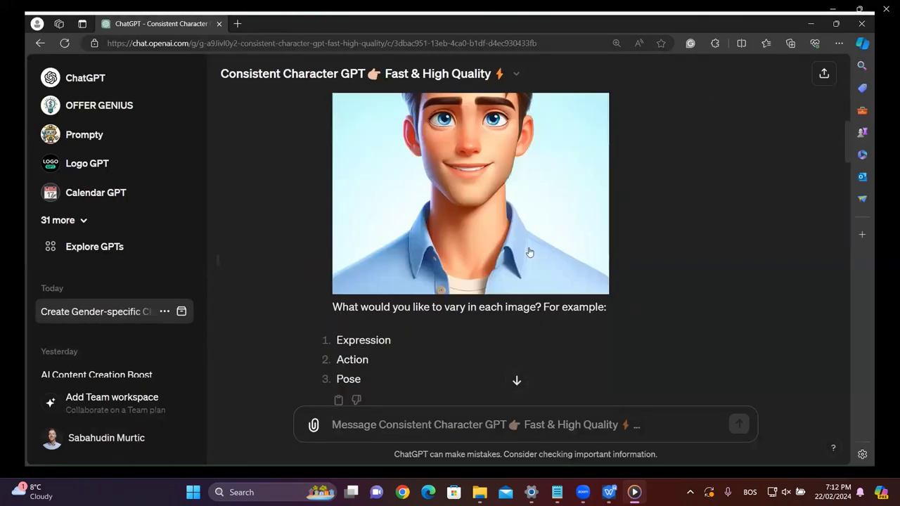
scroll(534, 253, "up", 2)
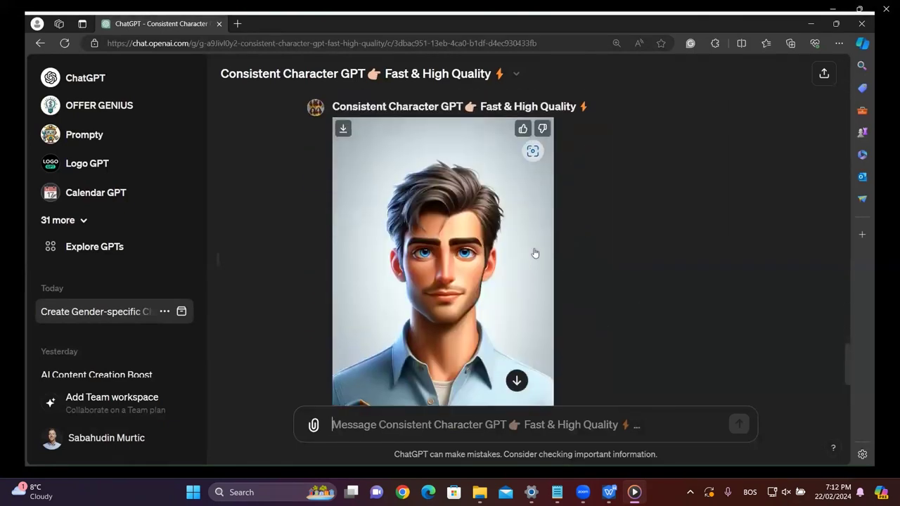
scroll(534, 253, "down", 3)
scroll(524, 294, "up", 3)
scroll(524, 294, "up", 1)
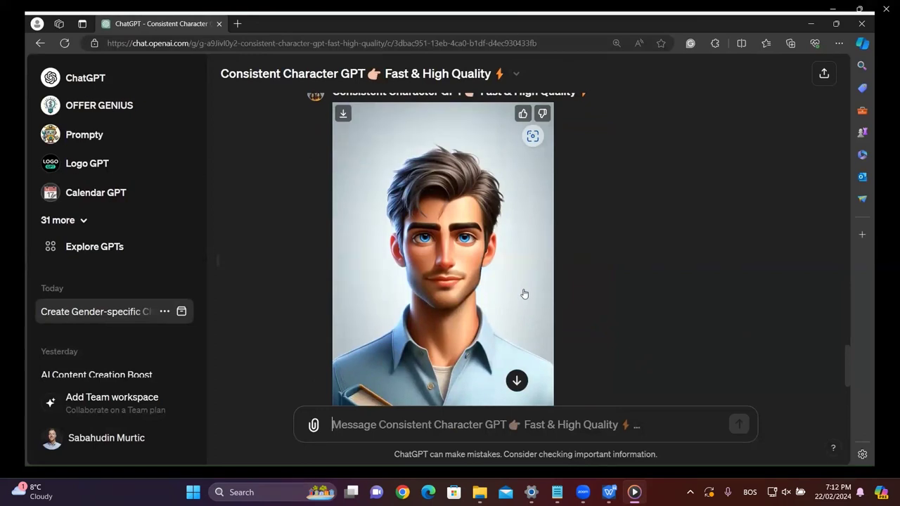
scroll(524, 294, "down", 3)
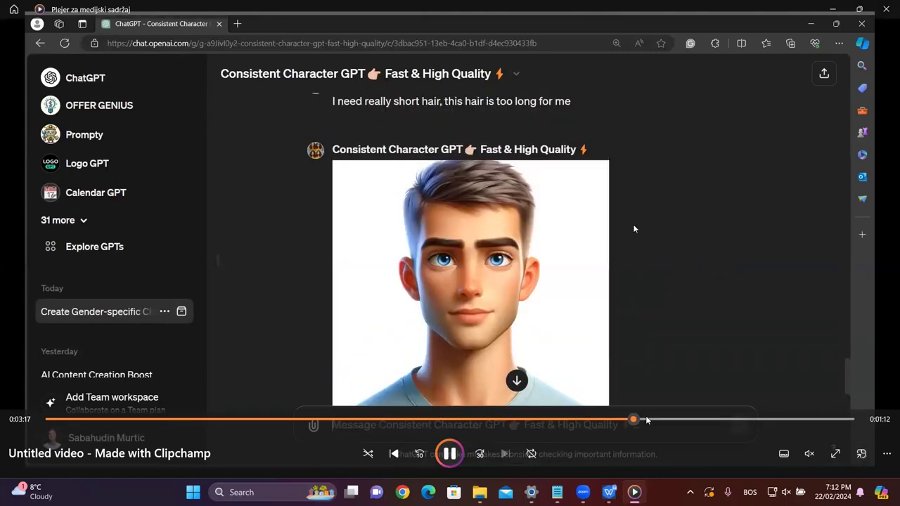
left_click(453, 450)
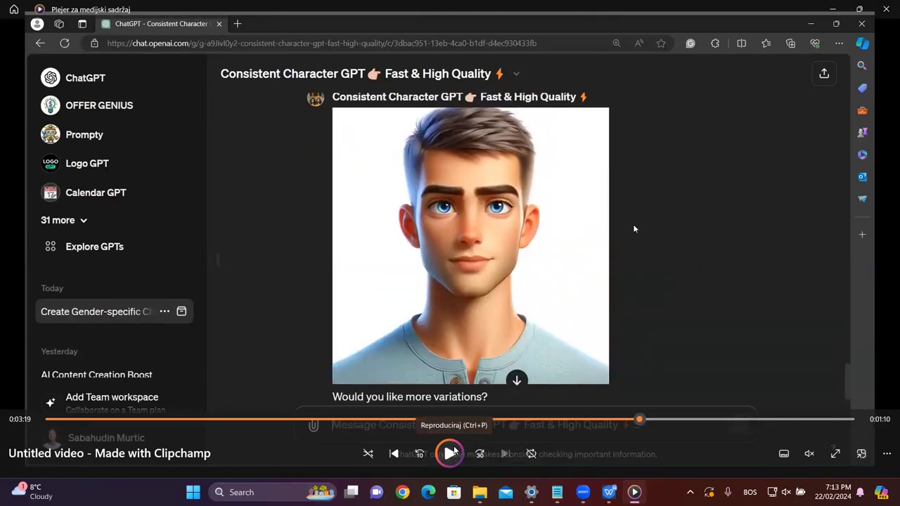
Skip ahead to the request for the sitting, thinking avatar variation at 0:03:43 and close the player
left_click(714, 419)
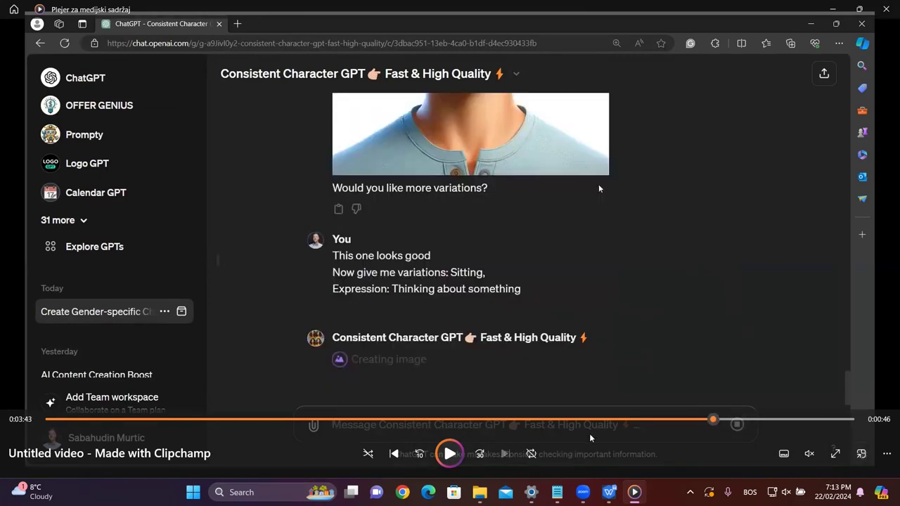
left_click(886, 6)
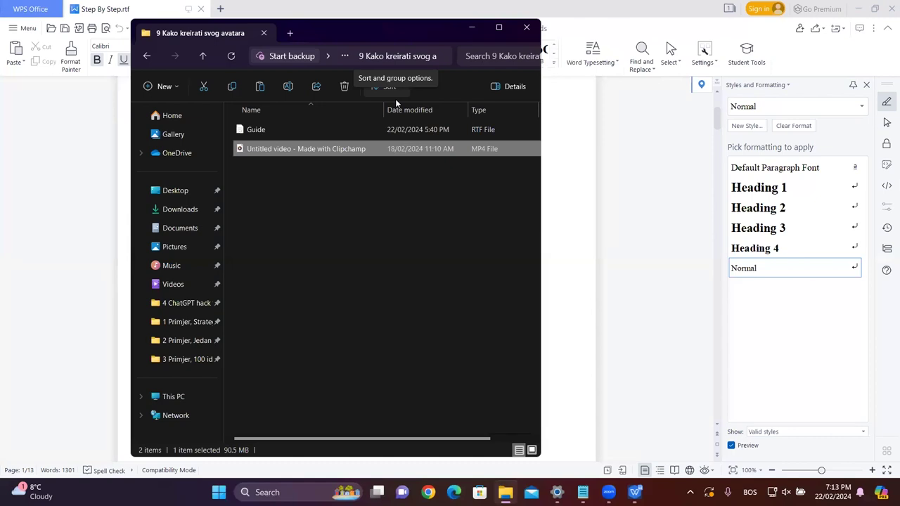
Open the Clipchamp video from the "13 OpusClip" folder and skip ahead to the clip submission part at 0:00:33
left_click(147, 57)
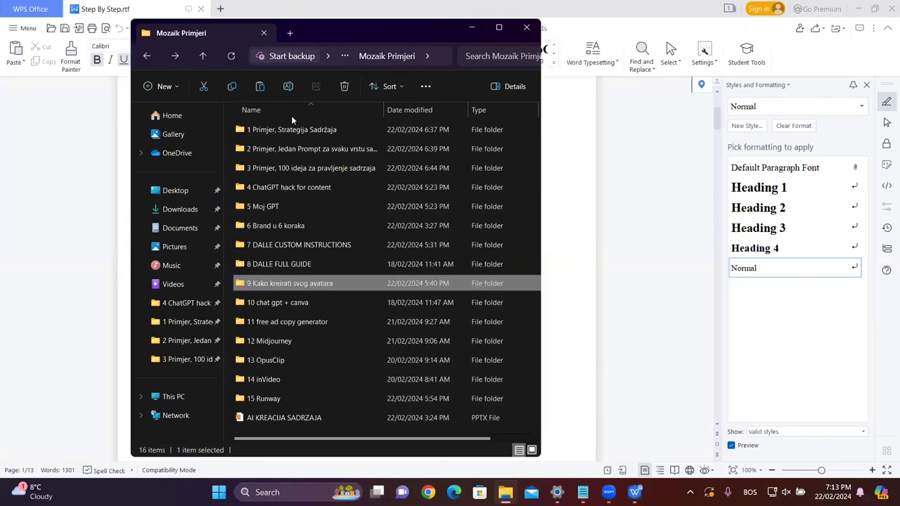
scroll(335, 211, "right", 1)
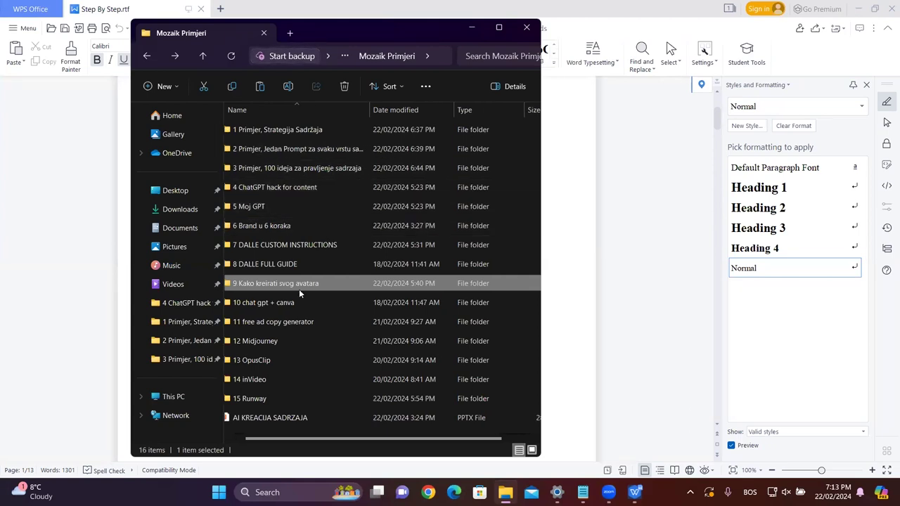
double_click(297, 360)
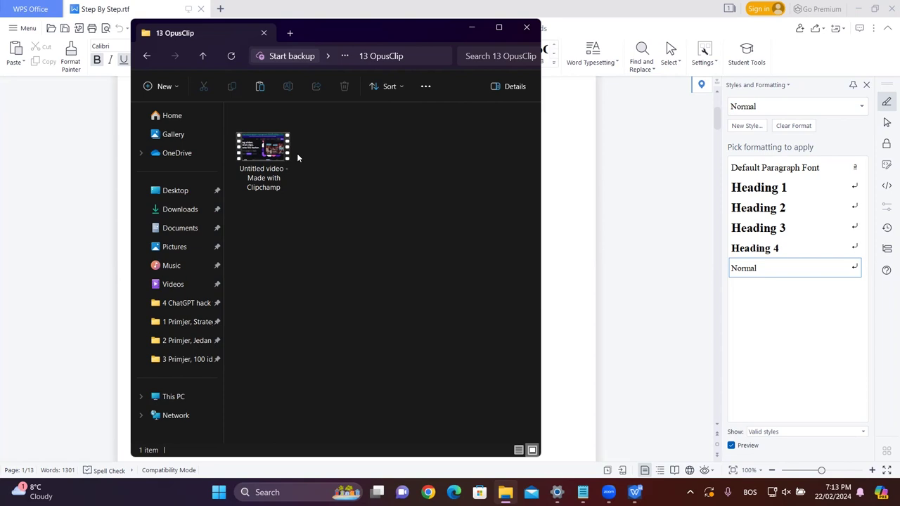
double_click(294, 153)
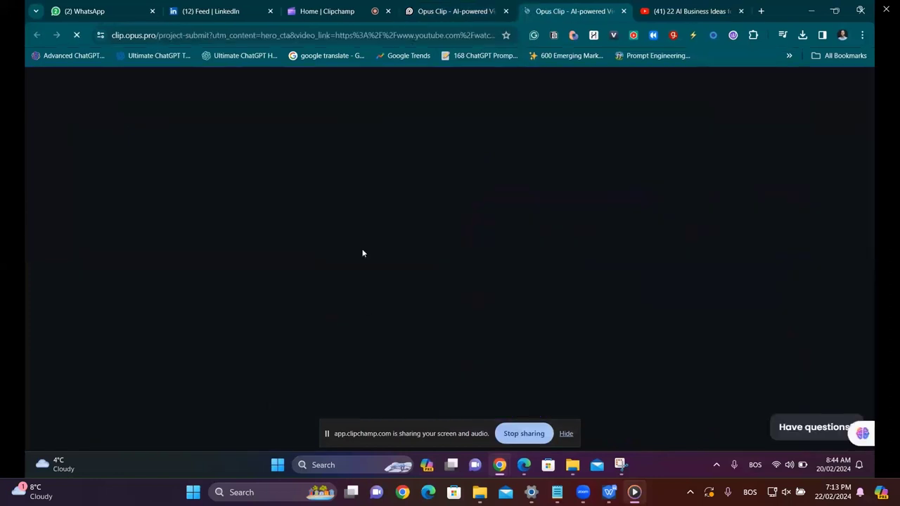
left_click(146, 419)
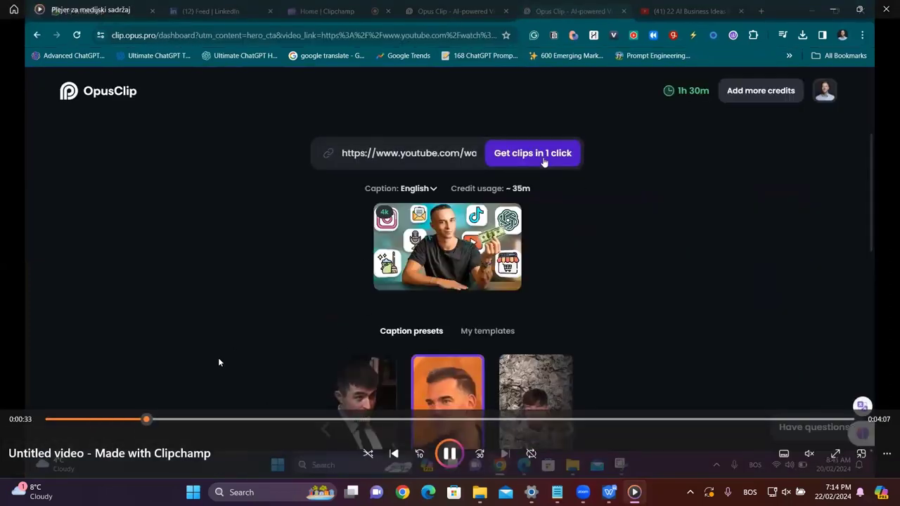
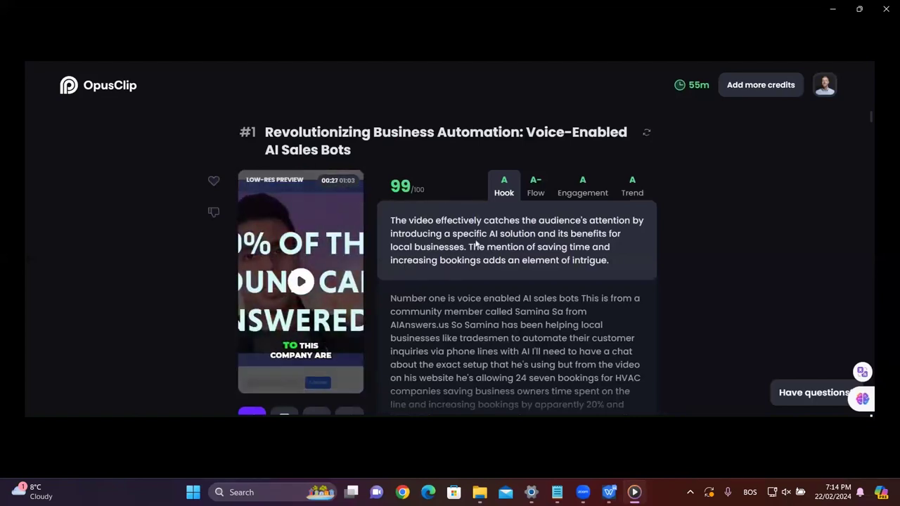
Examine the ranked OpusClip results with their scores, playing the previews of the e-commerce recommendation and tradesmen invoice clips
scroll(476, 243, "down", 6)
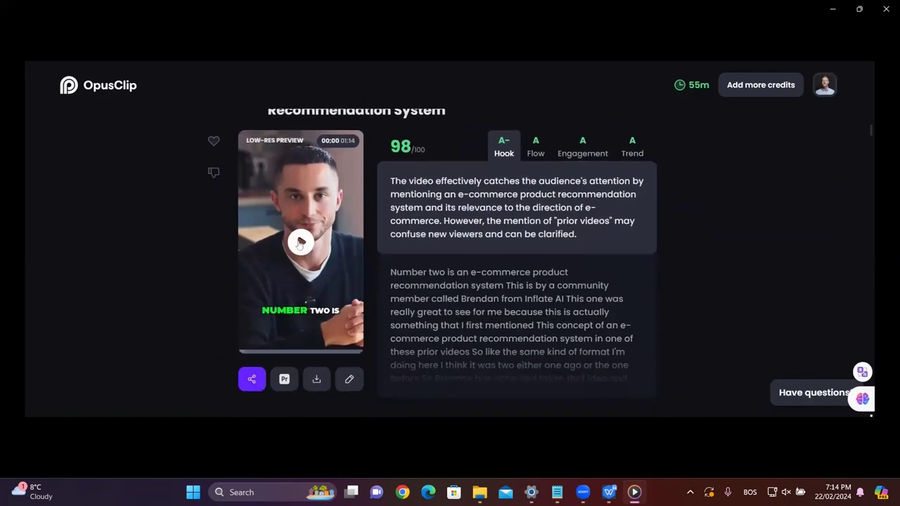
left_click(302, 244)
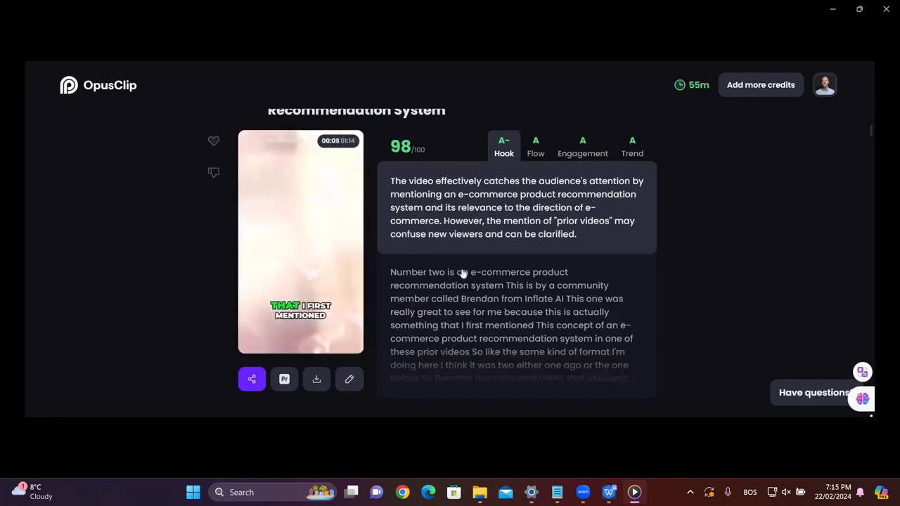
left_click(338, 249)
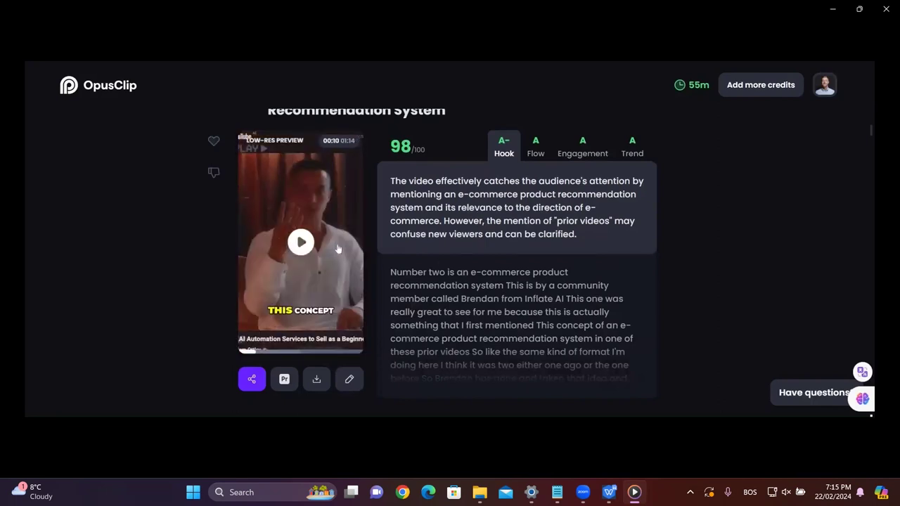
left_click(338, 249)
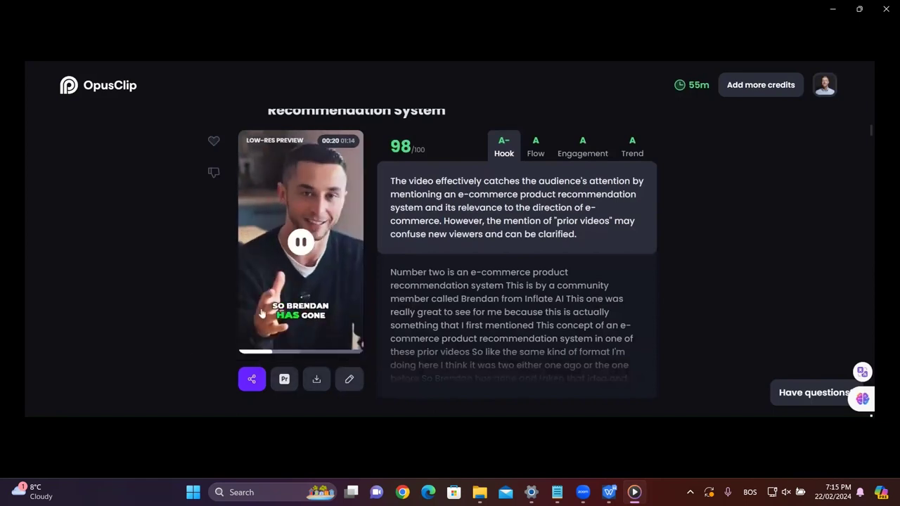
left_click(352, 218)
scroll(380, 209, "down", 5)
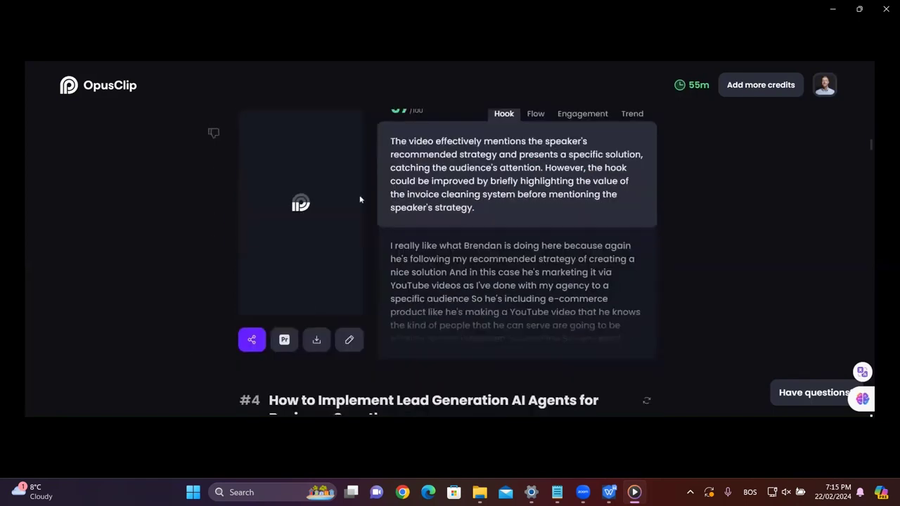
scroll(345, 197, "up", 2)
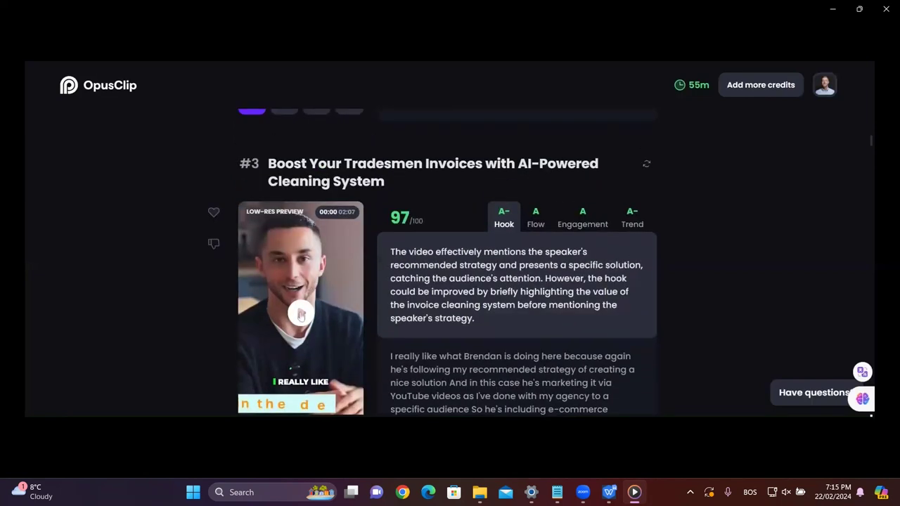
scroll(356, 206, "down", 1)
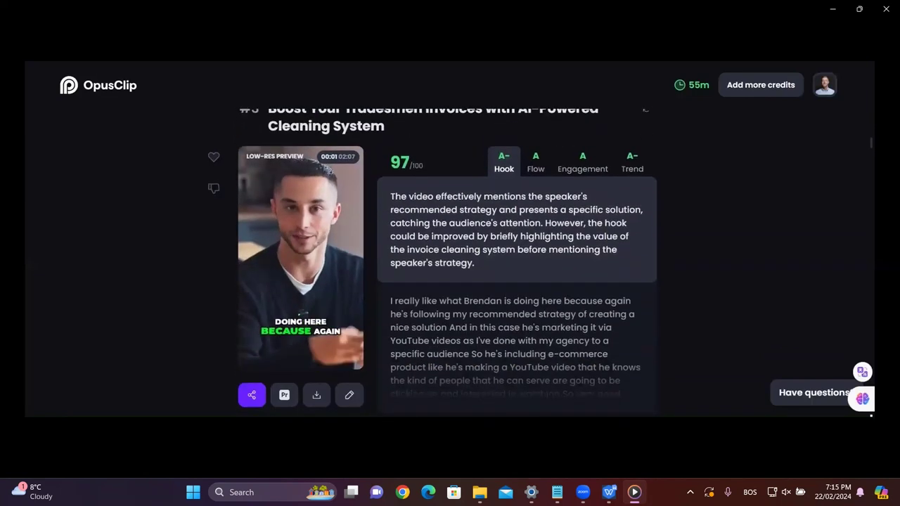
scroll(356, 206, "down", 1)
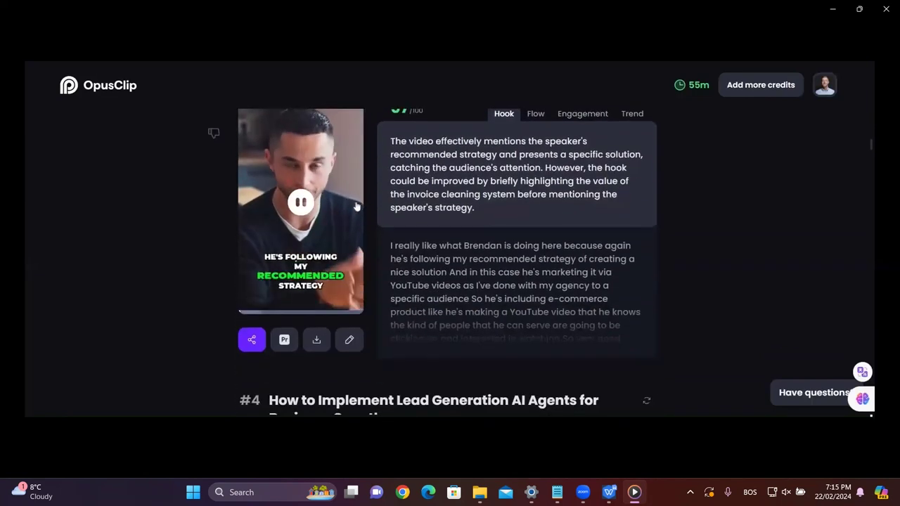
left_click(249, 314)
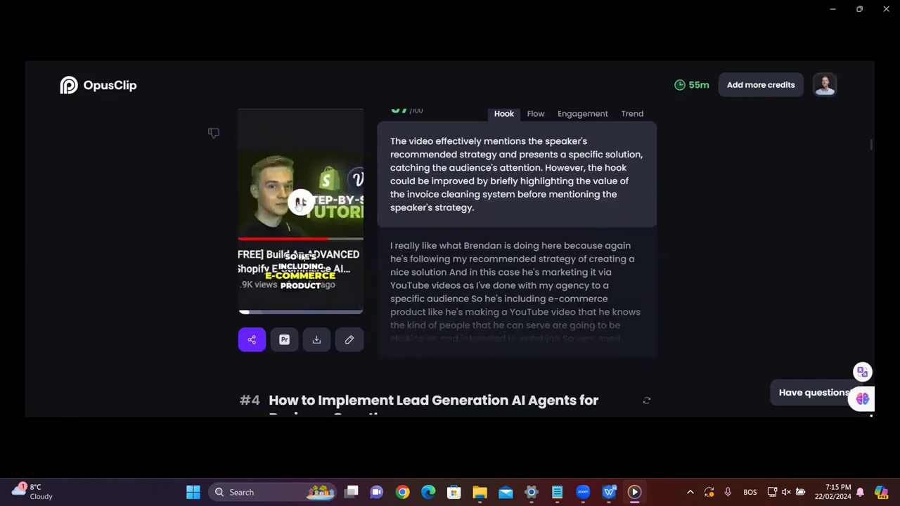
mouse_move(284, 384)
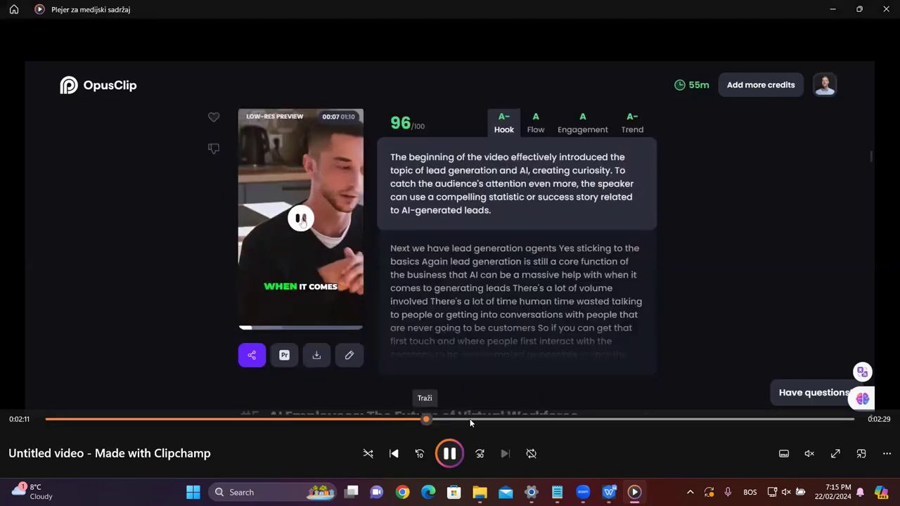
Skip ahead through the OpusClip caption, design and layout settings, pause the video at 0:04:05 and leave the playback view
left_click(471, 420)
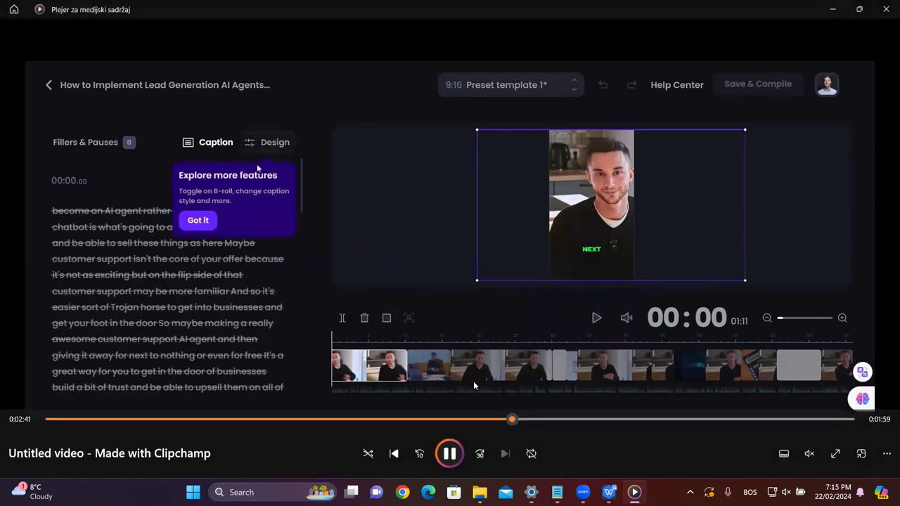
left_click(544, 420)
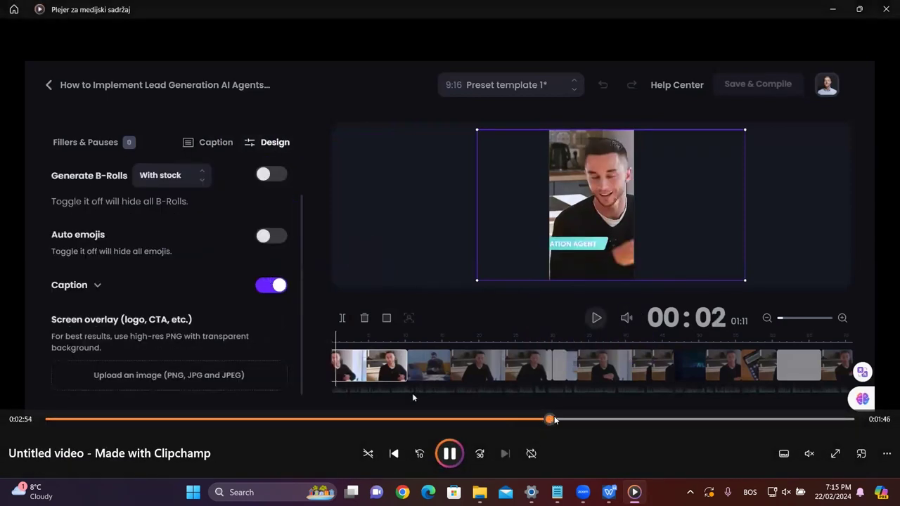
left_click(569, 419)
left_click(594, 419)
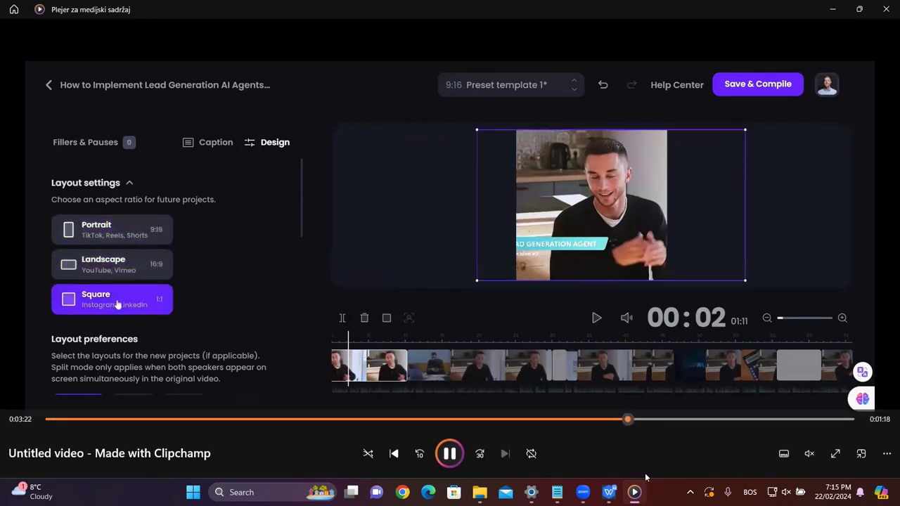
left_click(684, 424)
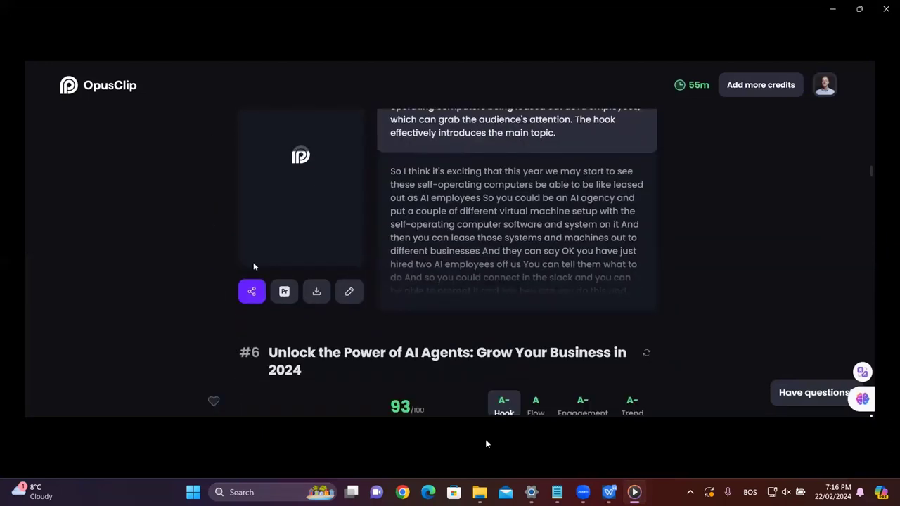
left_click(485, 442)
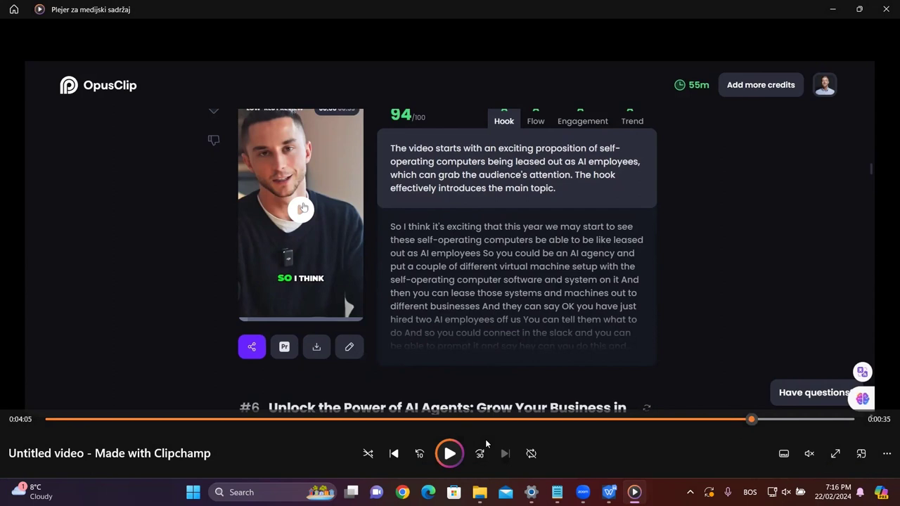
key("Escape")
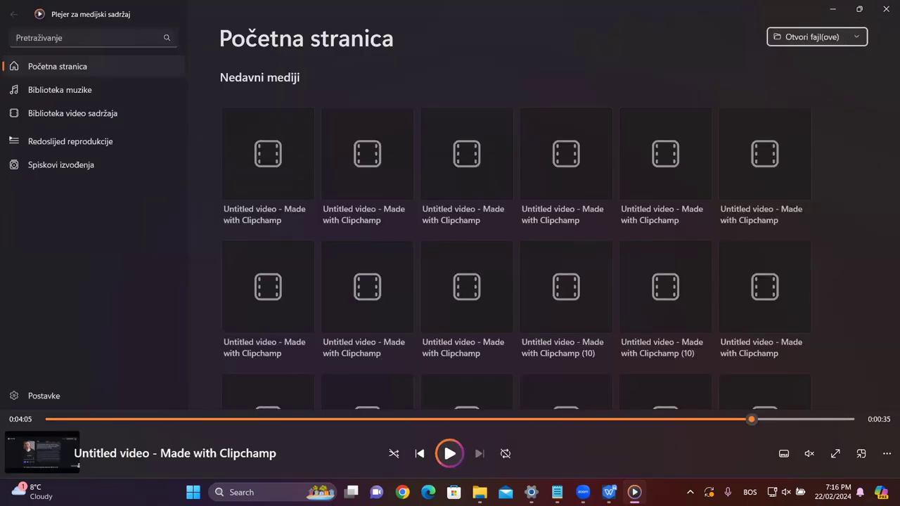
Open the Clipchamp video from the "14 inVideo" folder and pause it at the Video Maker reply, at 0:00:27
key("alt+Tab")
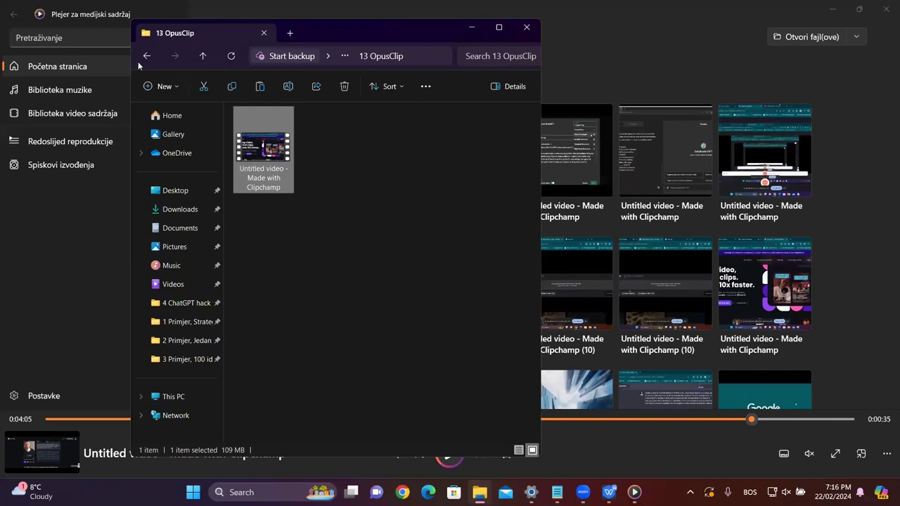
left_click(138, 61)
double_click(269, 380)
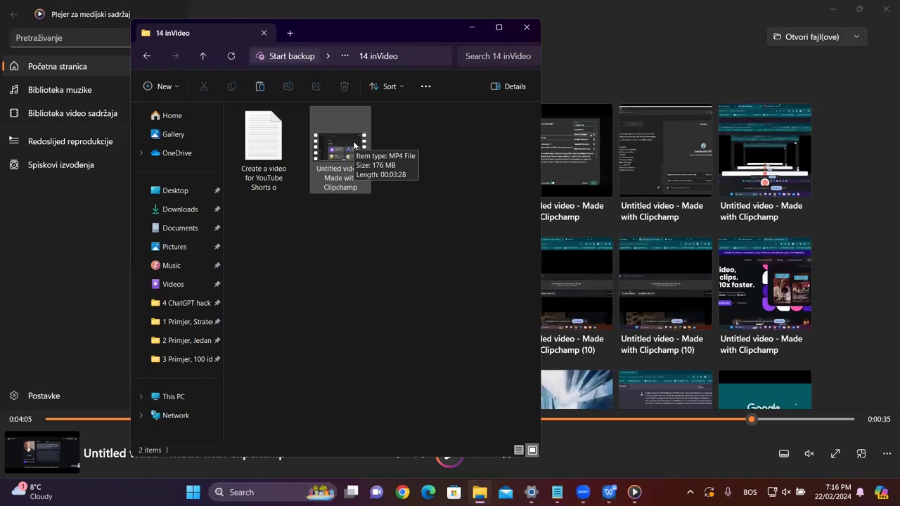
double_click(353, 145)
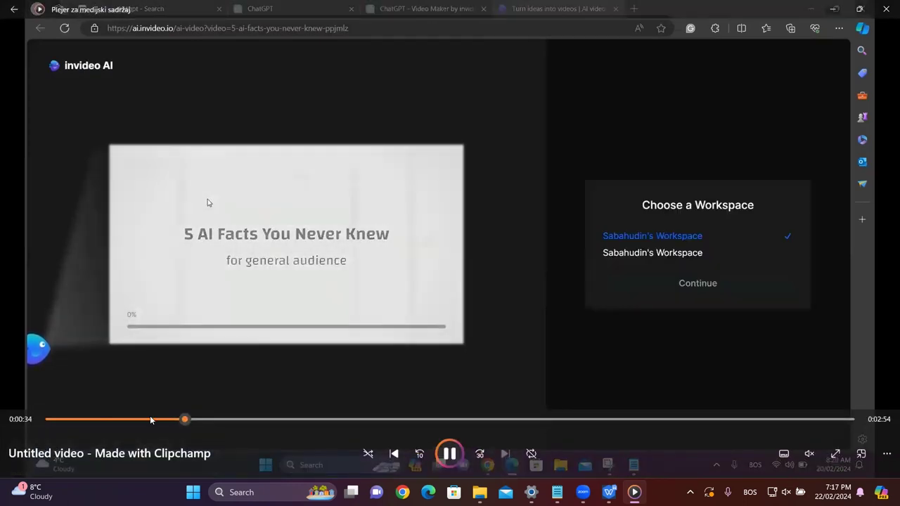
left_click(149, 419)
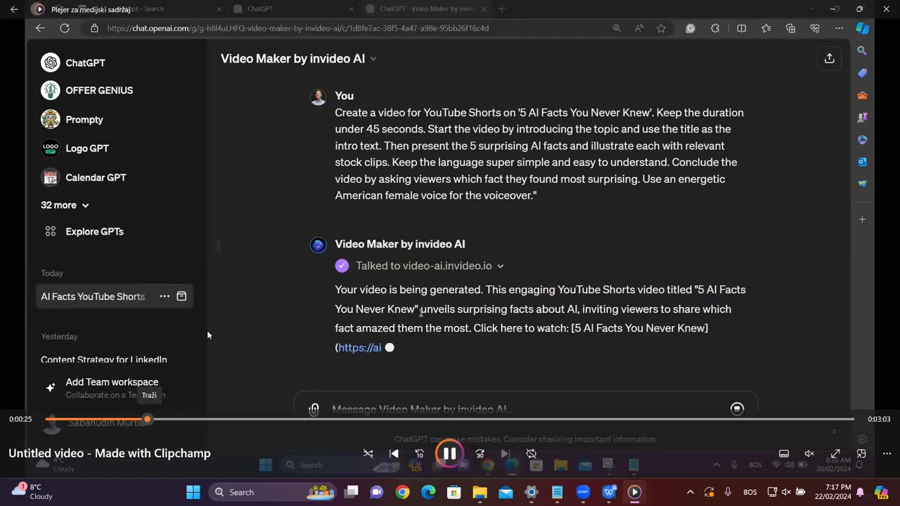
left_click(447, 456)
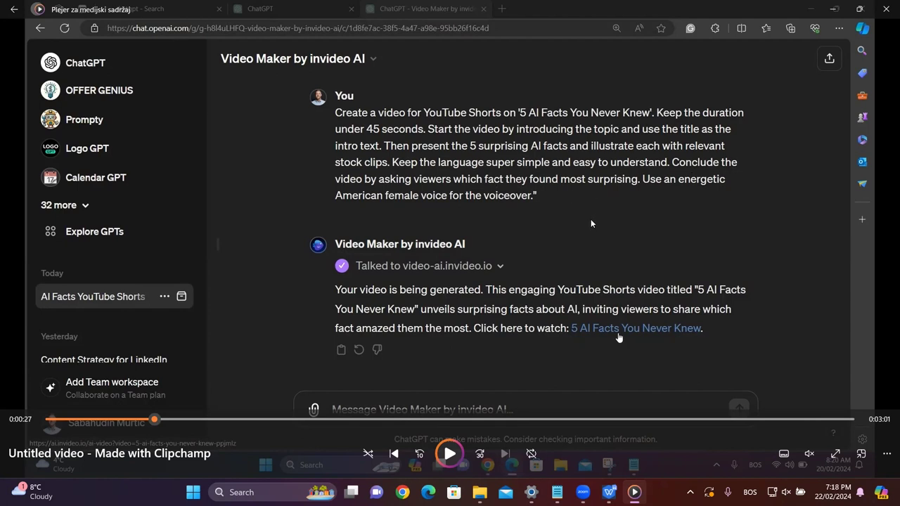
Resume the inVideo demo and find the part where the generated AI facts video's media is edited
left_click(450, 453)
left_click(275, 419)
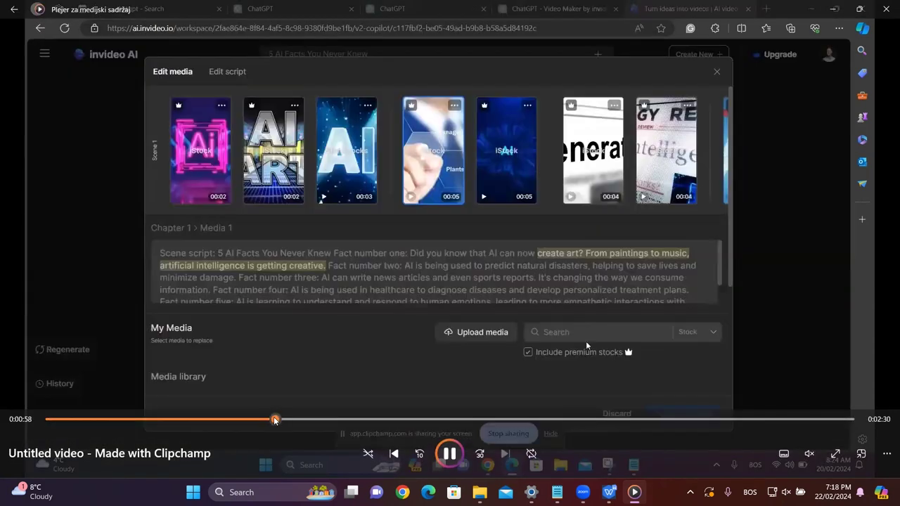
left_click(247, 420)
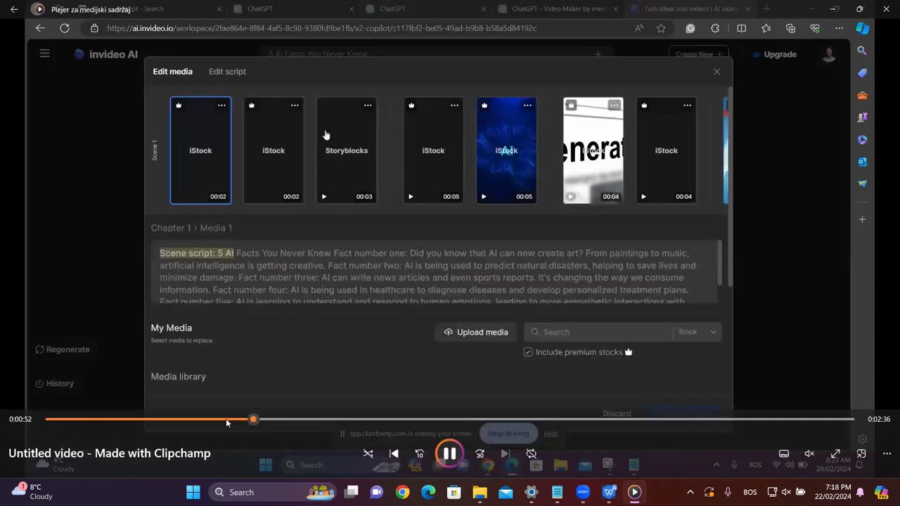
left_click(227, 420)
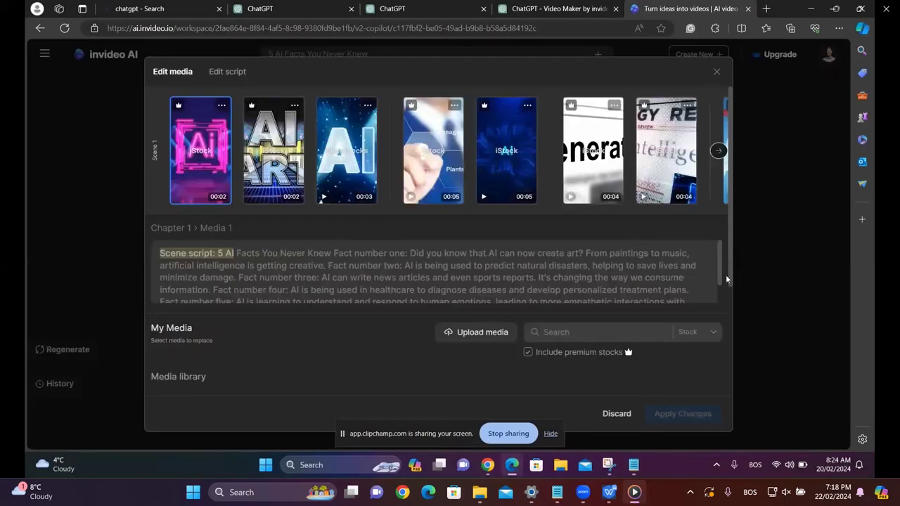
Select the fourth media clip of Scene 1 and search the stock media for "Robot and man talking together"
scroll(601, 191, "down", 2)
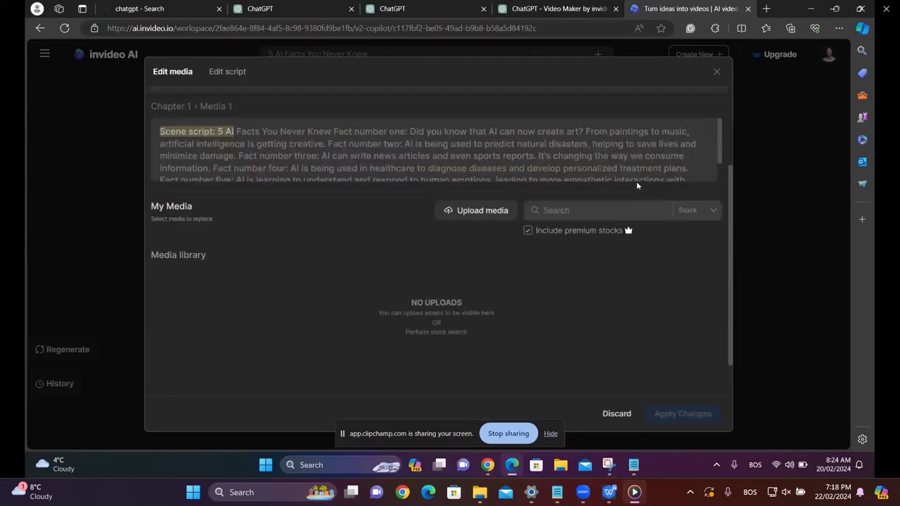
scroll(602, 190, "up", 3)
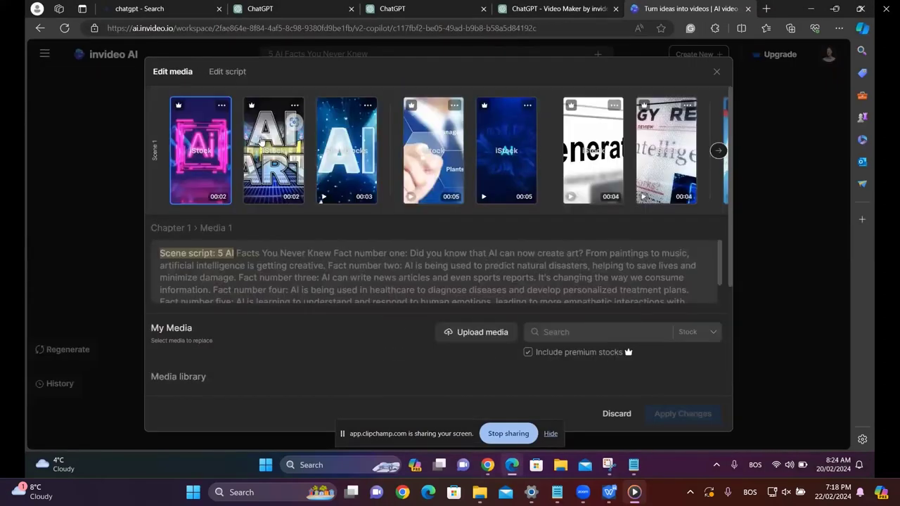
left_click(433, 150)
type("Robot and man talking together")
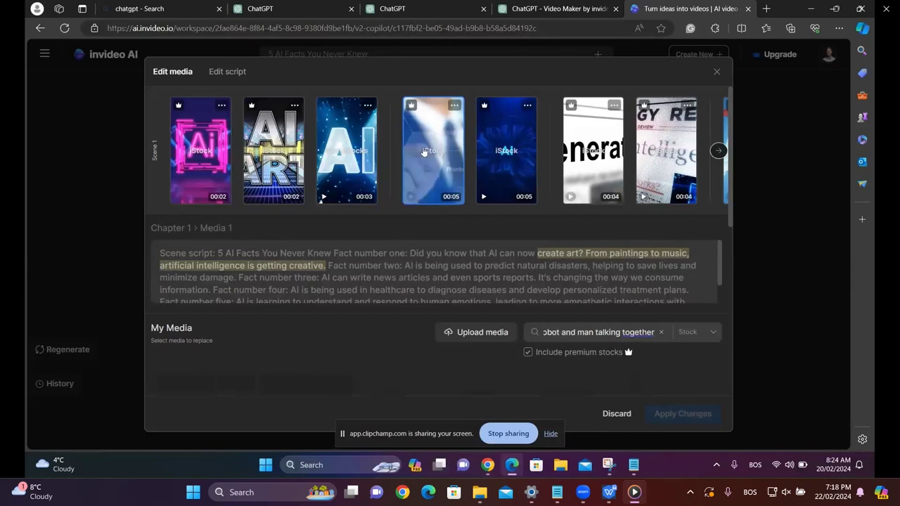
Replace the selected Scene 1 clip with the 13-second stock video of a robot beside a worker in an orange helmet and apply the changes
scroll(419, 224, "down", 2)
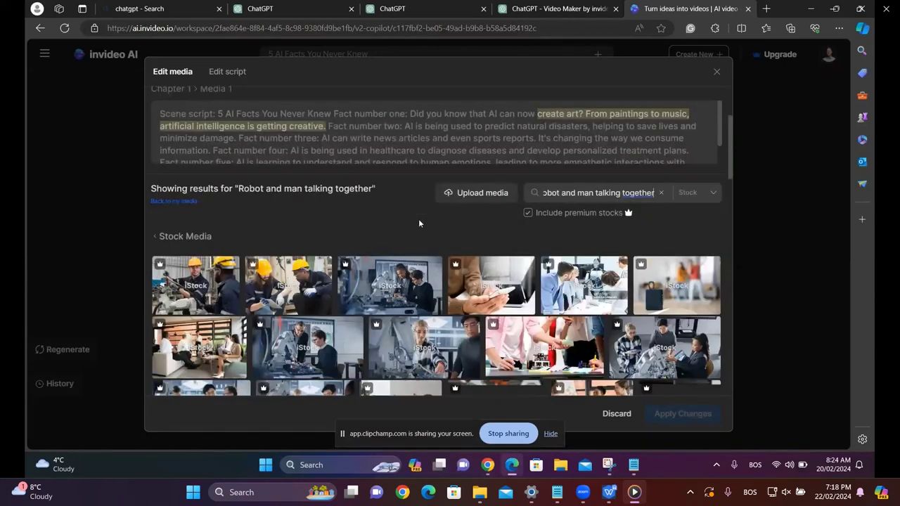
scroll(620, 262, "down", 6)
scroll(619, 261, "down", 10)
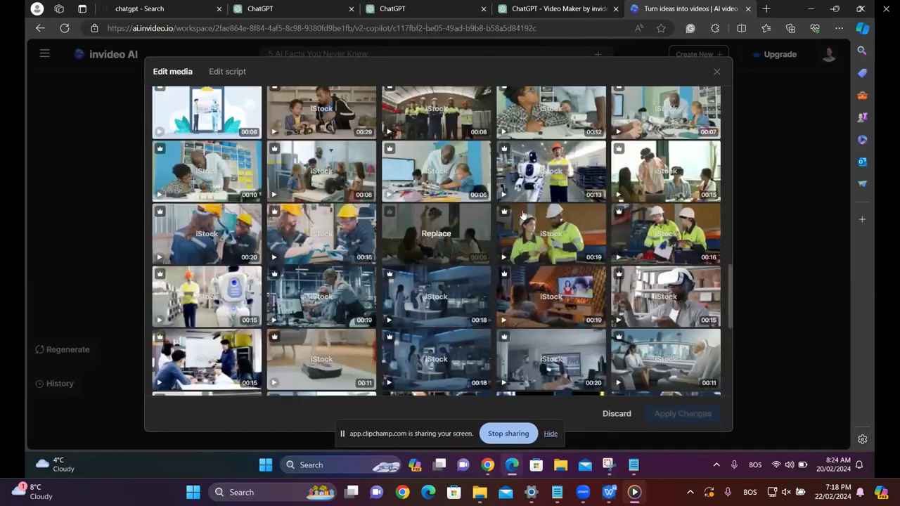
left_click(556, 177)
scroll(554, 173, "up", 15)
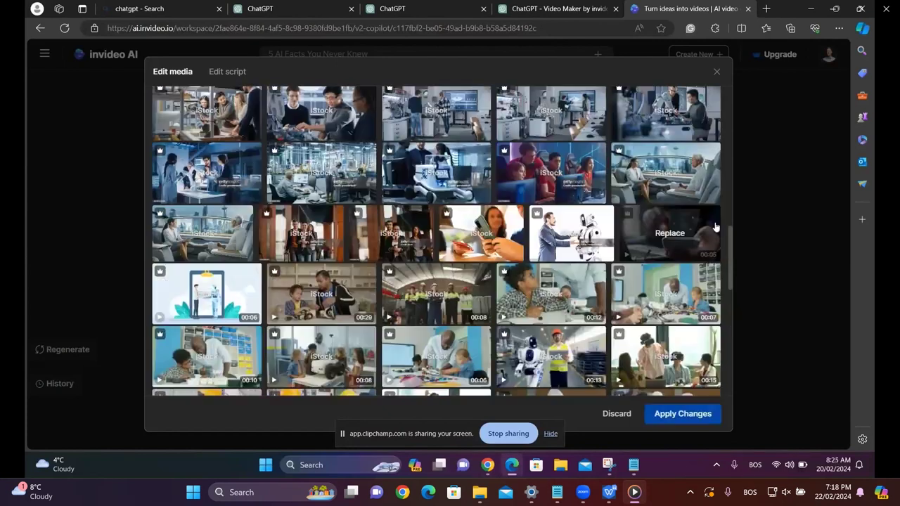
key("Escape")
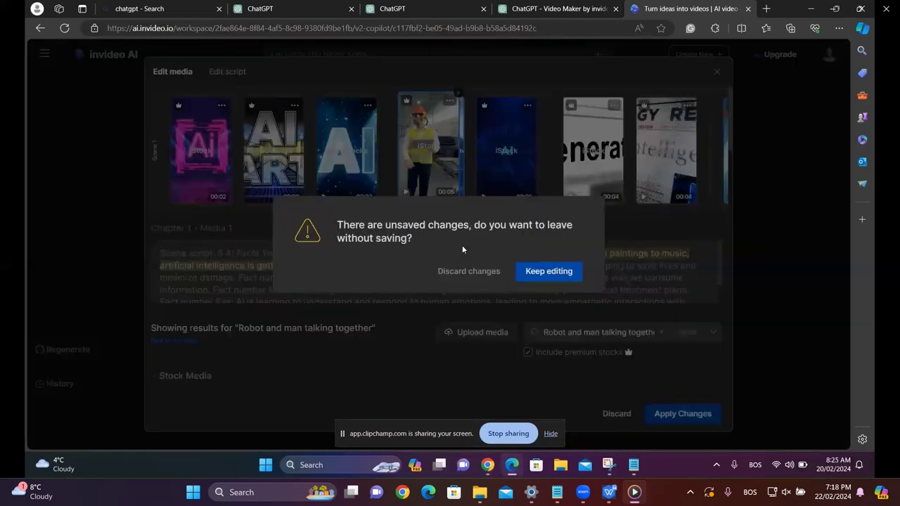
left_click(539, 270)
left_click(683, 414)
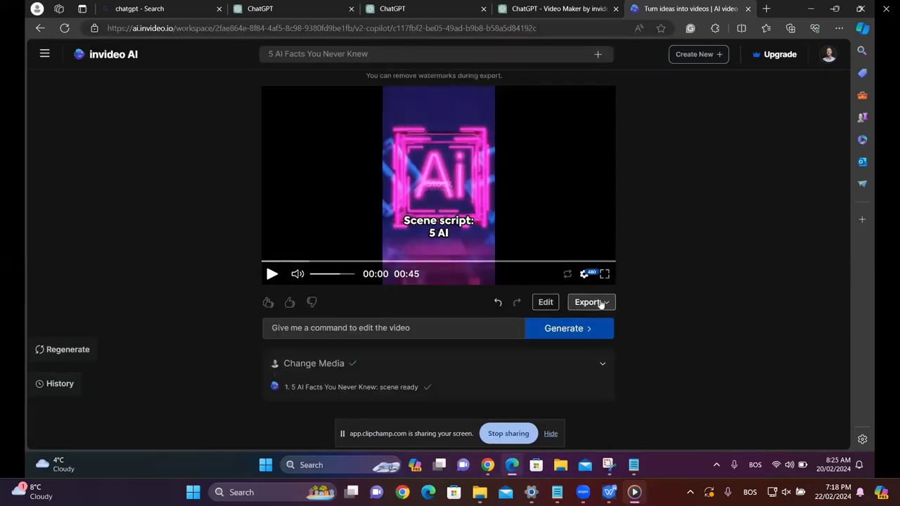
Open the generated video's script for editing, look through it and close the editor
left_click(546, 302)
left_click(227, 71)
scroll(247, 176, "down", 3)
key("Escape")
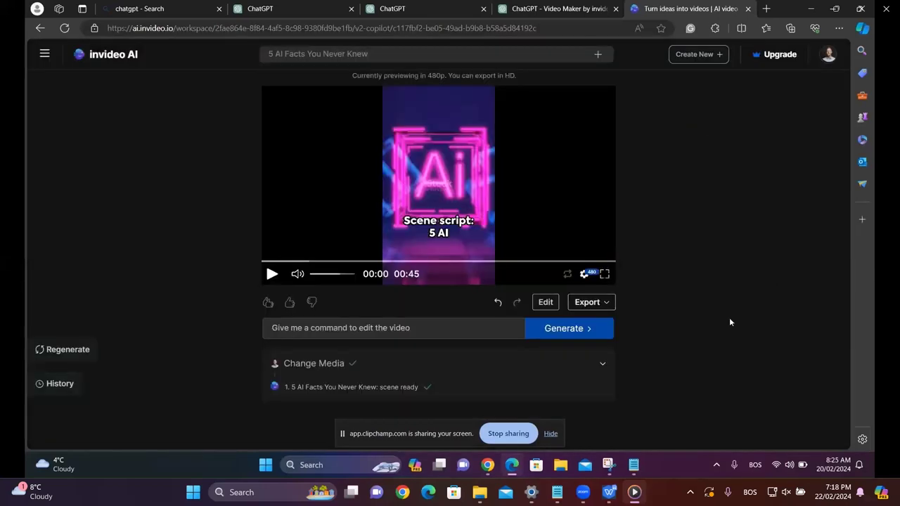
Regenerate the video with the edit command "Change the voice to the male british"
left_click(410, 333)
type("Change the voice to the male british")
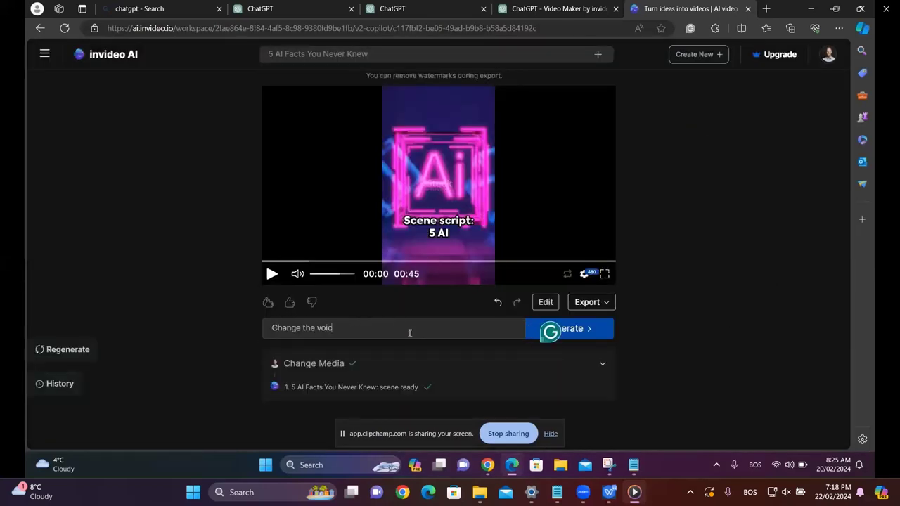
left_click(596, 331)
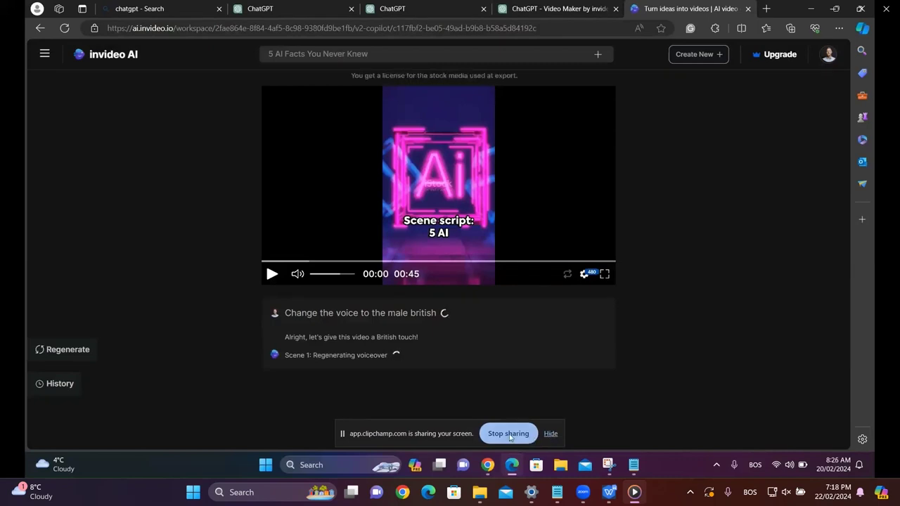
Open the export settings of the re-voiced video and leave the demo playback paused at 0:01:28
left_click(591, 301)
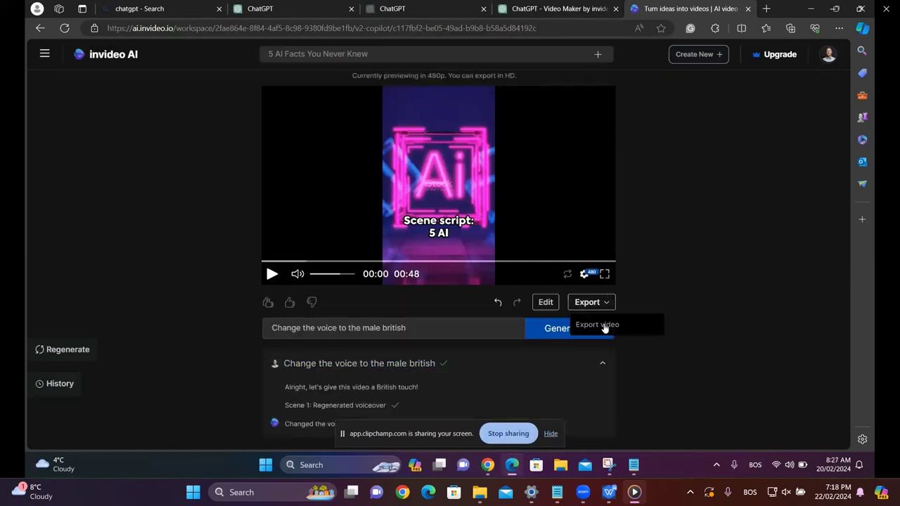
left_click(598, 324)
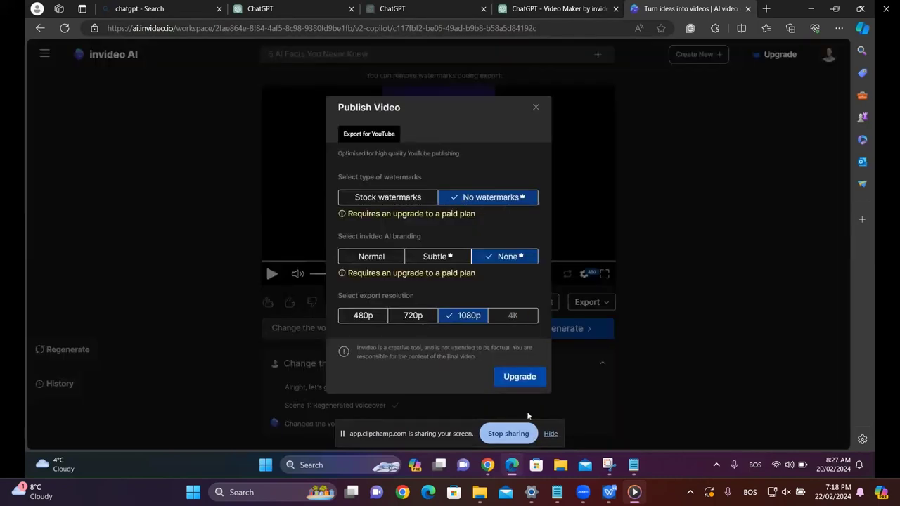
mouse_move(606, 209)
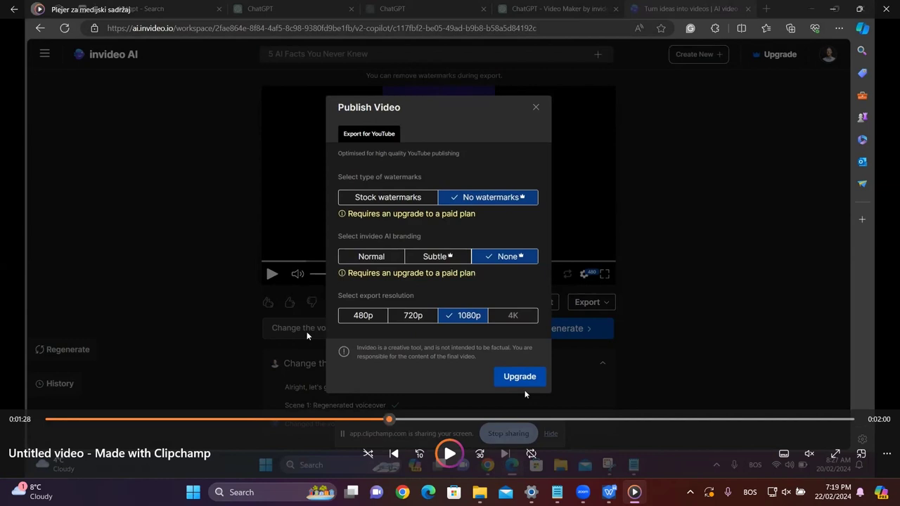
key("Escape")
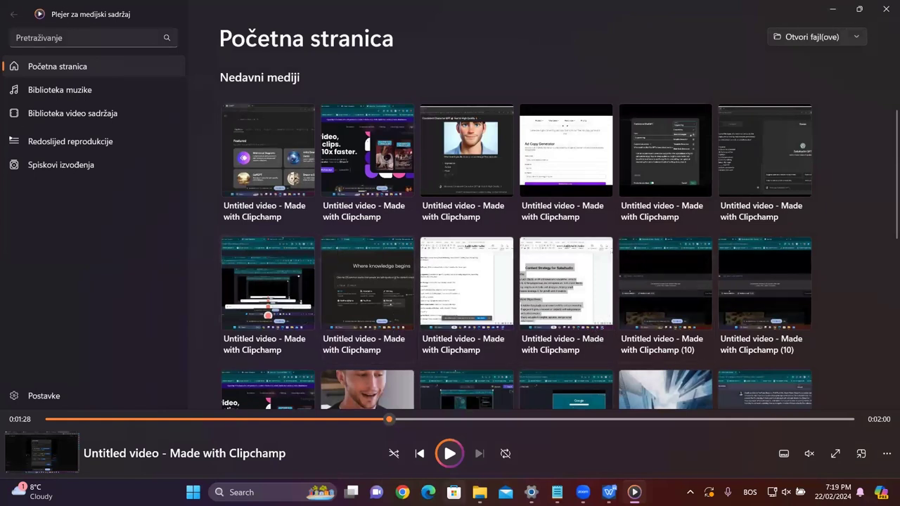
Switch to File Explorer and open the image "1 what do you need for 1000 ads" from the "12 Midjourney" folder
left_click(479, 491)
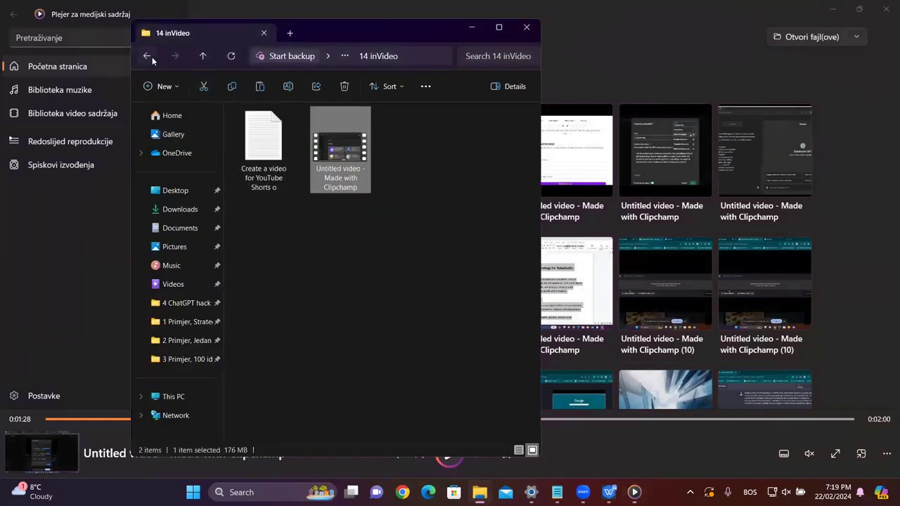
left_click(147, 56)
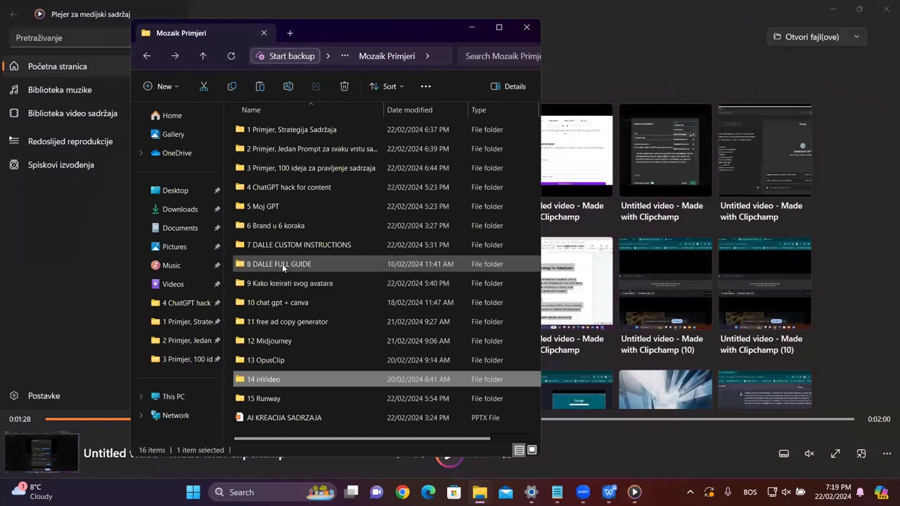
double_click(299, 340)
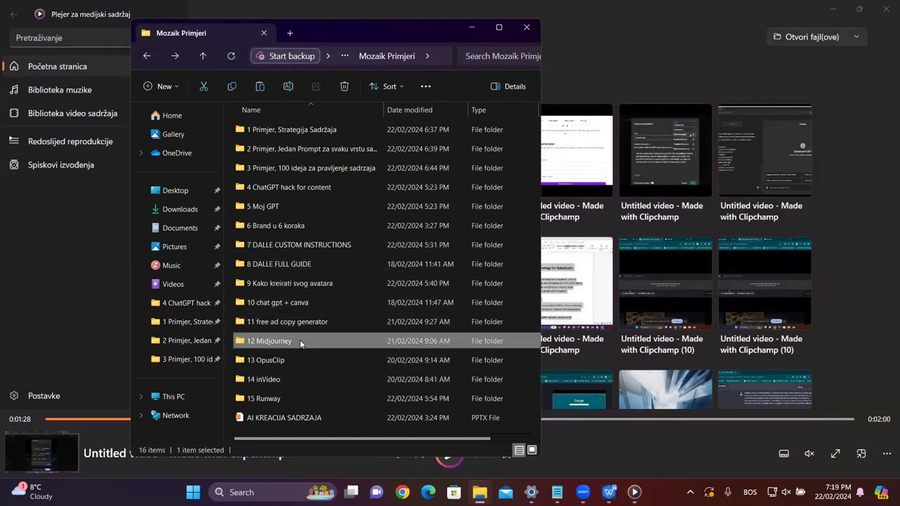
double_click(273, 166)
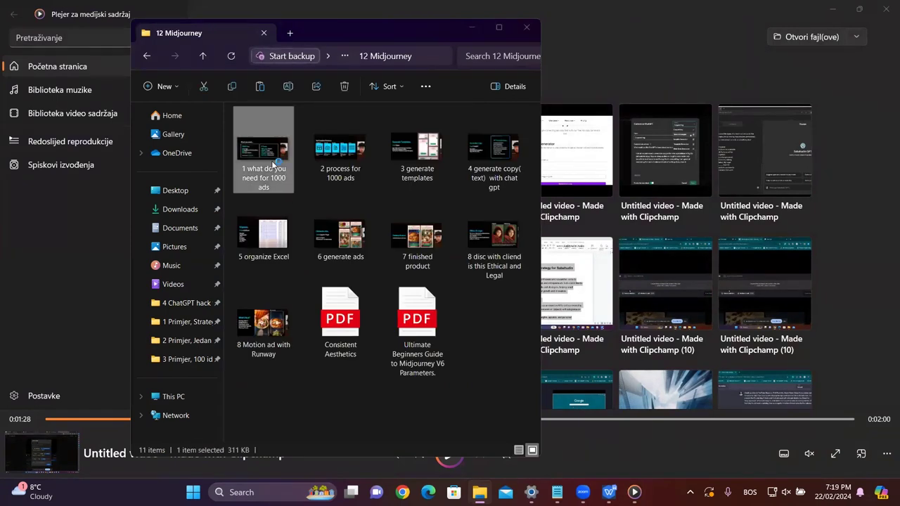